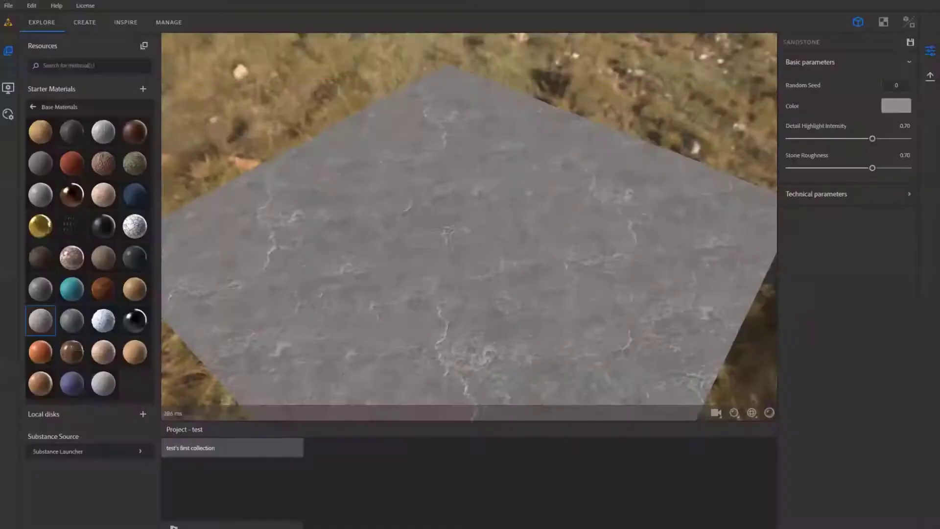
pyautogui.moveTo(457, 212); pyautogui.dragTo(423, 244)
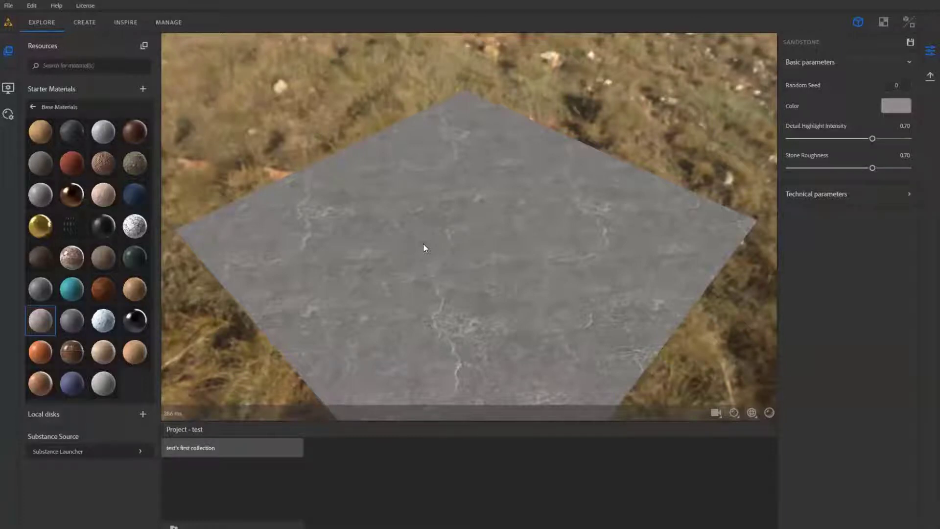
pyautogui.moveTo(440, 230); pyautogui.dragTo(441, 243)
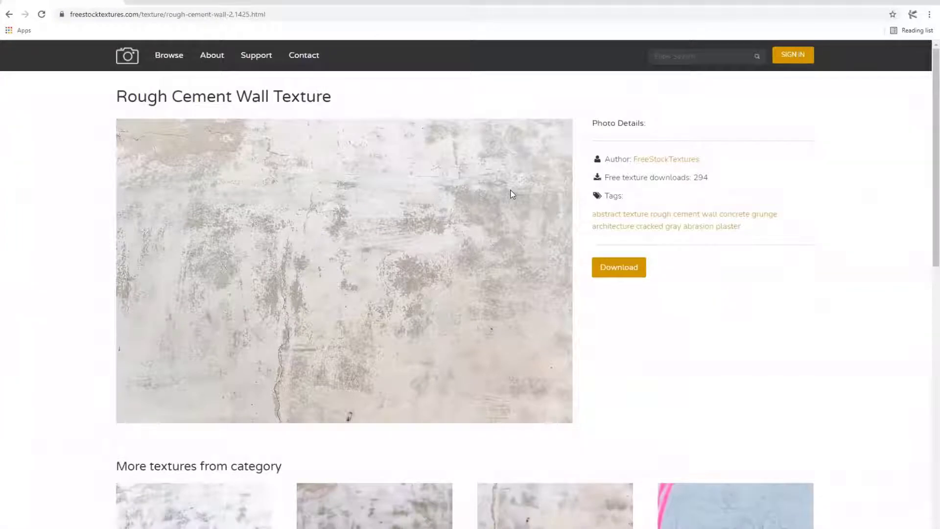
# - Examine the Rough Cement Wall Texture photo and the related textures on its page
pyautogui.scroll(-1, 461, 194)
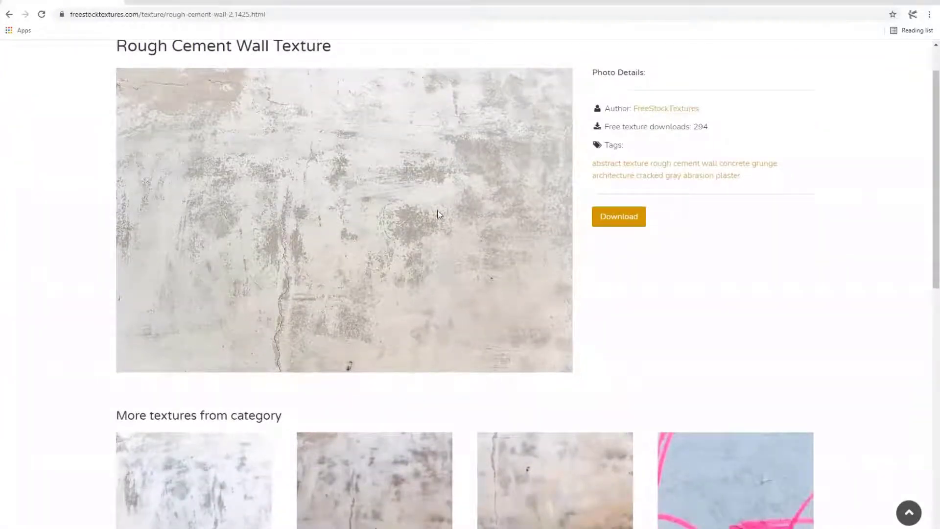
pyautogui.scroll(1, 437, 212)
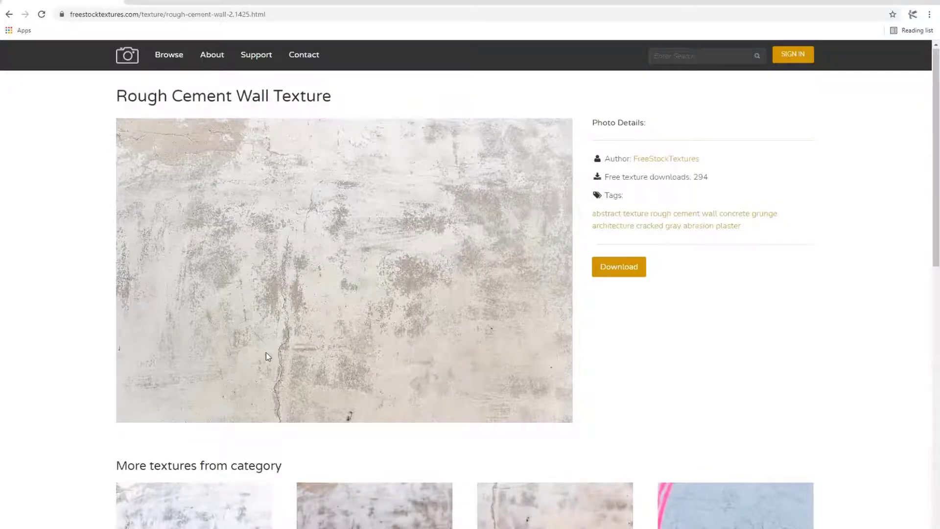
pyautogui.scroll(-2, 266, 352)
pyautogui.scroll(2, 266, 352)
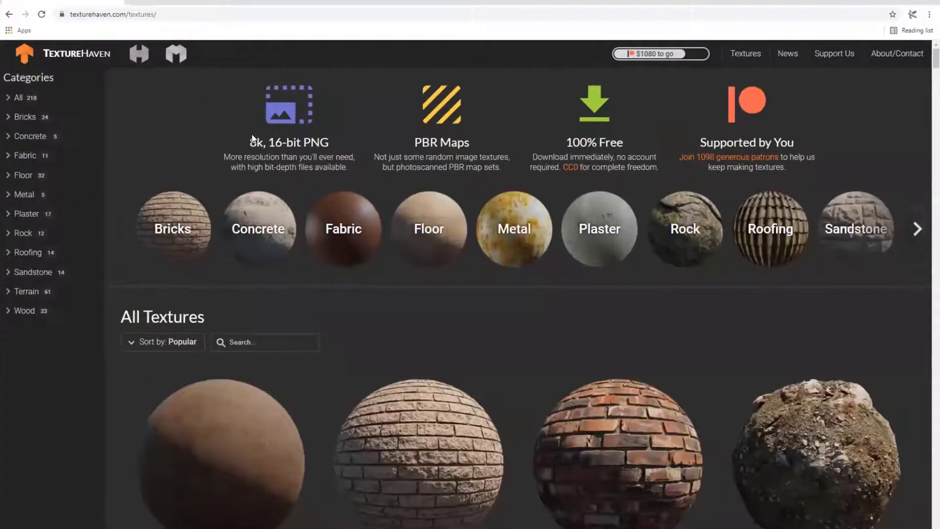
# - Browse the Wood category on Texture Haven and open the old_planks_02 texture
pyautogui.scroll(-4, 281, 210)
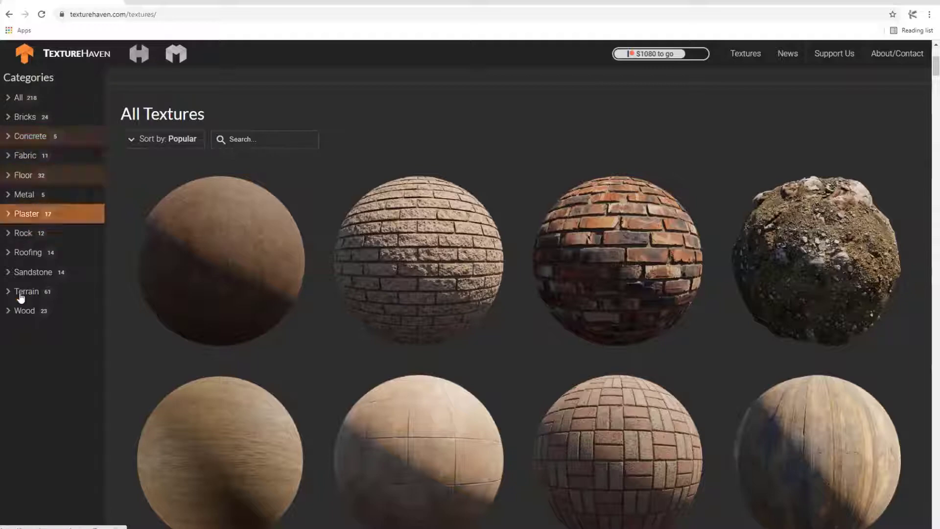
pyautogui.click(24, 312)
pyautogui.scroll(-8, 367, 255)
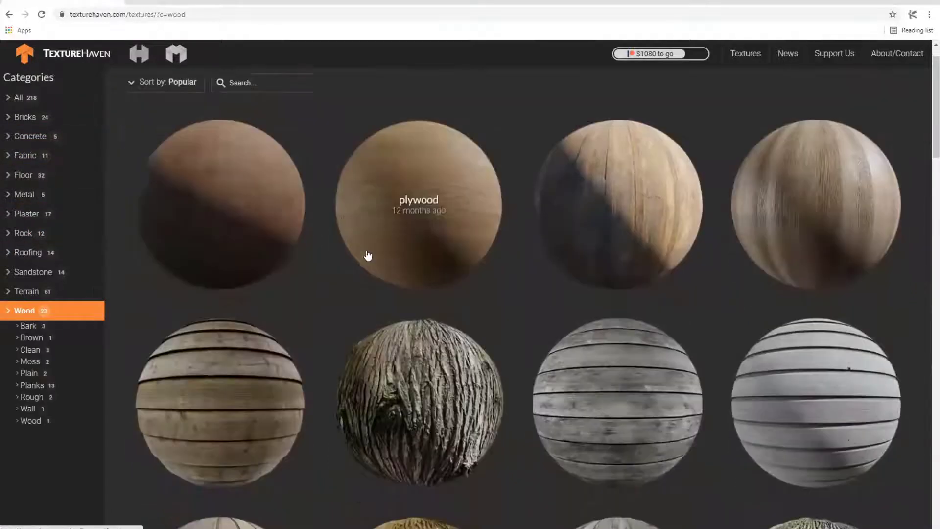
pyautogui.scroll(5, 369, 247)
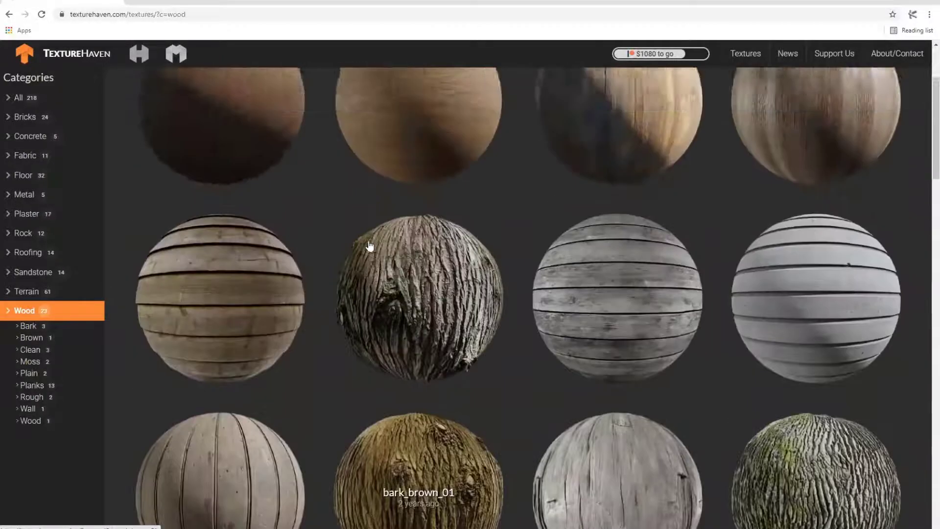
pyautogui.scroll(-3, 370, 248)
pyautogui.click(276, 299)
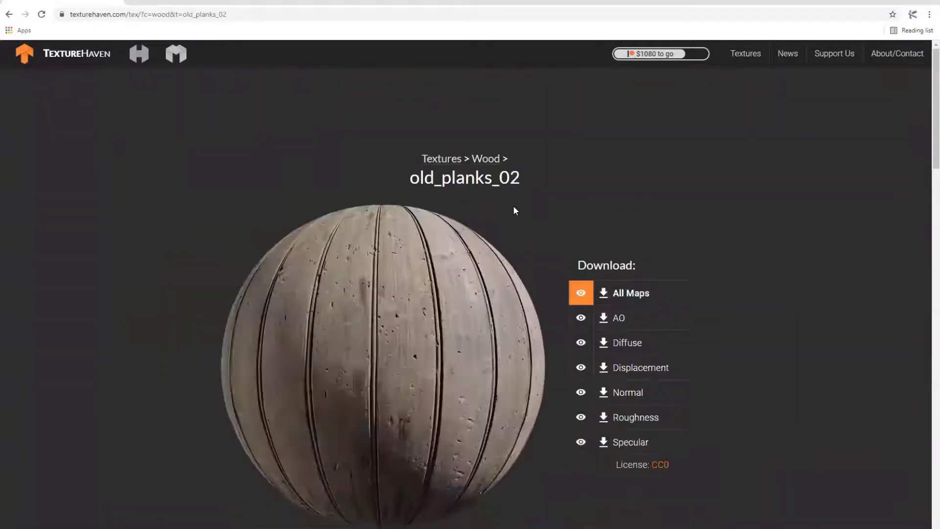
# - Look over the old_planks_02 page with its similar textures and show the download formats for all maps
pyautogui.scroll(-2, 505, 210)
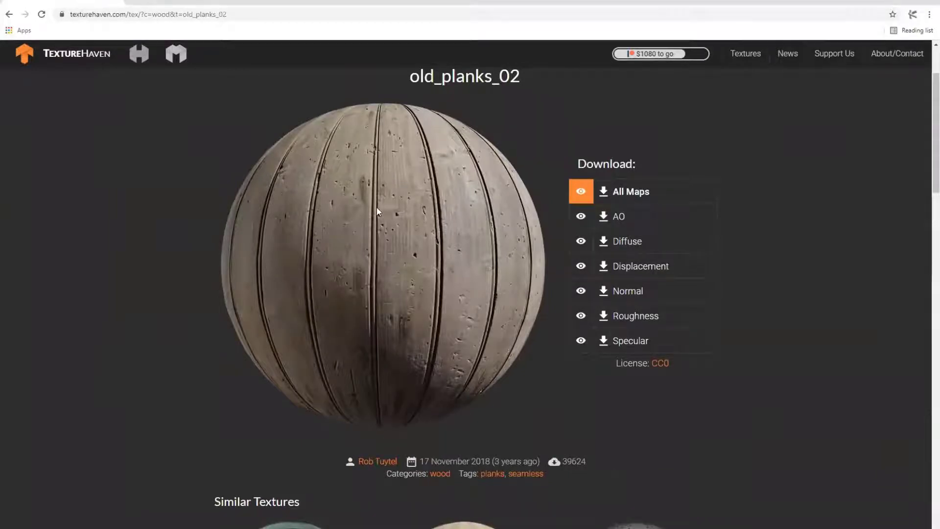
pyautogui.scroll(-6, 378, 208)
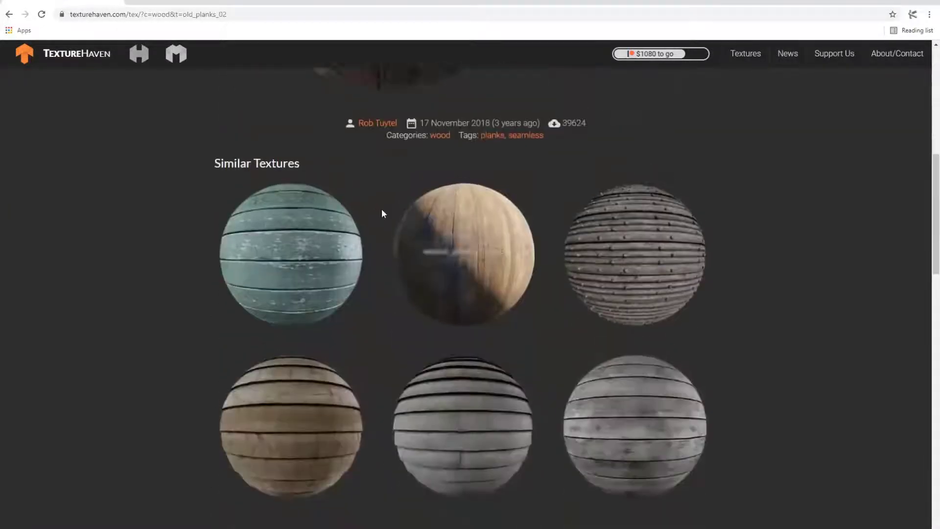
pyautogui.scroll(7, 381, 208)
pyautogui.click(636, 296)
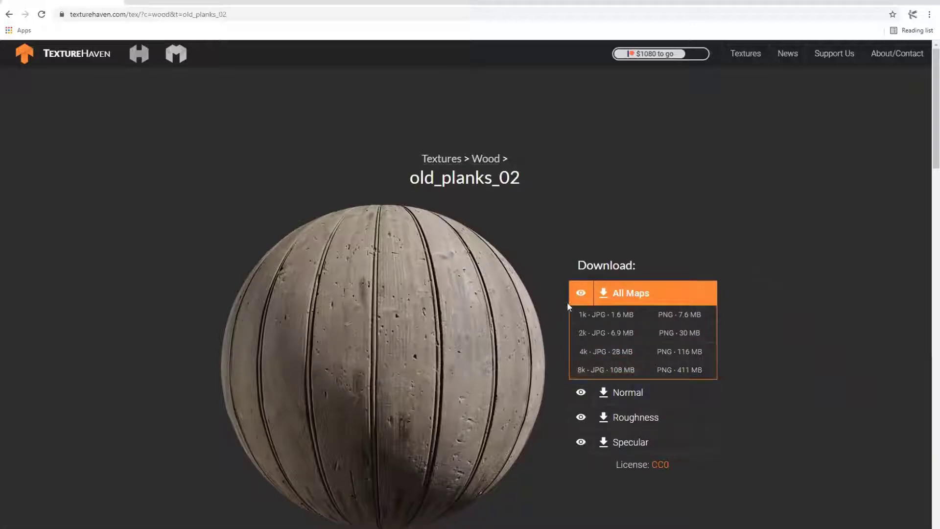
# - Preview the normal, roughness and specular maps of old_planks_02 individually, and return to the combined material preview
pyautogui.click(580, 392)
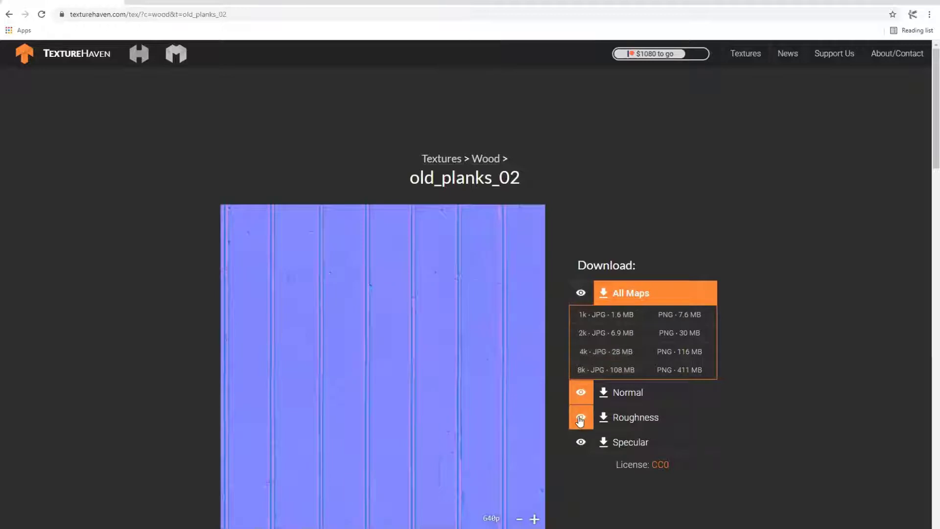
pyautogui.click(581, 417)
pyautogui.click(581, 442)
pyautogui.click(581, 392)
pyautogui.click(576, 301)
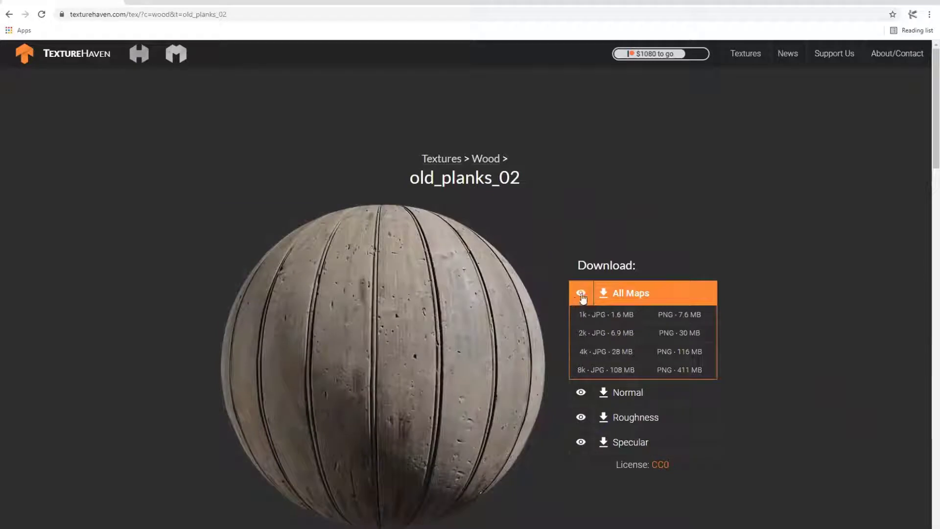
pyautogui.scroll(-1, 766, 286)
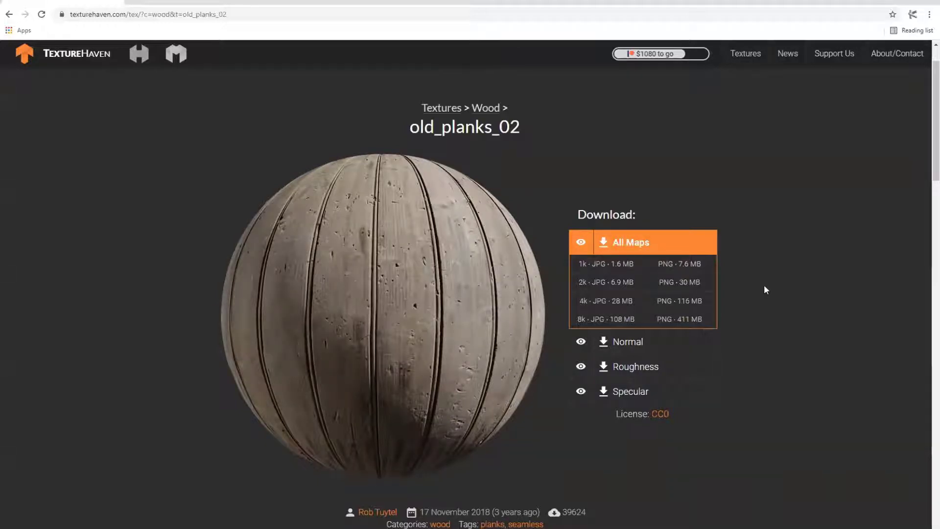
pyautogui.click(581, 341)
pyautogui.click(581, 366)
pyautogui.click(581, 390)
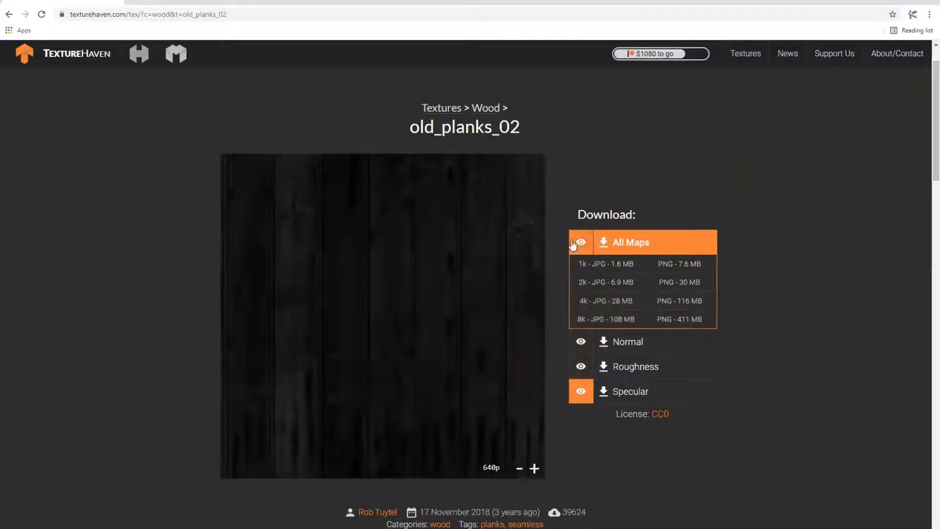
pyautogui.click(574, 244)
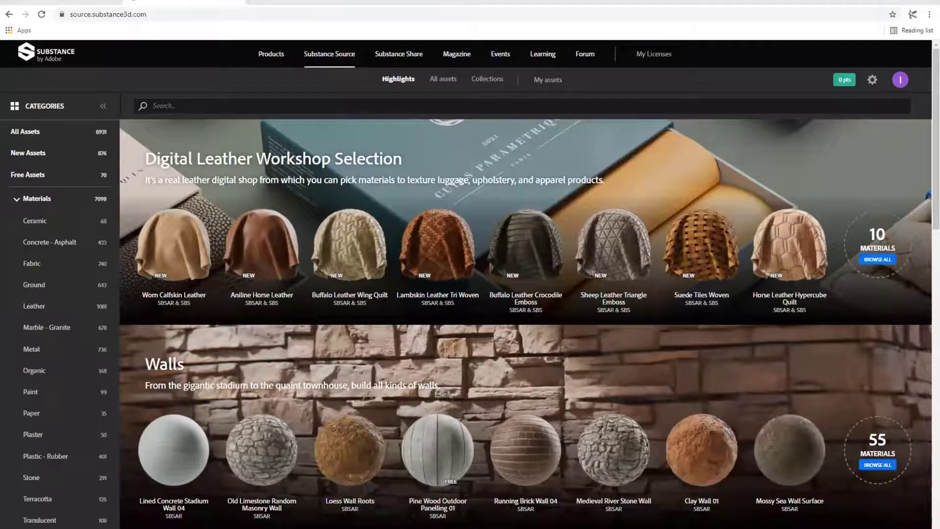
# - Switch to the Substance homepage and look through its suite applications and Substance Source materials
pyautogui.click(306, 2)
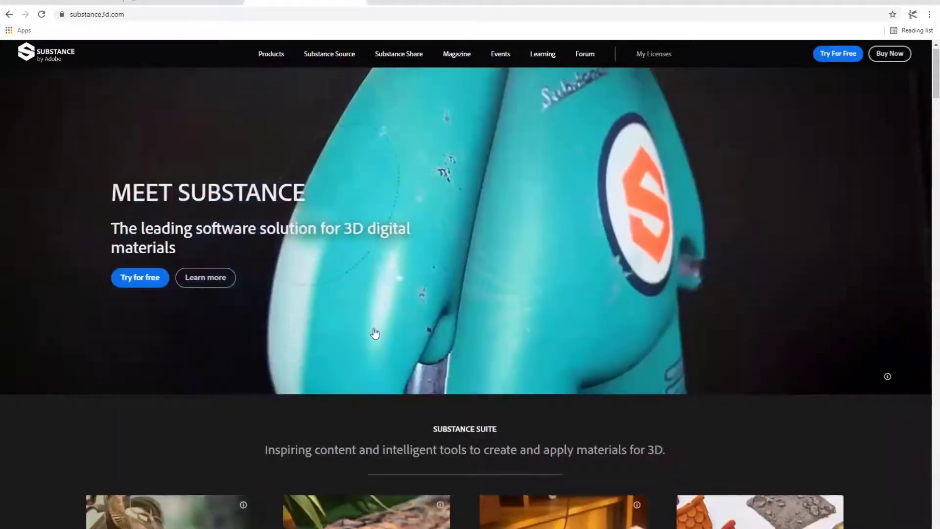
pyautogui.scroll(-5, 375, 332)
pyautogui.scroll(5, 421, 330)
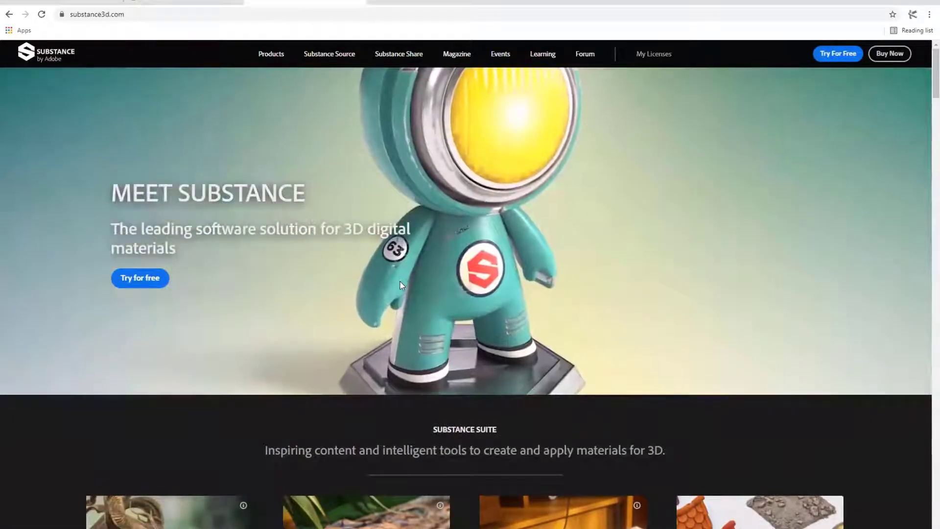
pyautogui.scroll(-12, 402, 283)
pyautogui.scroll(-7, 537, 352)
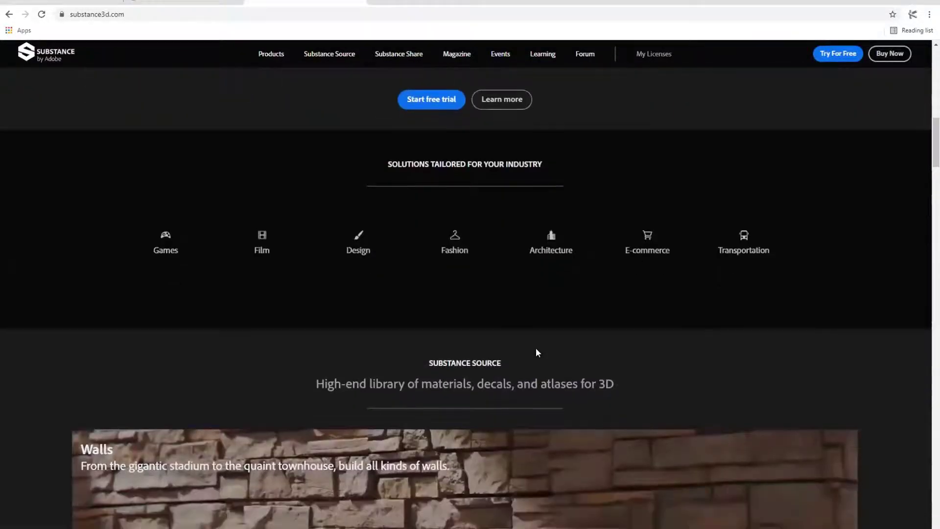
pyautogui.scroll(-8, 548, 362)
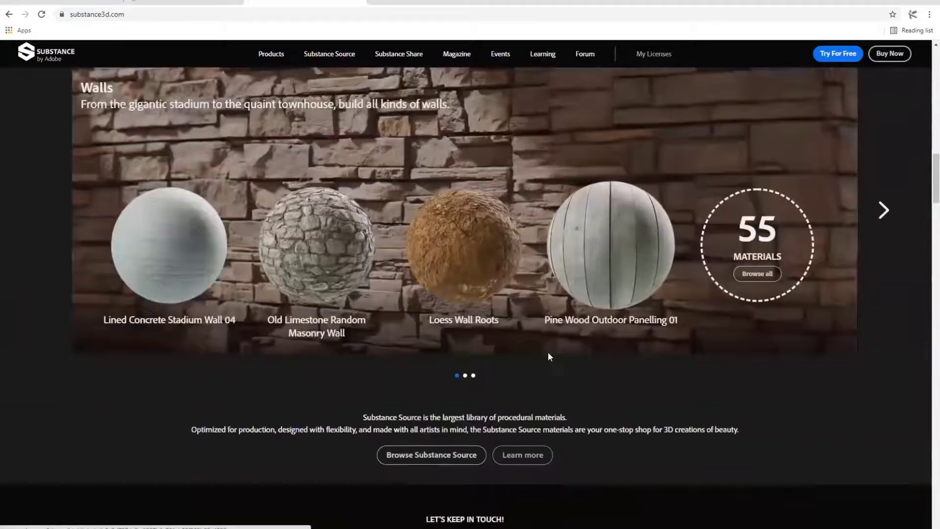
pyautogui.scroll(2, 199, 156)
pyautogui.scroll(20, 198, 156)
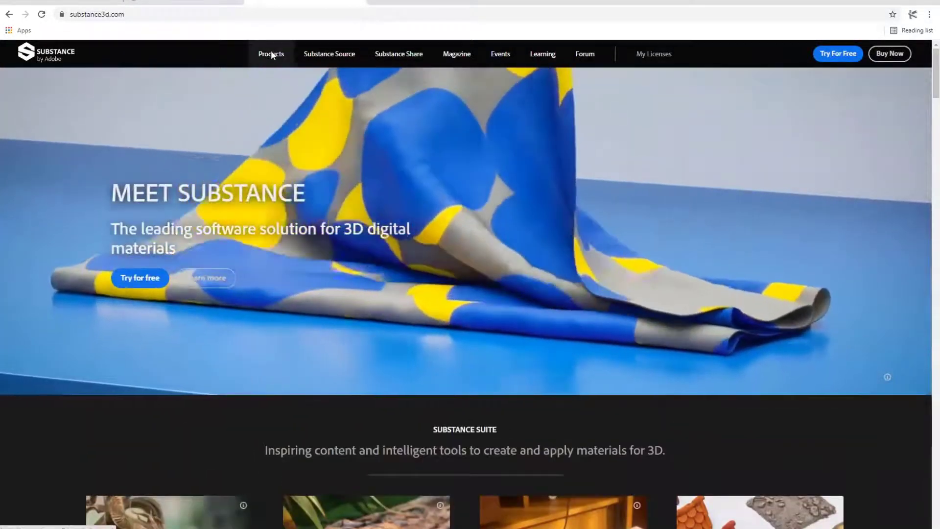
# - Open the Substance products page and find the Substance Painter section
pyautogui.click(271, 53)
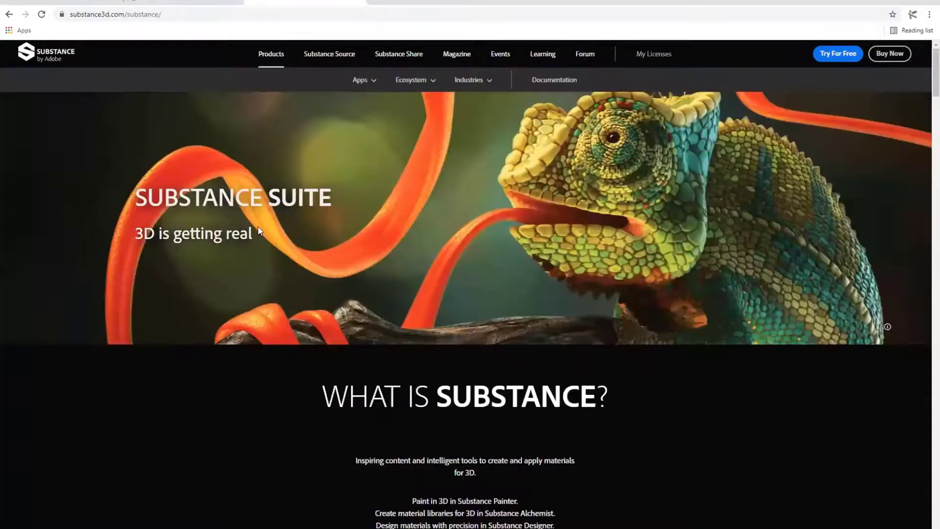
pyautogui.scroll(-6, 255, 245)
pyautogui.scroll(7, 265, 259)
pyautogui.scroll(-15, 276, 276)
pyautogui.scroll(-5, 279, 278)
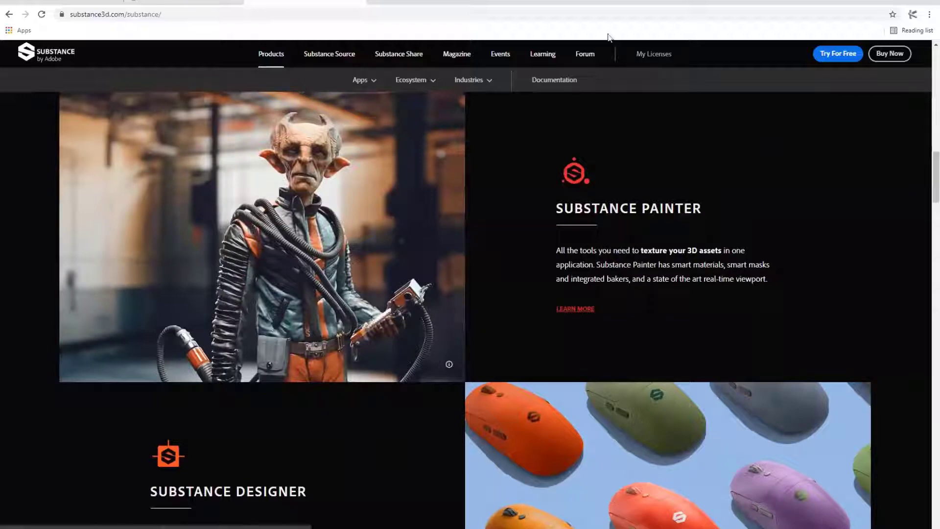
pyautogui.scroll(-1, 534, 257)
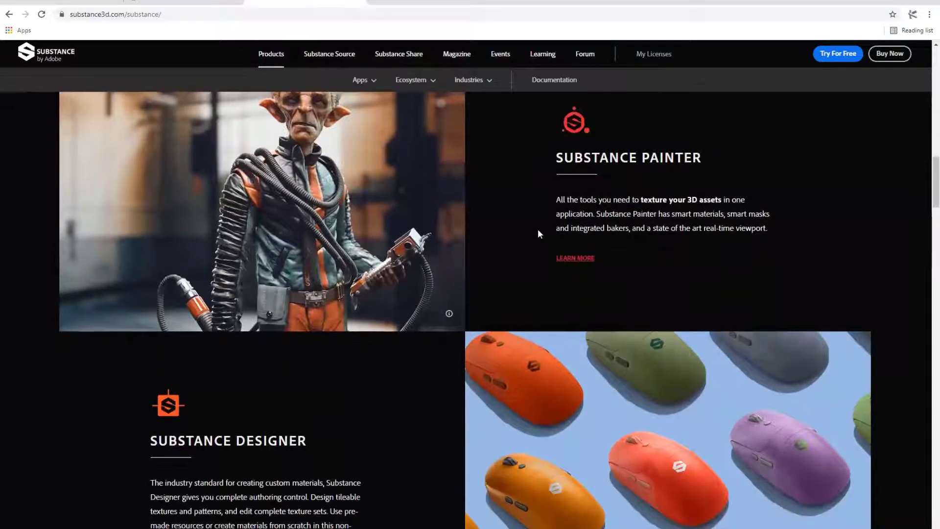
# - Highlight the Substance Painter heading and description while reading them, and clear the selection
pyautogui.moveTo(563, 156); pyautogui.dragTo(690, 155)
pyautogui.click(698, 184)
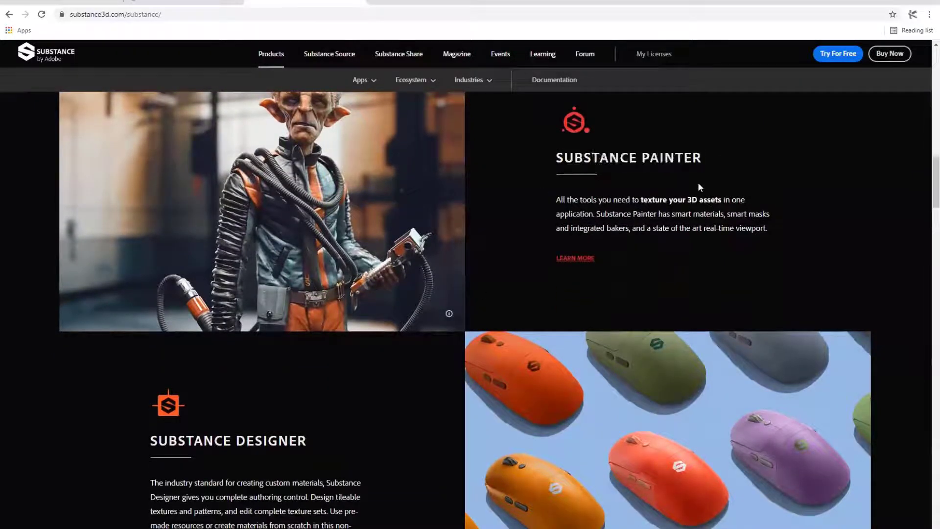
pyautogui.scroll(1, 697, 187)
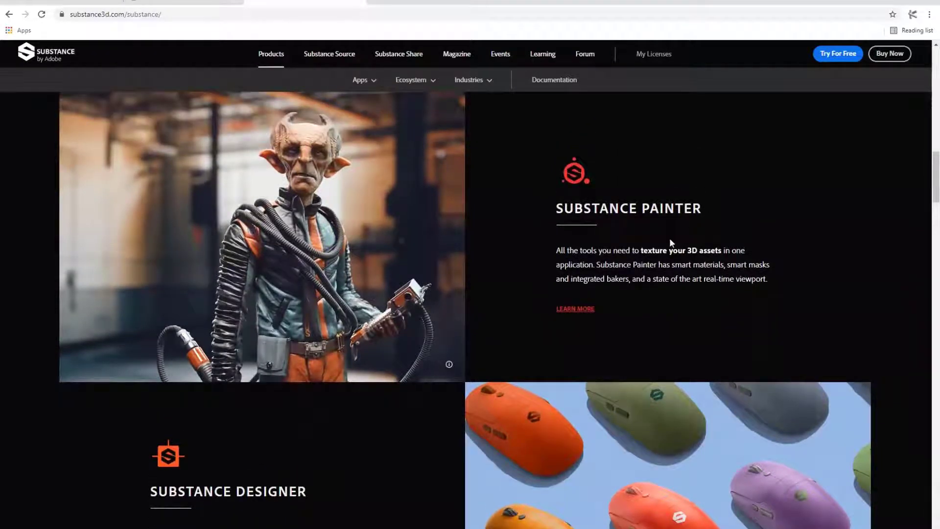
pyautogui.moveTo(694, 312); pyautogui.dragTo(561, 205)
pyautogui.click(651, 245)
# - Go to the Substance Designer section, highlighting its heading and description to read about custom material creation
pyautogui.scroll(-2, 645, 238)
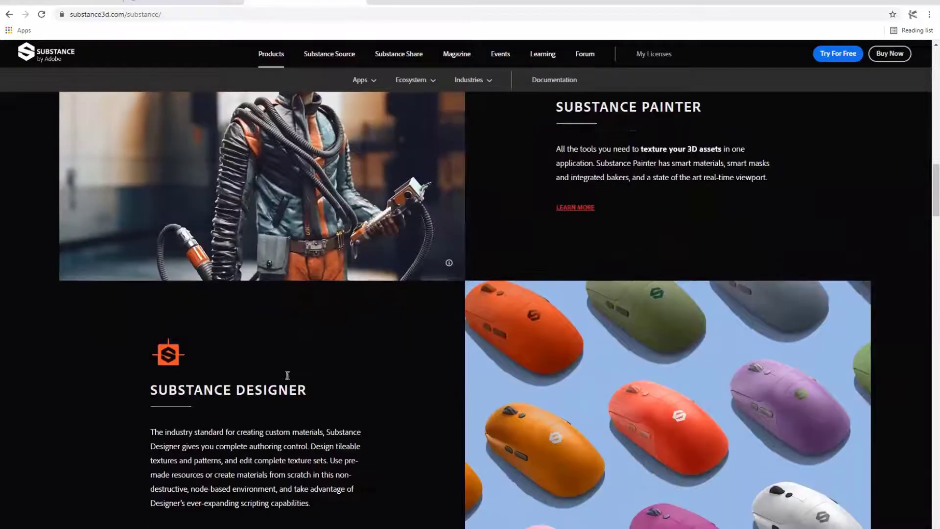
pyautogui.moveTo(169, 390); pyautogui.dragTo(315, 463)
pyautogui.click(315, 463)
pyautogui.scroll(-3, 325, 455)
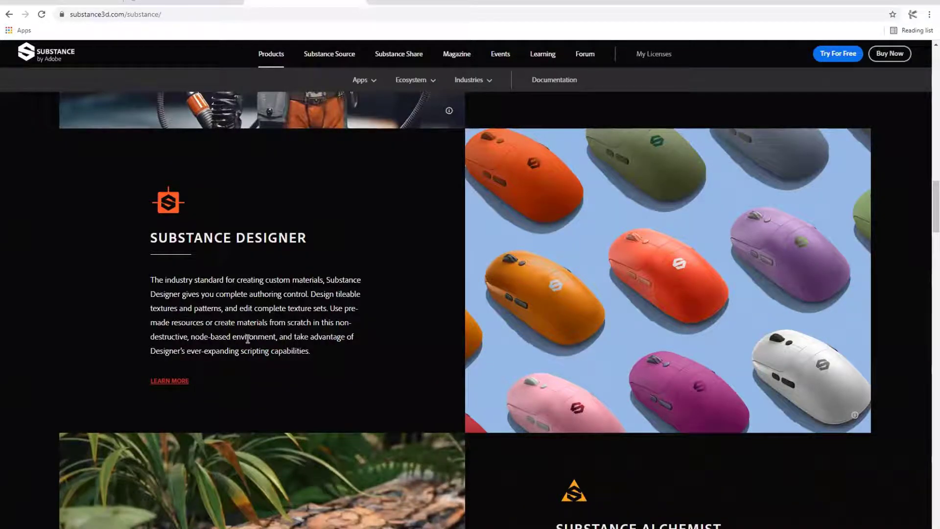
# - Examine the Substance Alchemist section, highlighting its heading and part of the text about material collections
pyautogui.scroll(-7, 264, 323)
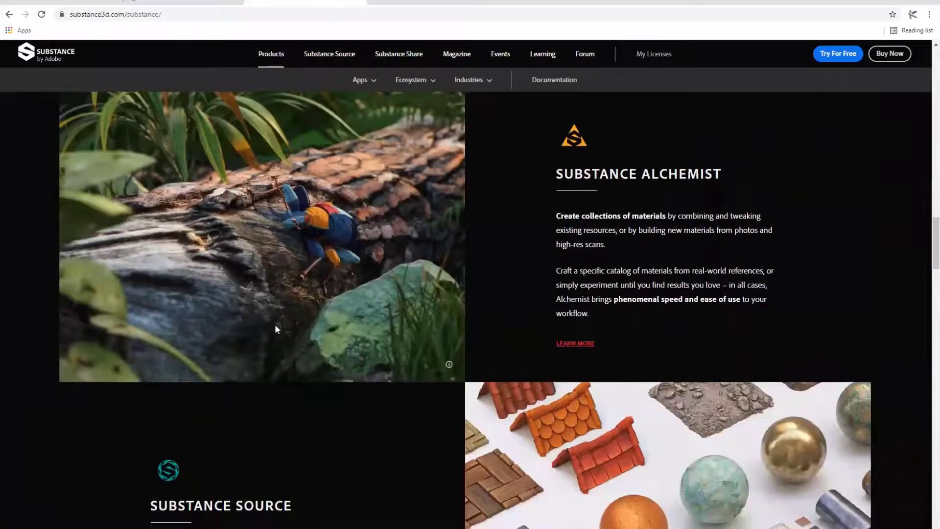
pyautogui.scroll(-2, 276, 328)
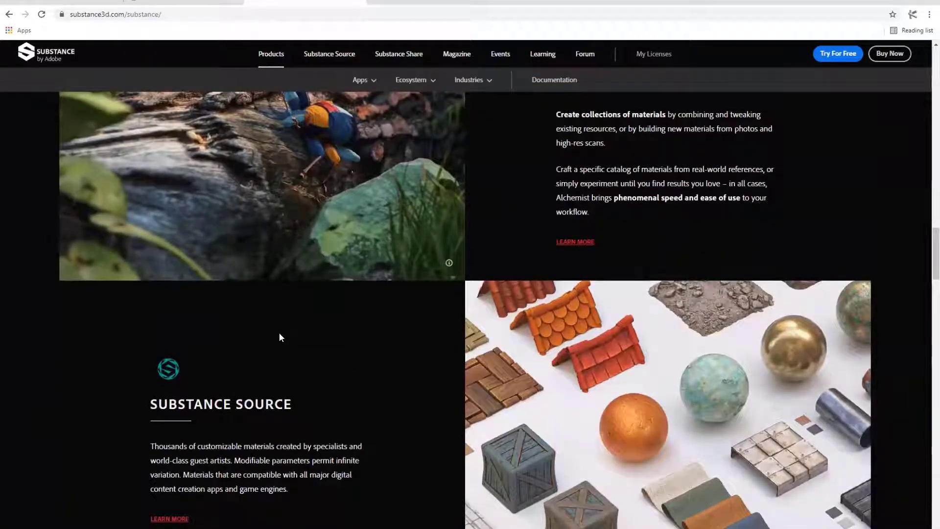
pyautogui.scroll(2, 278, 332)
pyautogui.moveTo(721, 172); pyautogui.dragTo(526, 175)
pyautogui.moveTo(657, 214); pyautogui.dragTo(645, 216)
# - Examine the Substance Source section and highlight its heading
pyautogui.scroll(-2, 318, 330)
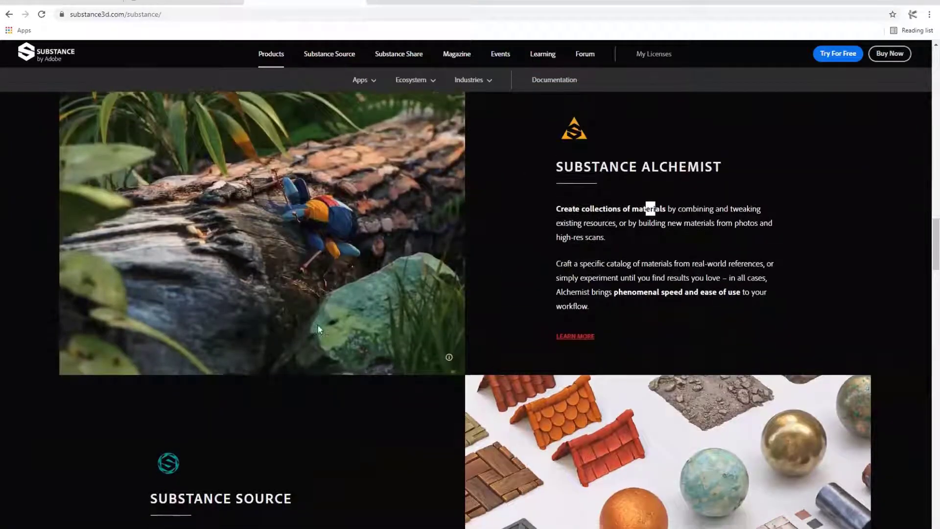
pyautogui.moveTo(293, 404); pyautogui.dragTo(321, 398)
pyautogui.click(314, 401)
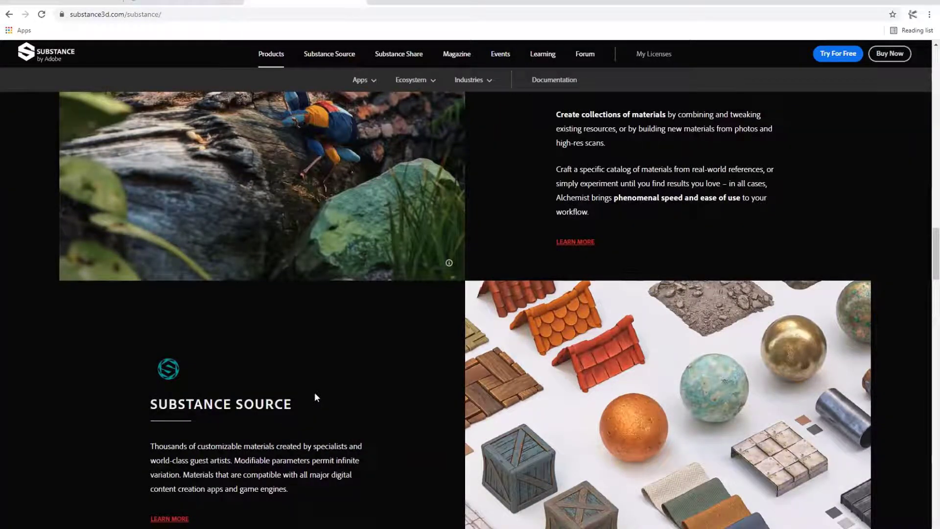
pyautogui.scroll(-2, 311, 380)
pyautogui.scroll(2, 326, 380)
pyautogui.moveTo(150, 404); pyautogui.dragTo(269, 404)
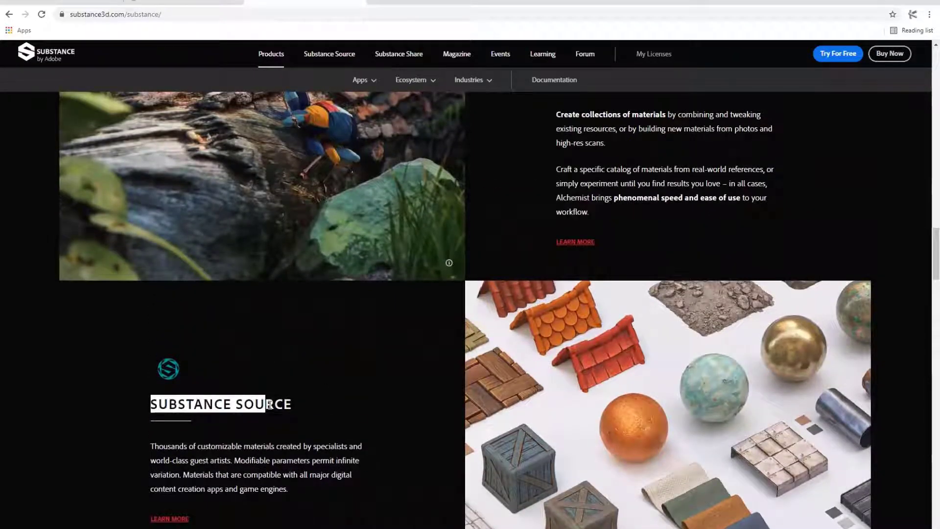
# - Return to the Substance Alchemist section, highlight its heading, and clear the selection
pyautogui.scroll(3, 556, 300)
pyautogui.moveTo(574, 224); pyautogui.dragTo(797, 219)
pyautogui.click(797, 220)
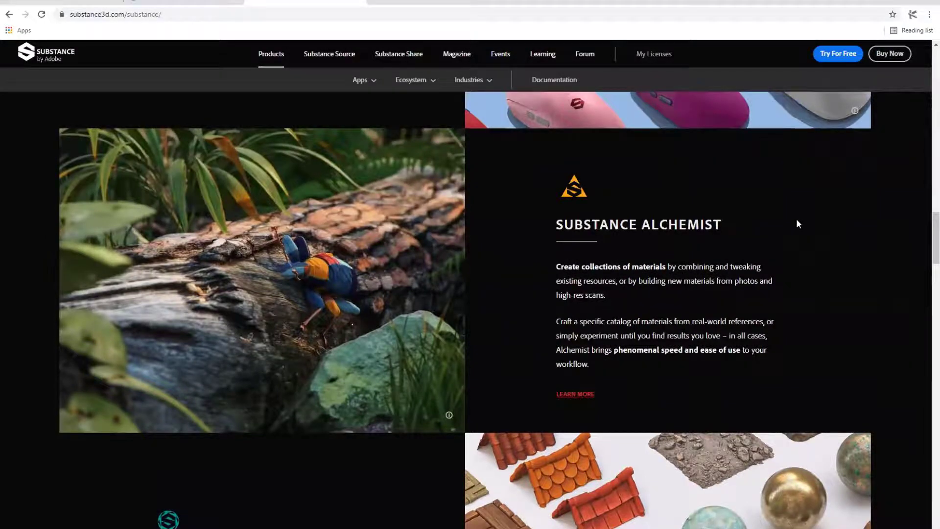
# - Switch to the Substance Source site and look over its highlighted material collections
pyautogui.scroll(-3, 796, 224)
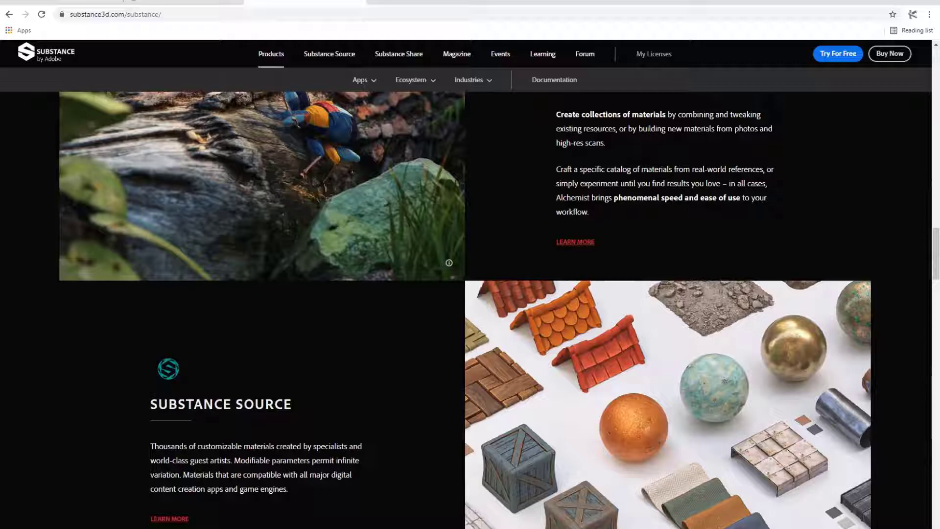
pyautogui.click(222, 3)
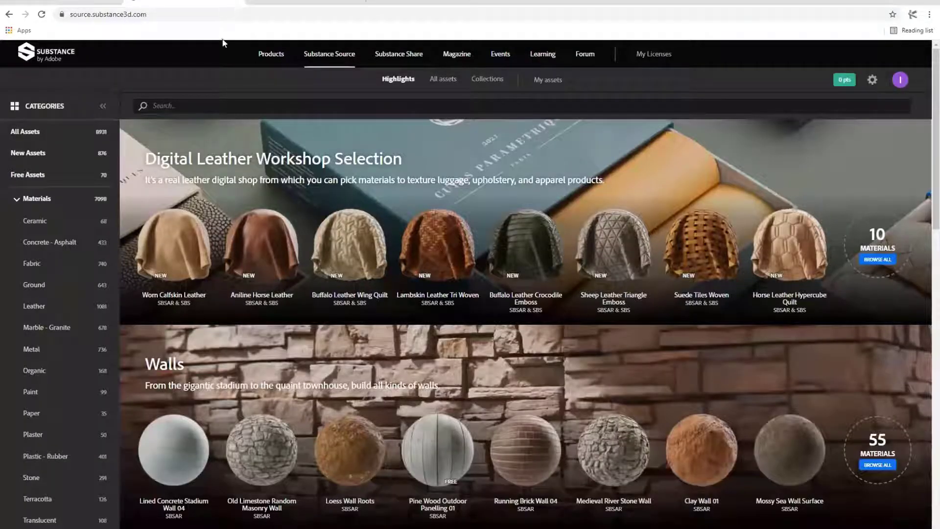
pyautogui.scroll(-2, 305, 458)
pyautogui.scroll(-1, 305, 454)
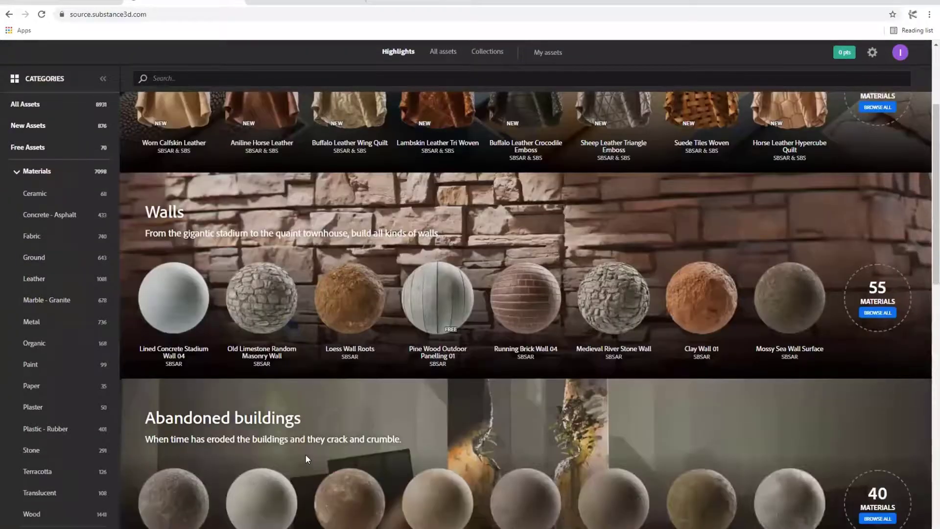
pyautogui.scroll(4, 196, 343)
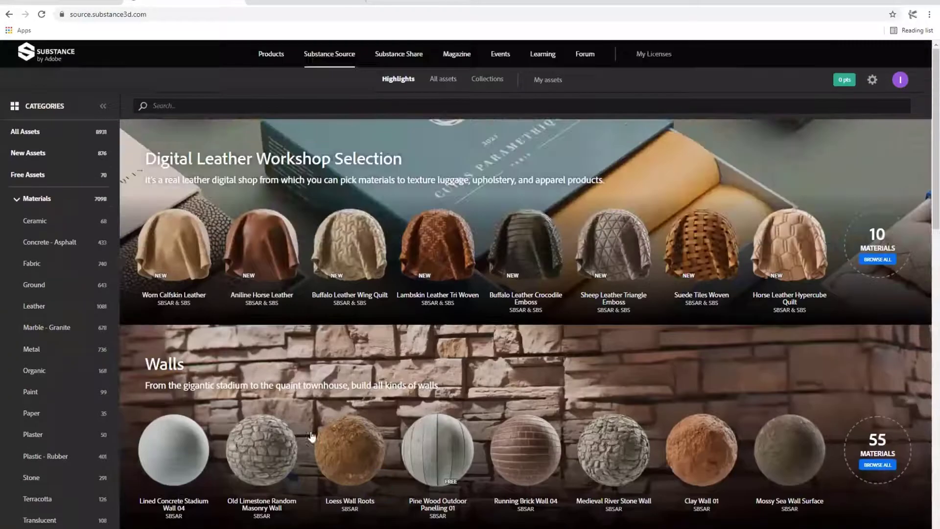
# - List only the free assets and browse through the available materials
pyautogui.click(68, 179)
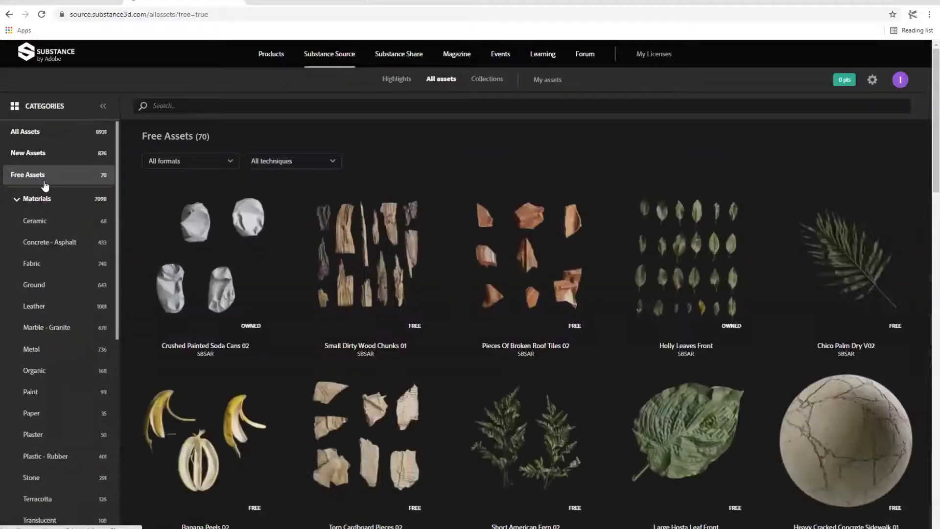
pyautogui.scroll(-5, 377, 275)
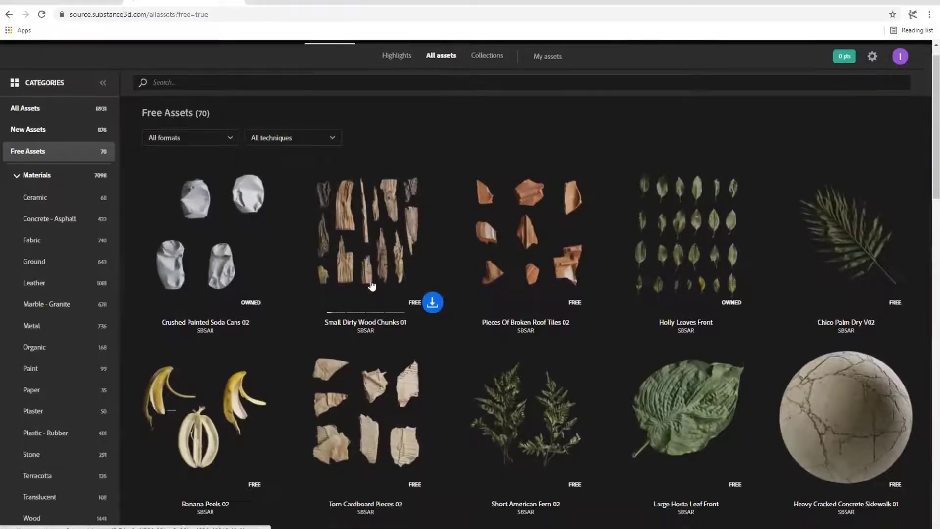
pyautogui.scroll(-5, 376, 283)
pyautogui.scroll(-4, 719, 326)
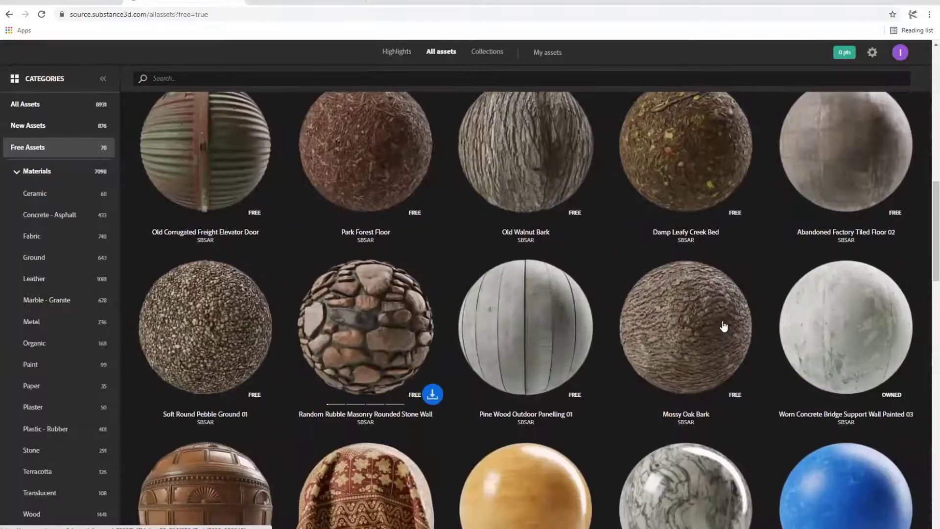
pyautogui.scroll(-4, 743, 345)
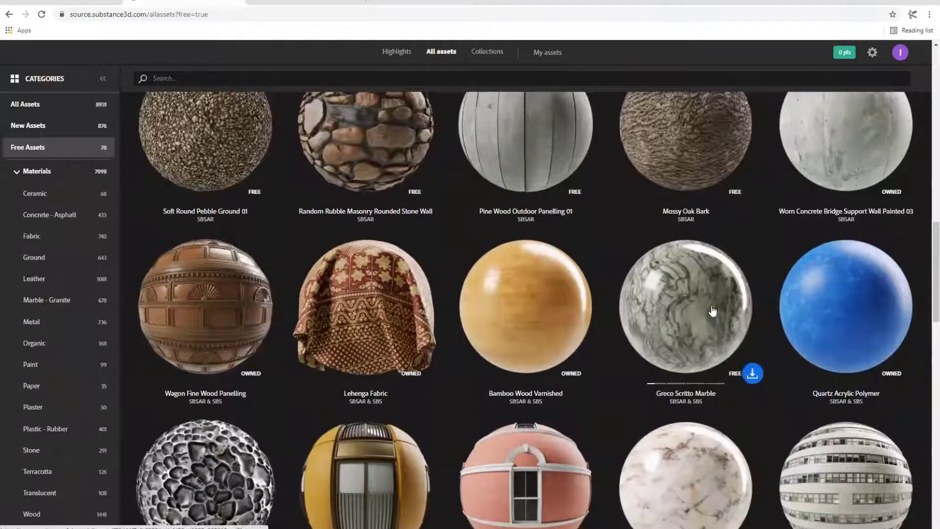
# - Open the Bamboo Wood Varnished asset and go through its preview images and preset overview to the interactive 3D viewer
pyautogui.click(522, 305)
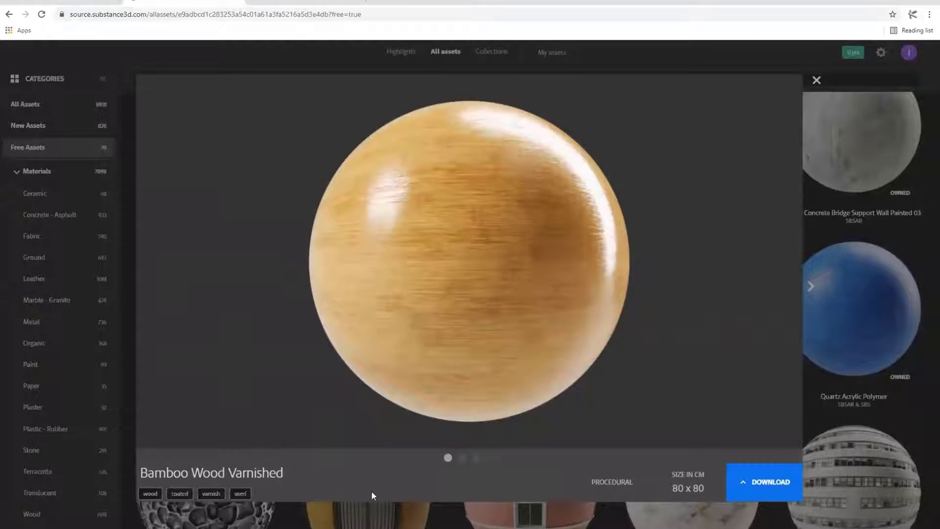
pyautogui.click(462, 459)
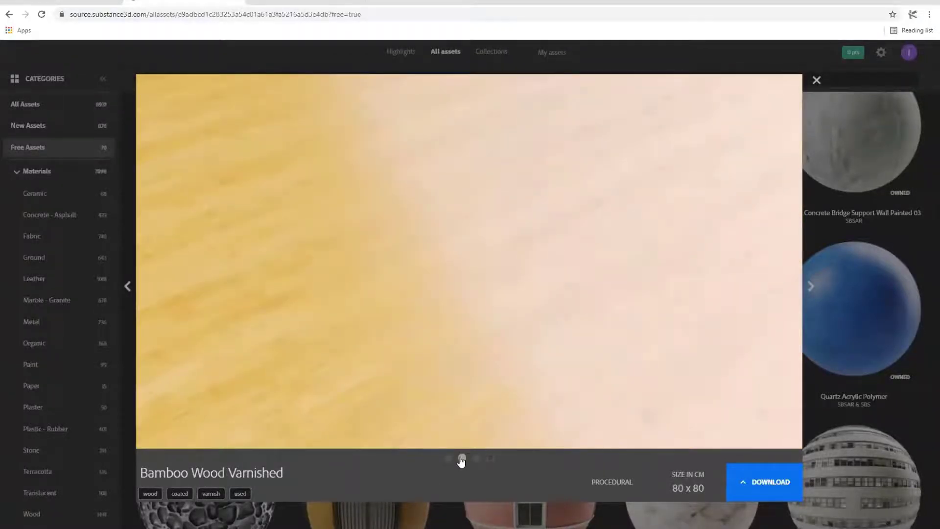
pyautogui.click(478, 459)
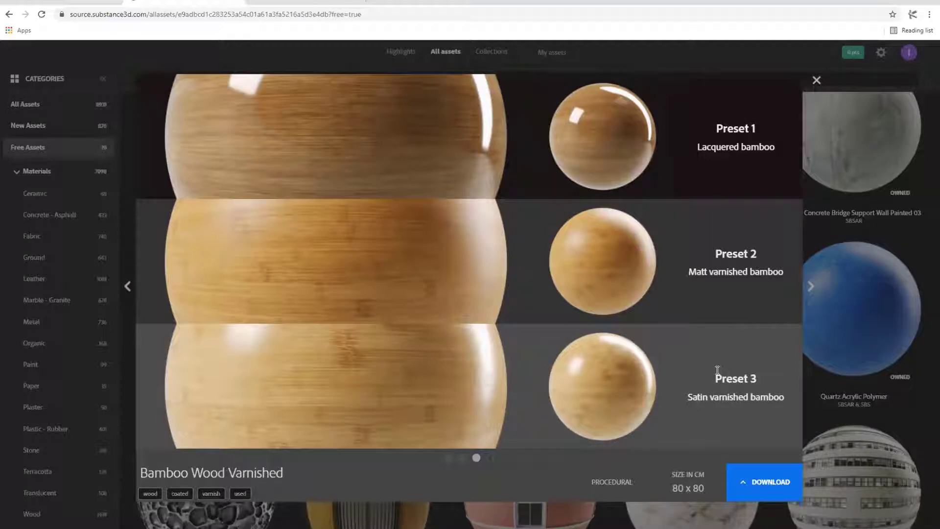
pyautogui.click(490, 458)
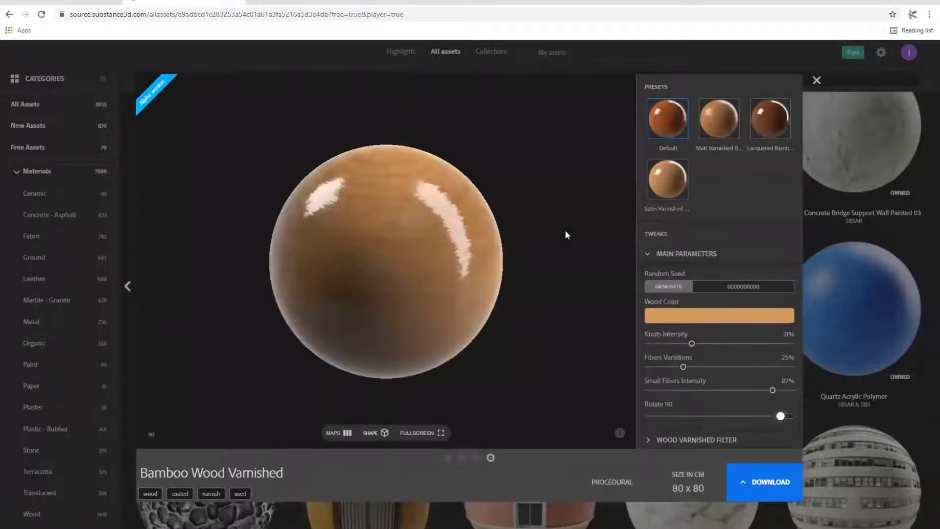
# - Inspect the bamboo material on the sphere, examine its separate texture maps, and return to the 3D preview
pyautogui.moveTo(354, 278); pyautogui.dragTo(398, 256)
pyautogui.scroll(4, 386, 257)
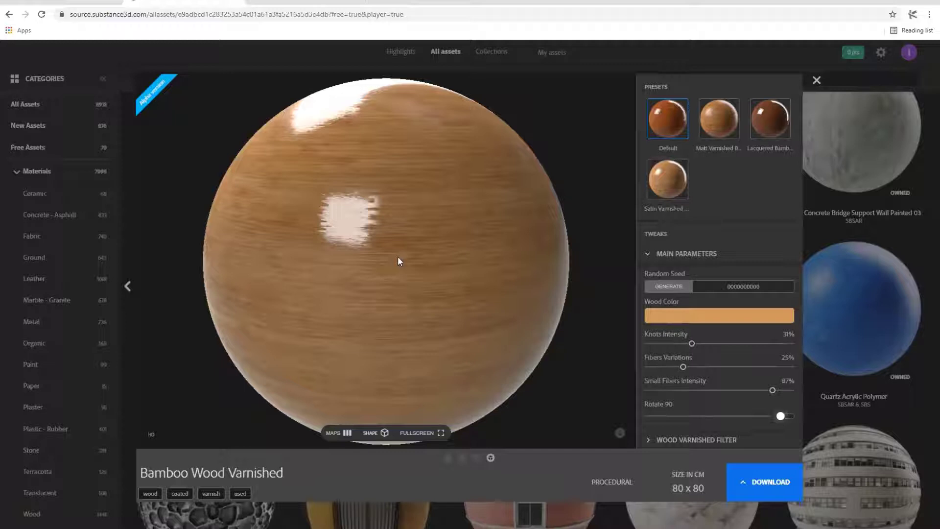
pyautogui.click(343, 433)
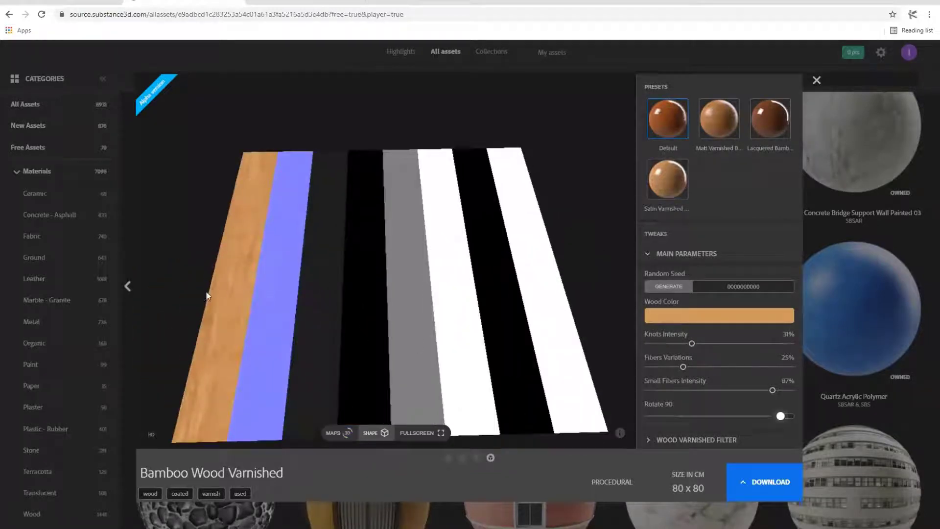
pyautogui.scroll(2, 227, 299)
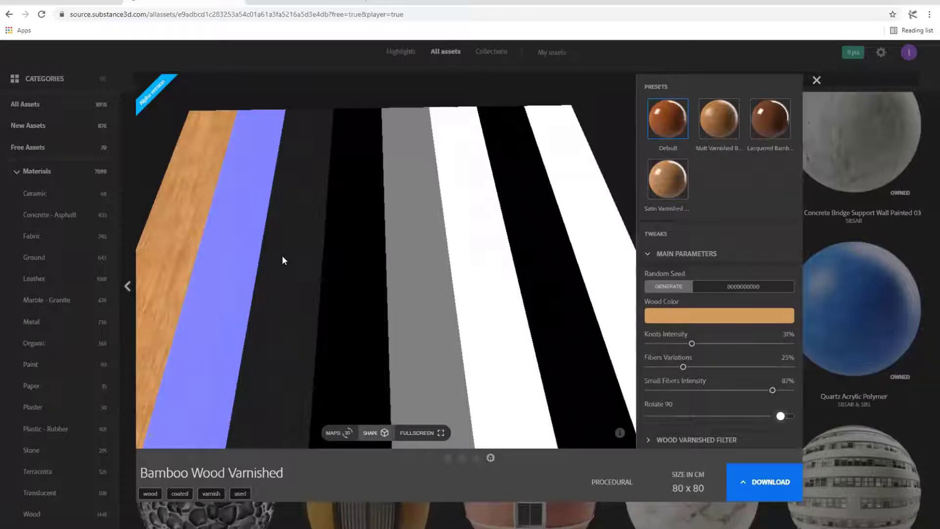
pyautogui.scroll(-3, 514, 252)
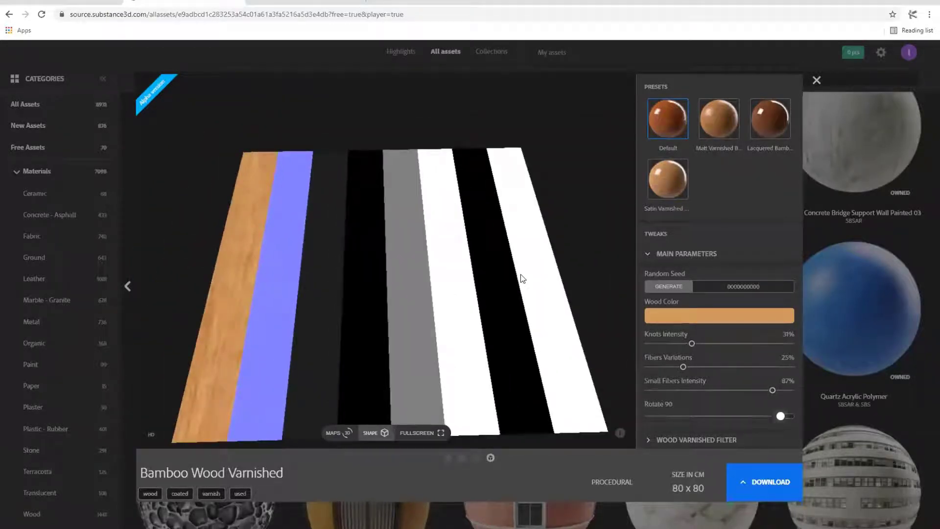
pyautogui.click(336, 437)
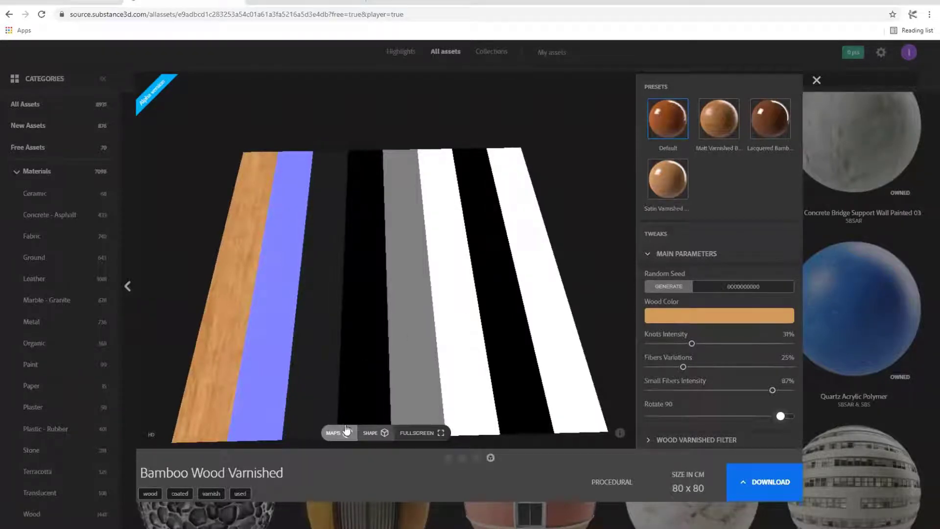
pyautogui.click(378, 433)
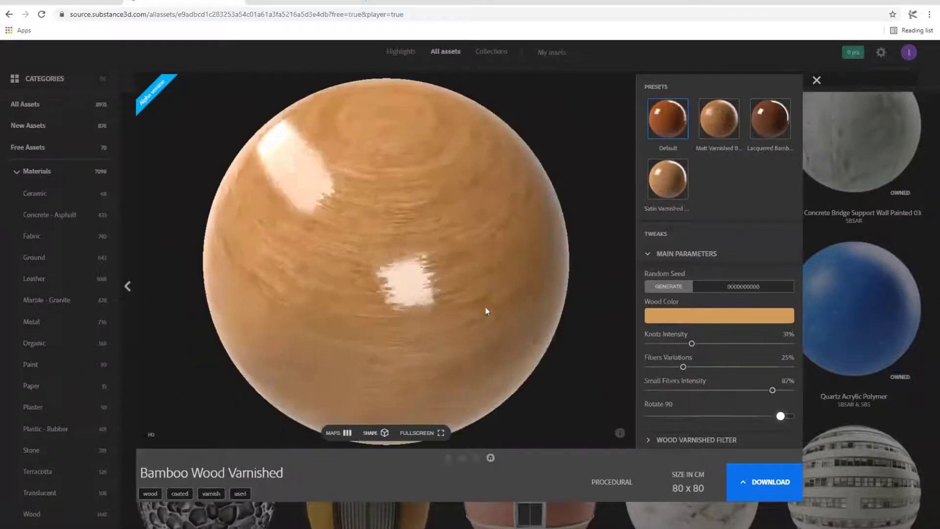
pyautogui.scroll(5, 505, 305)
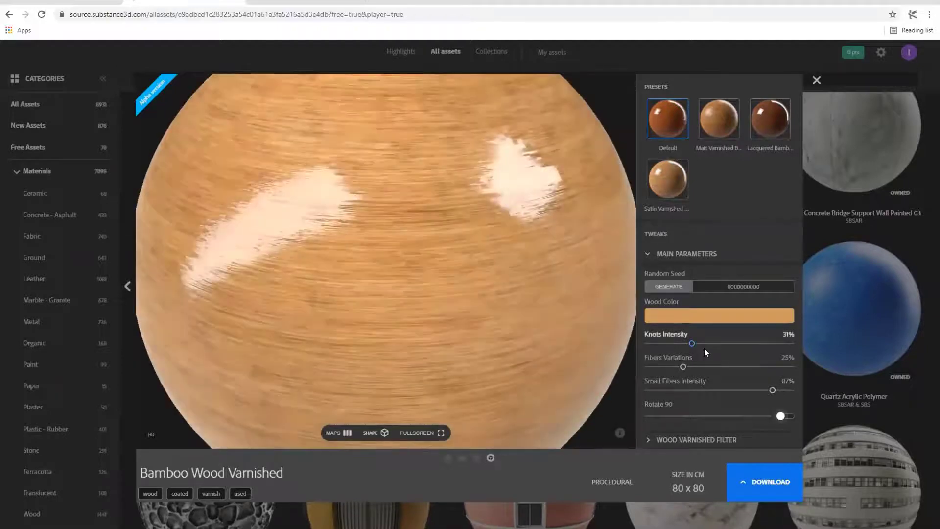
# - Change the bamboo material's preview shape from the sphere to a flat plane and inspect its surface
pyautogui.click(379, 433)
pyautogui.click(375, 402)
pyautogui.moveTo(481, 314); pyautogui.dragTo(382, 279)
pyautogui.scroll(5, 386, 325)
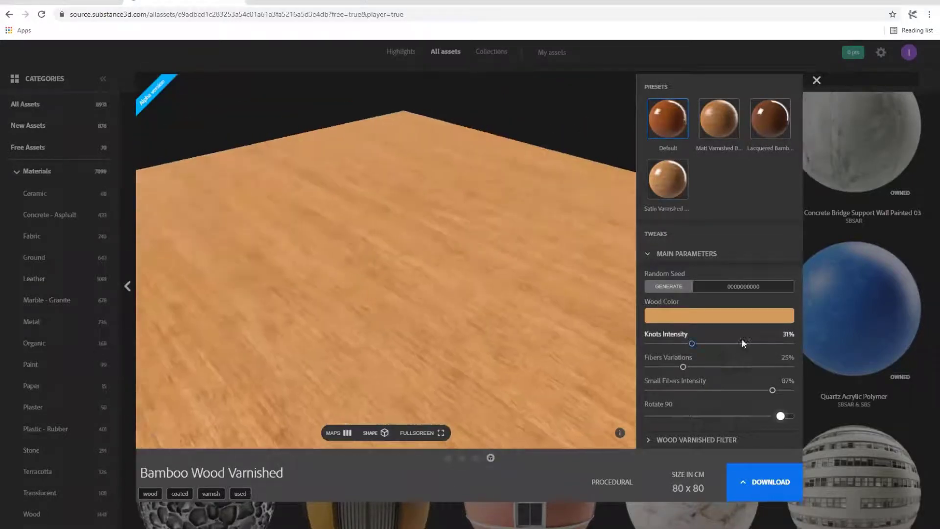
# - Set the bamboo material's Knots Intensity to 55% and inspect the wood grain up close
pyautogui.moveTo(692, 344); pyautogui.dragTo(726, 343)
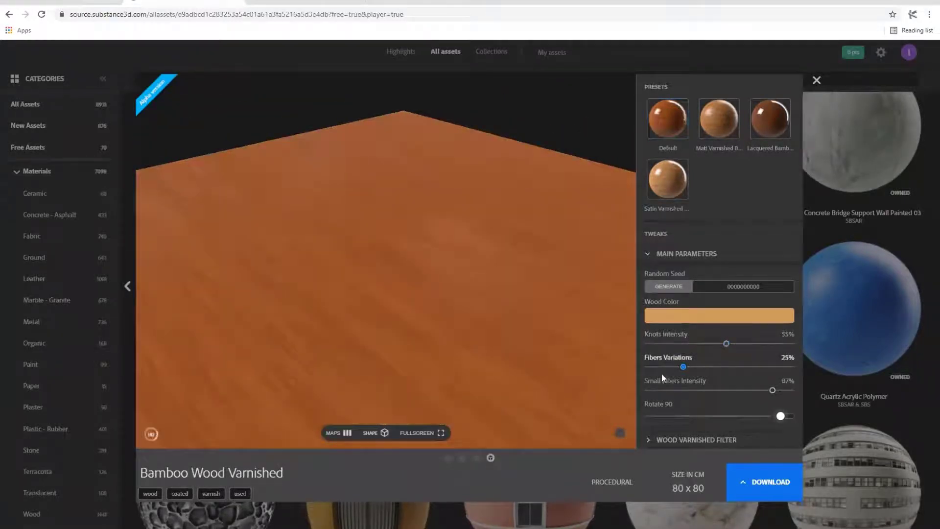
pyautogui.click(683, 367)
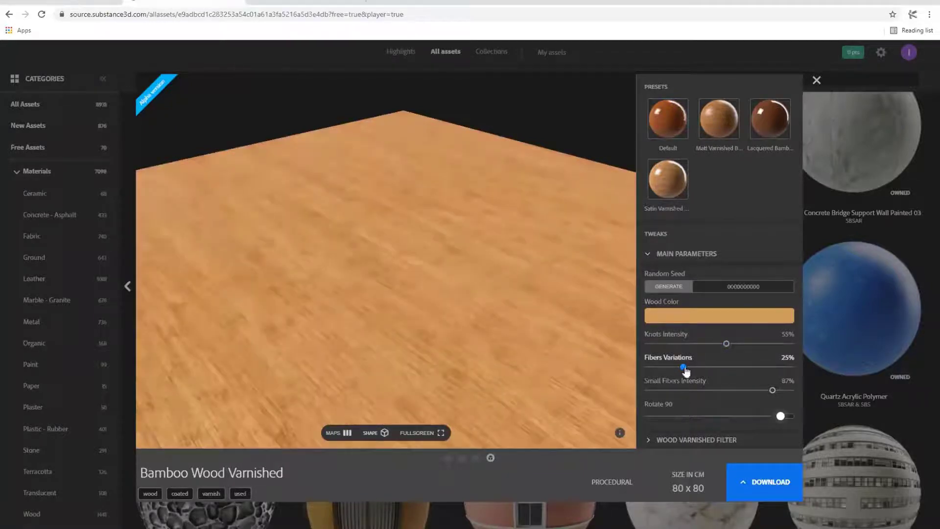
pyautogui.moveTo(474, 348); pyautogui.dragTo(530, 371)
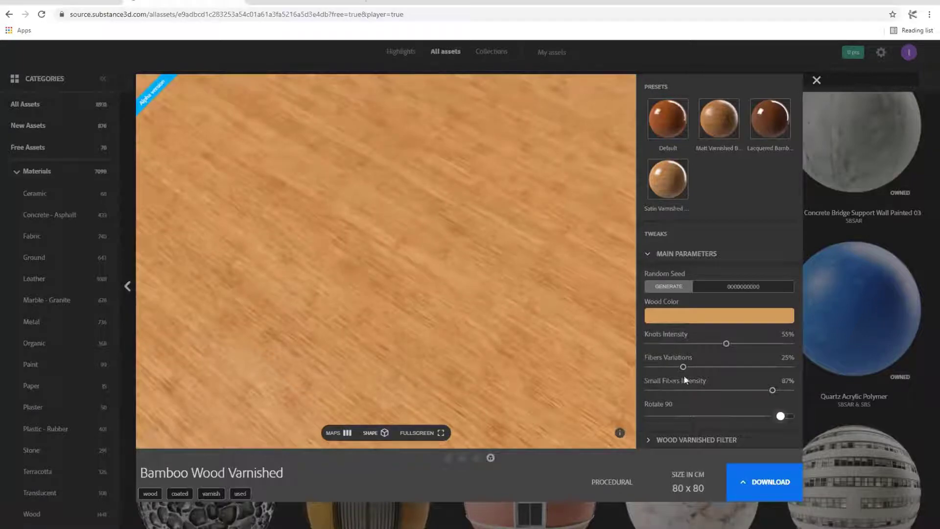
# - Download the Bamboo Wood Varnished material in SBSAR format and close its preview
pyautogui.click(784, 482)
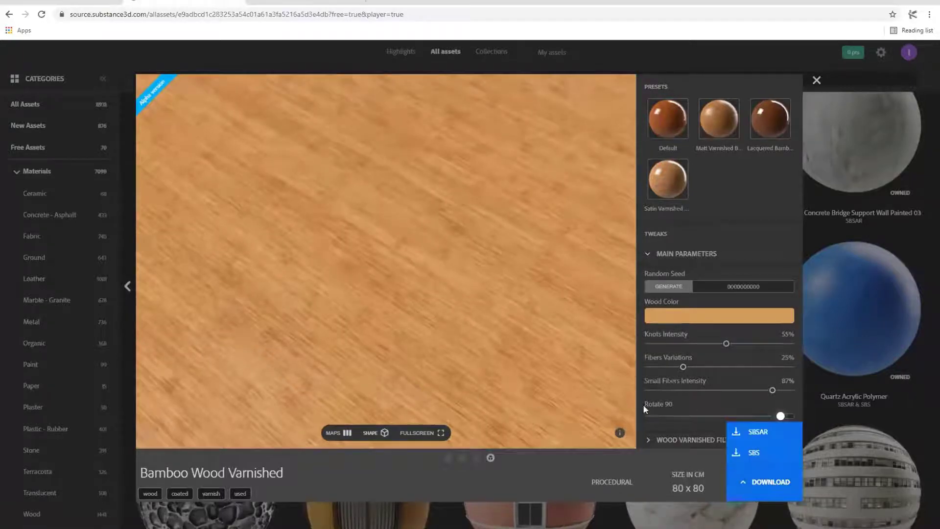
pyautogui.click(772, 437)
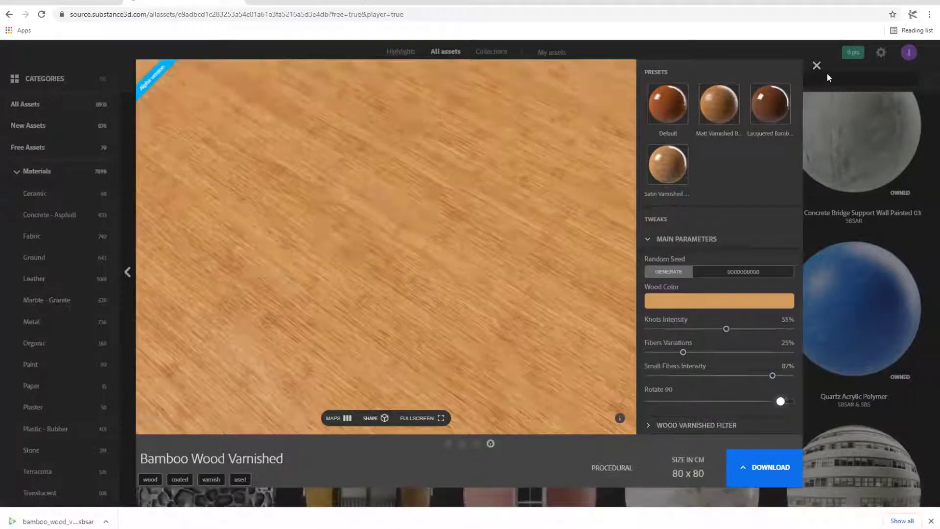
pyautogui.click(816, 65)
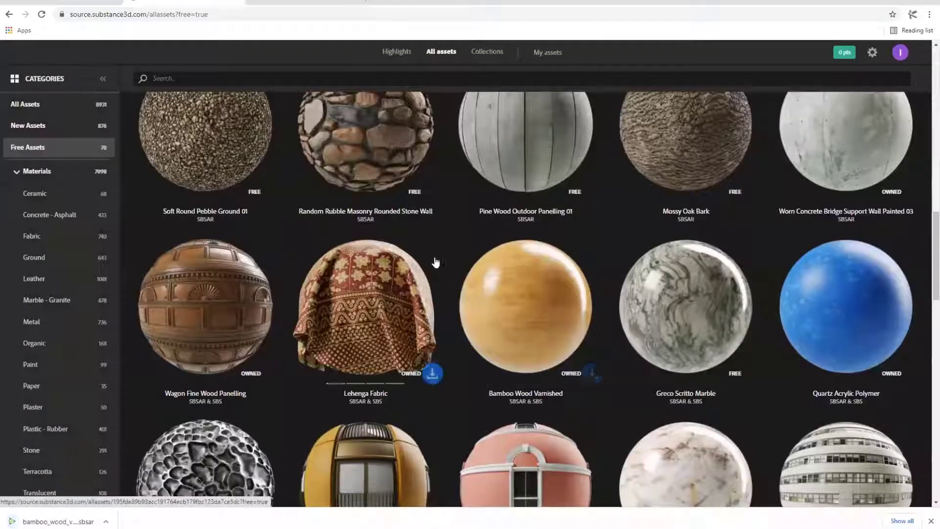
# - Return to the Substance products page, highlight the Substance Alchemist heading, and clear the selection
pyautogui.click(97, 6)
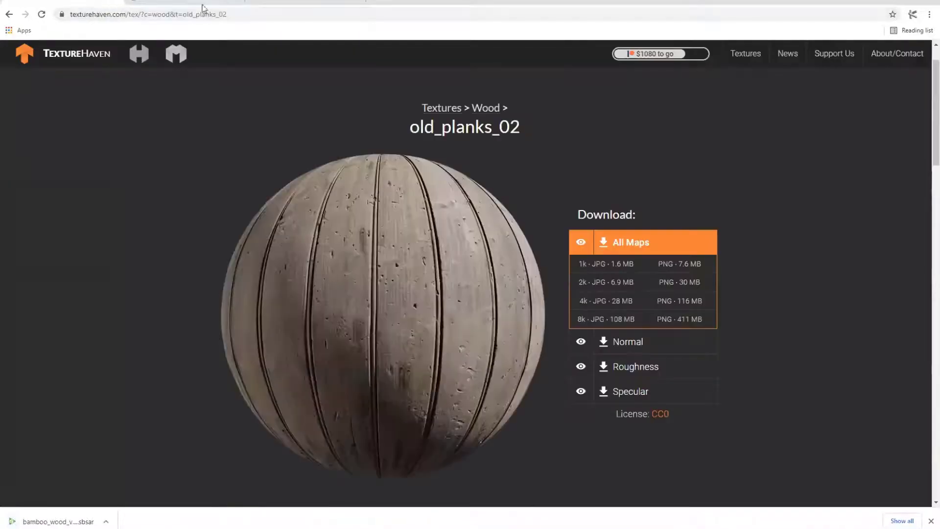
pyautogui.click(277, 5)
pyautogui.scroll(-5, 267, 294)
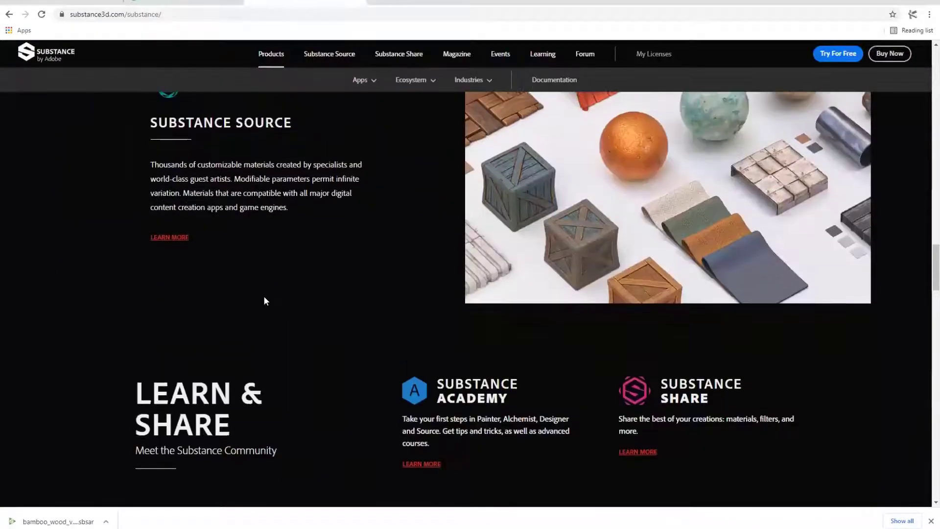
pyautogui.scroll(9, 269, 306)
pyautogui.moveTo(562, 275); pyautogui.dragTo(755, 273)
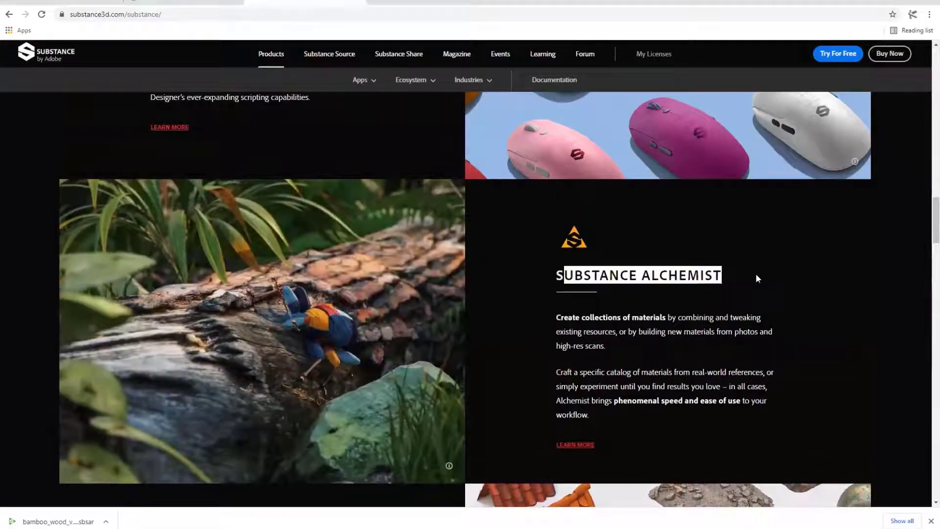
pyautogui.click(656, 338)
pyautogui.scroll(-2, 656, 339)
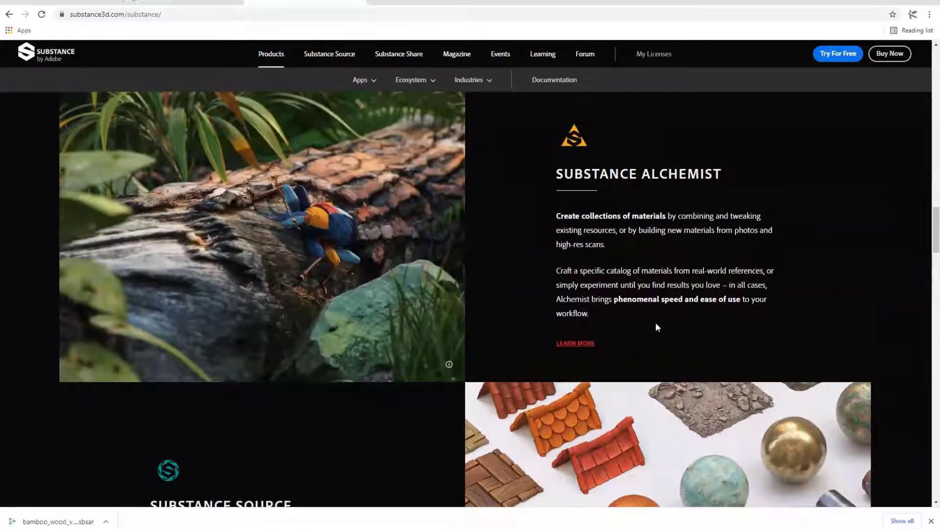
# - Switch to Substance Alchemist and examine the Sandstone material on the plane from different angles
pyautogui.hotkey('alt', 'Tab')
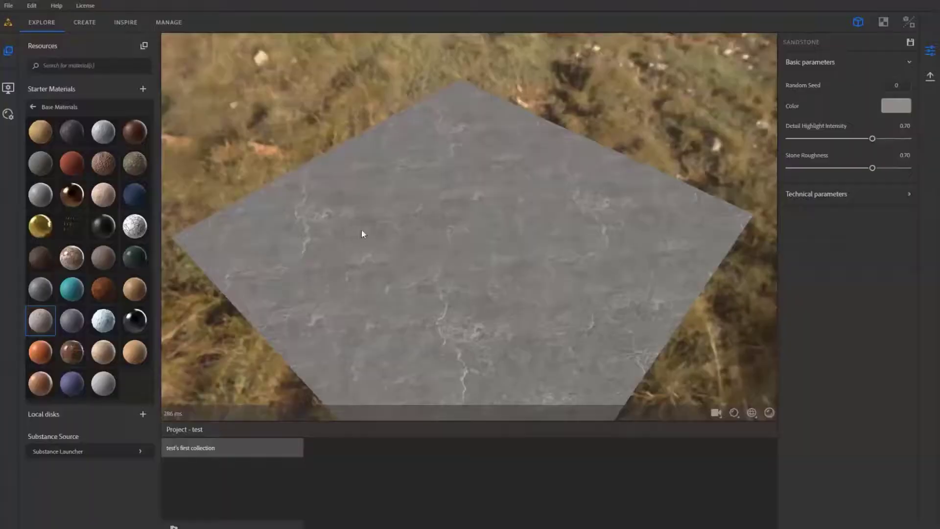
pyautogui.moveTo(363, 224); pyautogui.dragTo(410, 226)
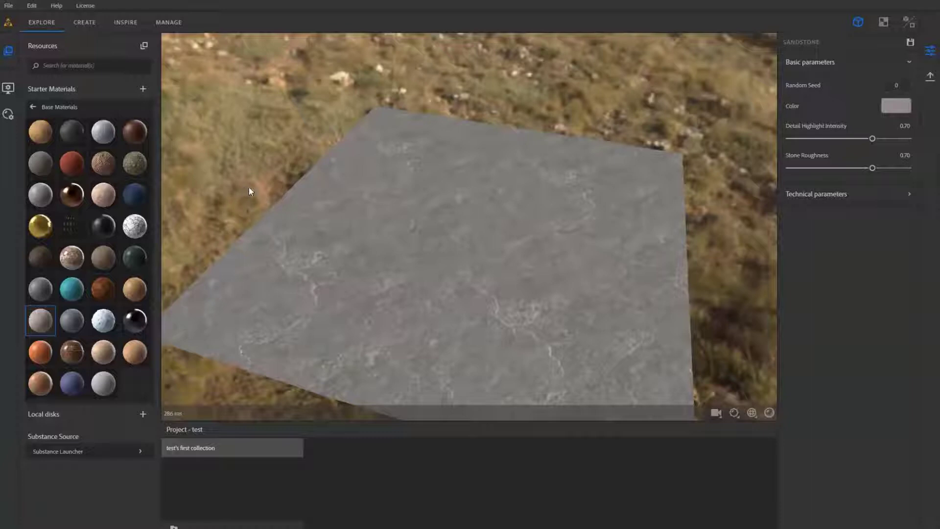
pyautogui.moveTo(246, 186); pyautogui.dragTo(304, 223)
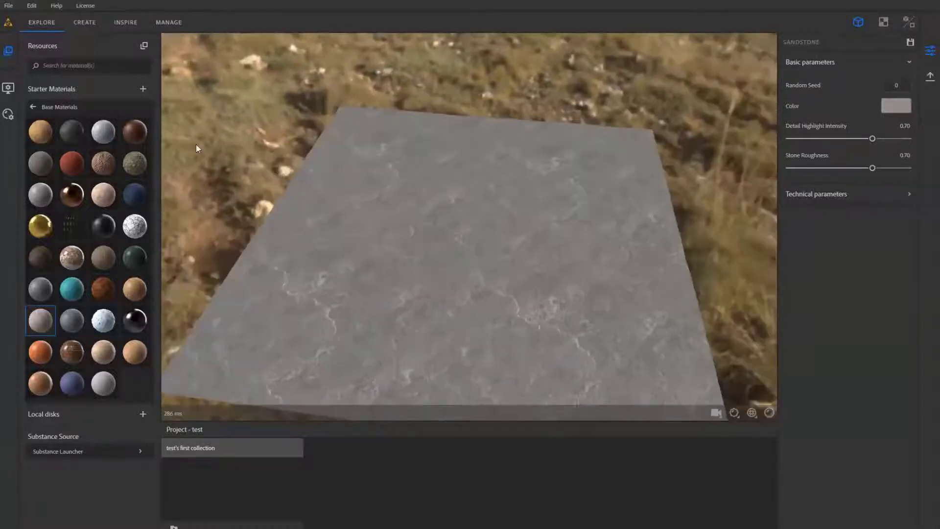
# - Import the downloaded bamboo wood SBSAR file into the Starter Materials and look around the viewport plane
pyautogui.click(143, 89)
pyautogui.click(172, 123)
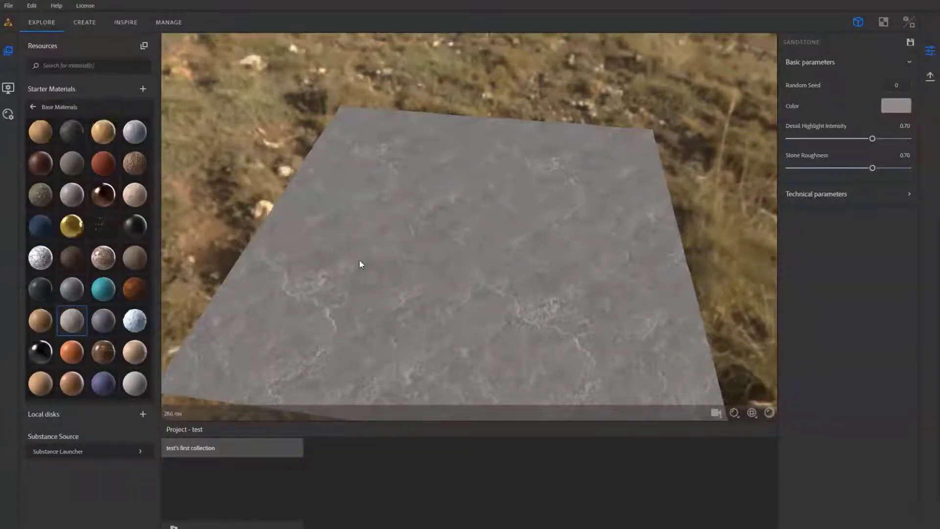
pyautogui.moveTo(361, 262); pyautogui.dragTo(322, 244)
pyautogui.moveTo(279, 223); pyautogui.dragTo(313, 221)
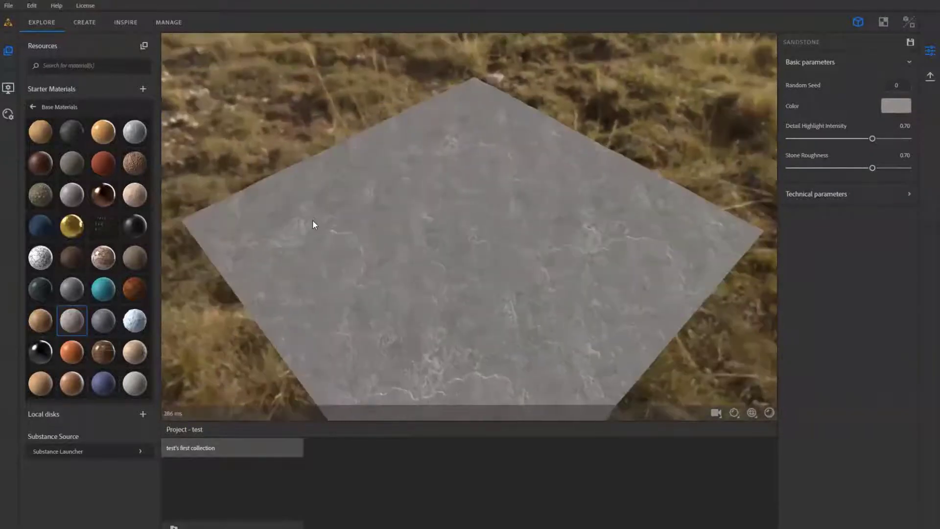
# - Apply the Bamboo Wood Varnished material to the plane and examine its surface from several angles
pyautogui.moveTo(109, 138); pyautogui.dragTo(328, 196)
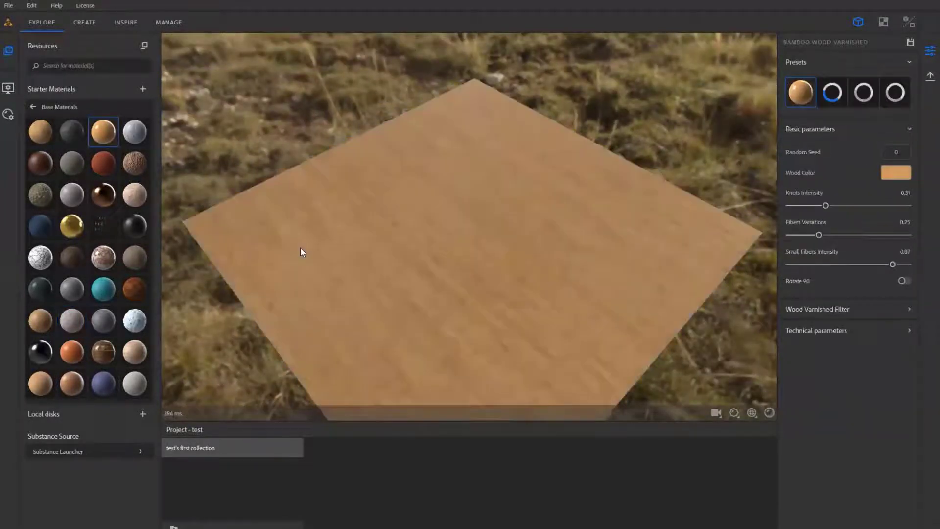
pyautogui.moveTo(301, 247); pyautogui.dragTo(451, 260)
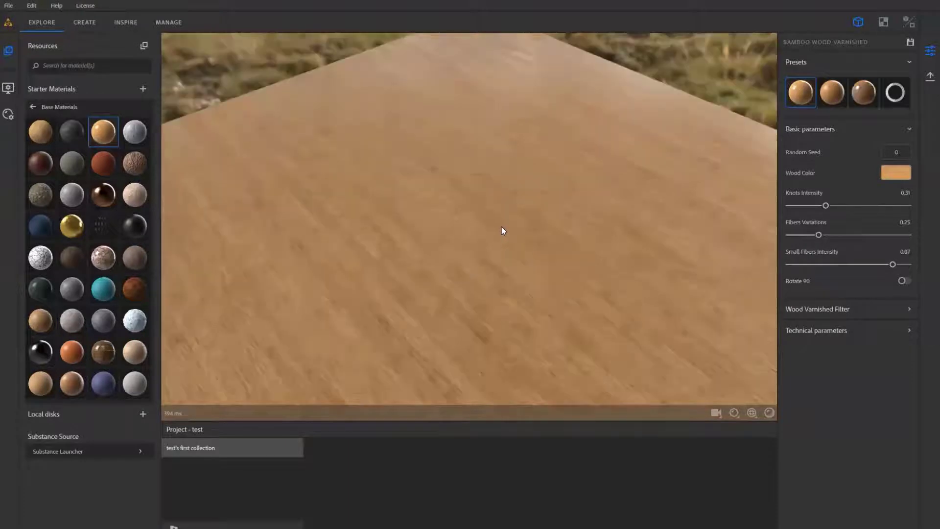
pyautogui.moveTo(527, 236)
pyautogui.mouseDown()
pyautogui.moveTo(530, 221)
pyautogui.moveTo(532, 233)
pyautogui.mouseUp()
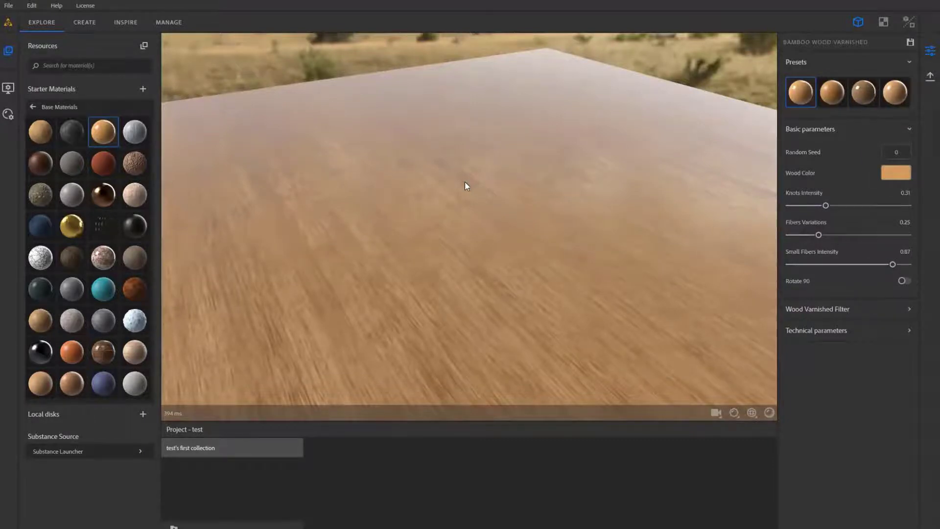
pyautogui.moveTo(405, 205); pyautogui.dragTo(369, 214)
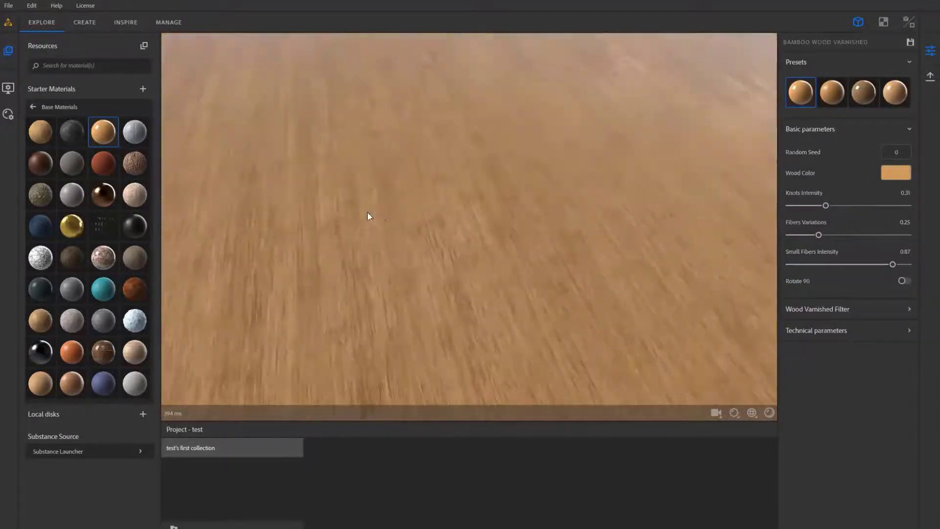
# - Set the viewer's global output resolution to 4096 x 4096 and inspect the wood grain
pyautogui.click(11, 91)
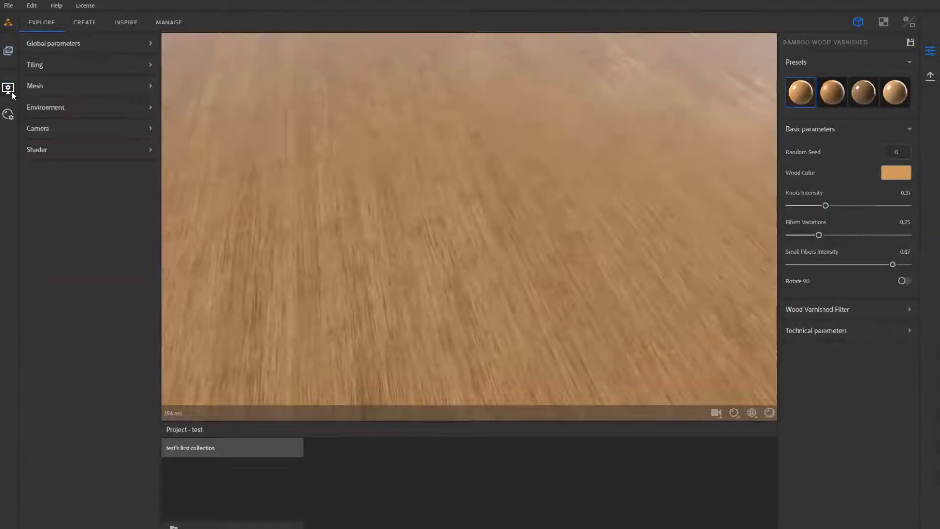
pyautogui.click(55, 44)
pyautogui.click(62, 76)
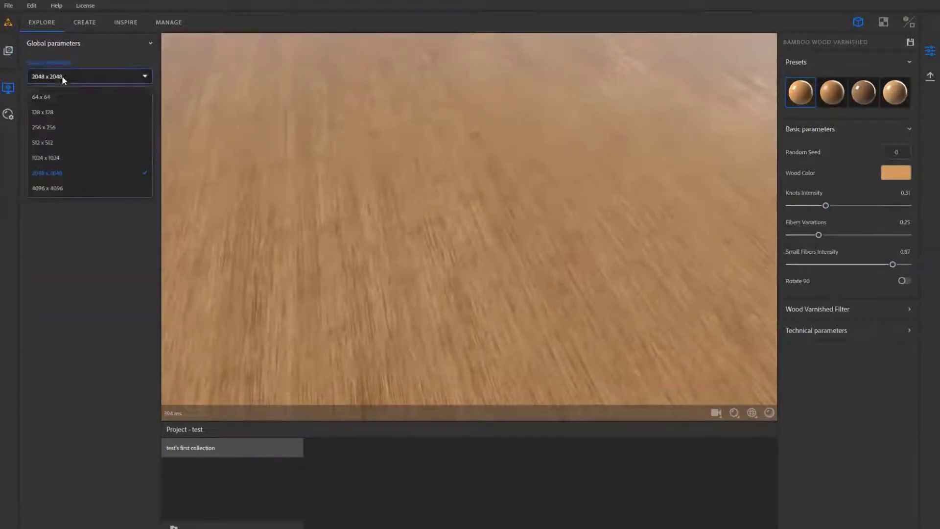
pyautogui.click(45, 184)
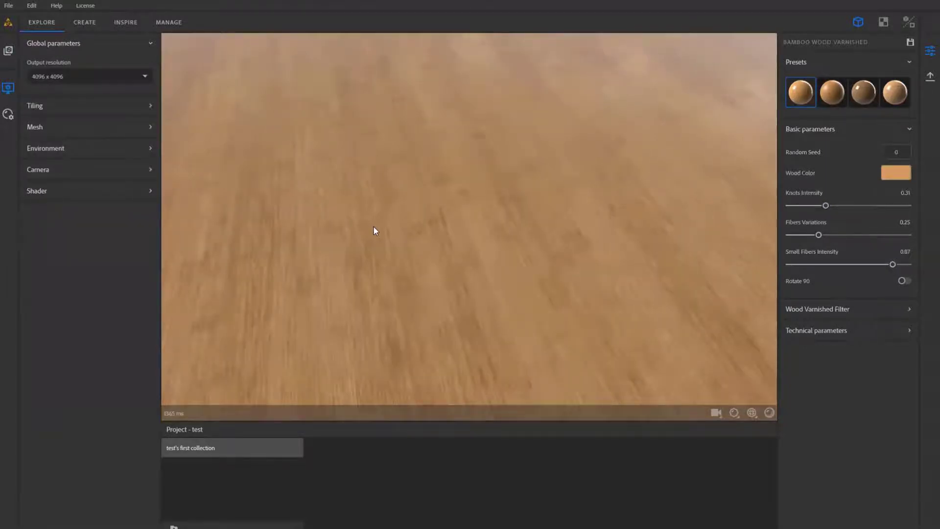
pyautogui.moveTo(374, 227); pyautogui.dragTo(484, 239)
# - Set the bamboo's Knots Intensity to 0.18 and Fibers Variations to 0.44, and enable Rotate 90
pyautogui.click(810, 206)
pyautogui.moveTo(611, 211); pyautogui.dragTo(603, 250)
pyautogui.click(842, 235)
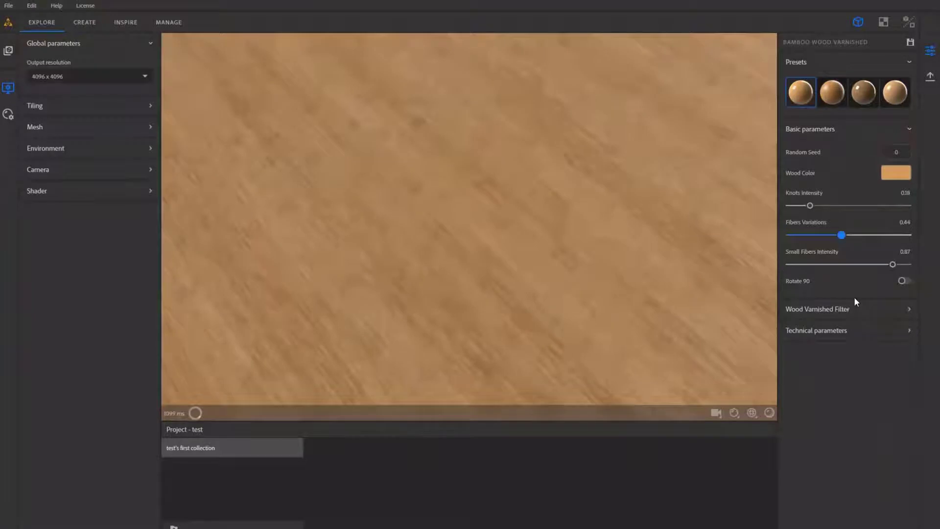
pyautogui.moveTo(542, 269); pyautogui.dragTo(542, 277)
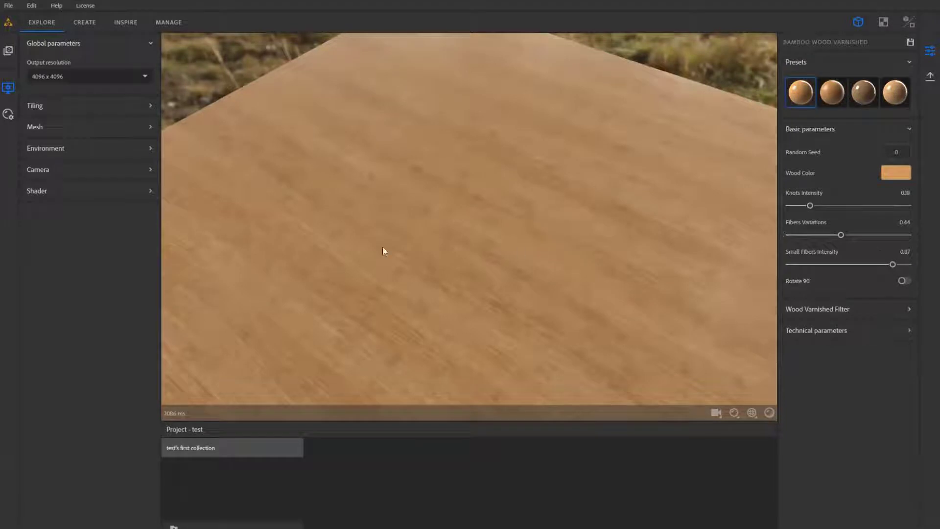
pyautogui.click(903, 281)
pyautogui.moveTo(614, 295); pyautogui.dragTo(642, 330)
# - In the Wood Varnished Filter, try Varnish Uniformity at 0.17 and then 0.89, and set Fibers Roughness Intensity to 0.42
pyautogui.click(828, 314)
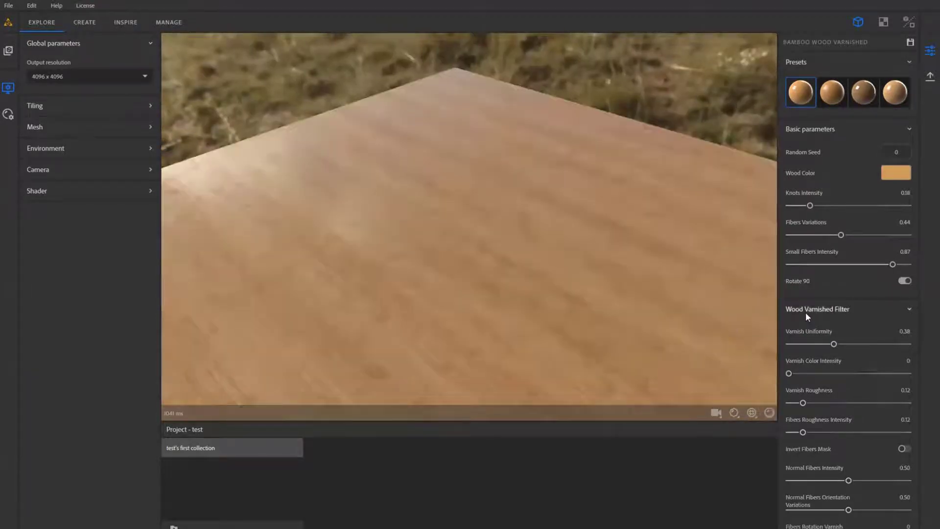
pyautogui.scroll(-3, 806, 312)
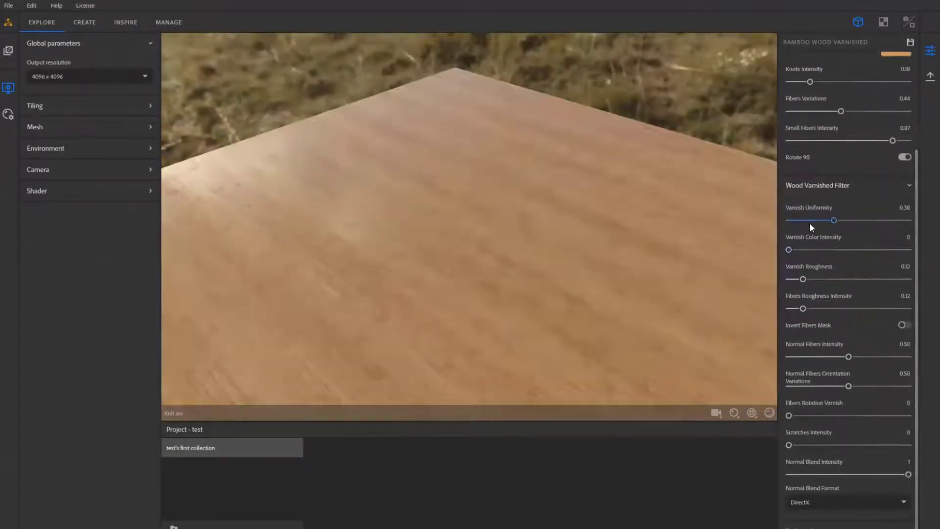
pyautogui.click(809, 222)
pyautogui.moveTo(616, 235); pyautogui.dragTo(738, 236)
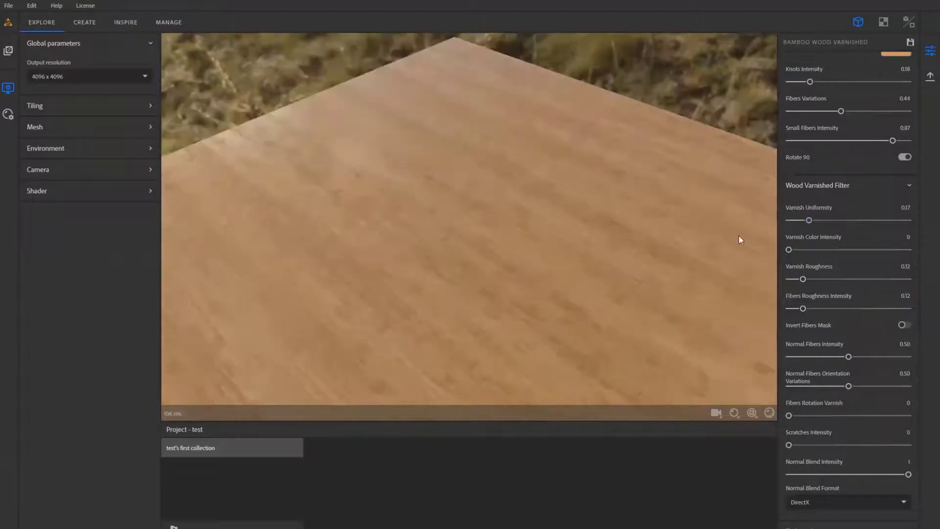
pyautogui.click(895, 220)
pyautogui.moveTo(615, 262); pyautogui.dragTo(612, 248)
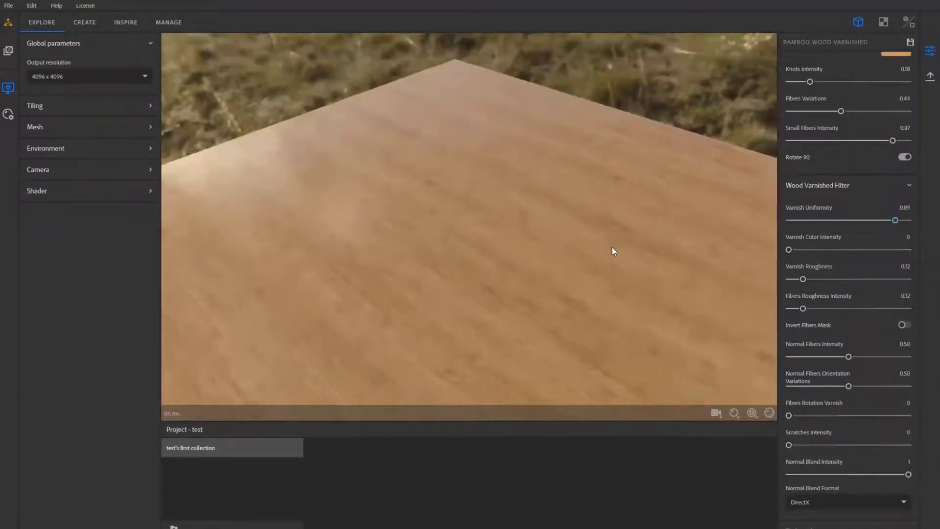
pyautogui.click(839, 308)
pyautogui.moveTo(692, 315); pyautogui.dragTo(659, 321)
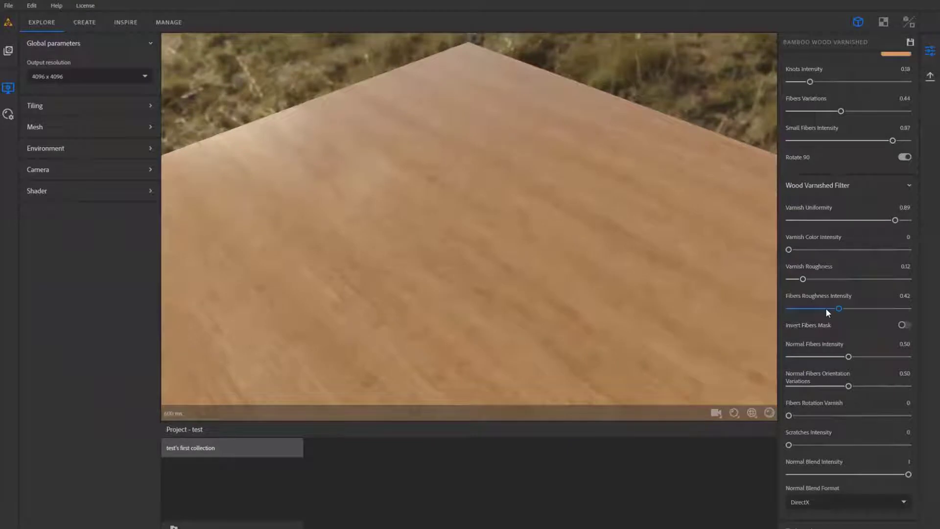
# - Set Small Fibers Intensity to 0.21 and check the whole plane from above and up close
pyautogui.scroll(3, 844, 319)
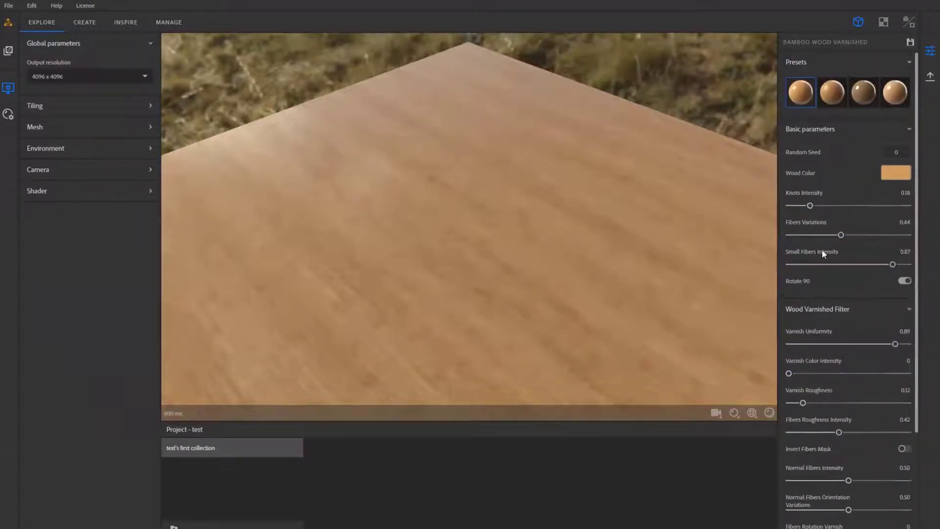
pyautogui.click(813, 264)
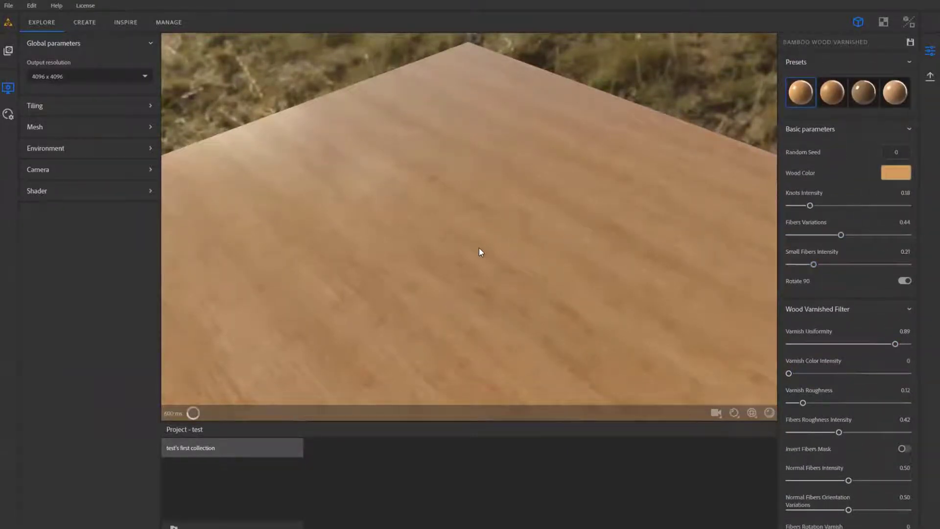
pyautogui.scroll(3, 479, 247)
pyautogui.moveTo(479, 248); pyautogui.dragTo(457, 273)
pyautogui.scroll(-6, 462, 265)
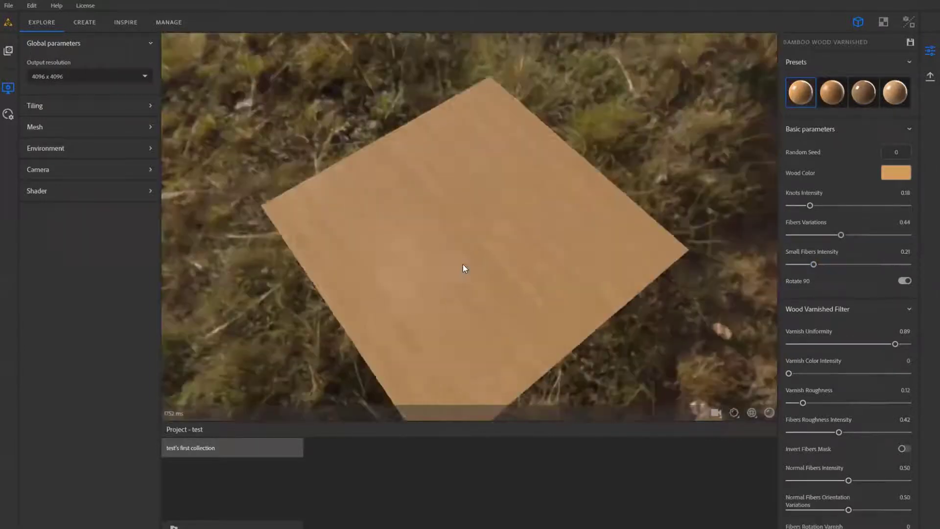
pyautogui.scroll(5, 463, 265)
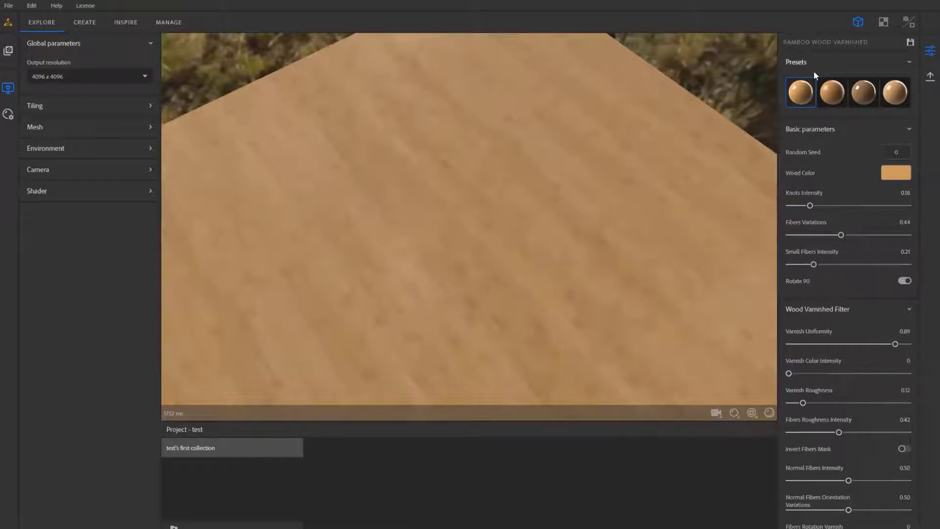
# - Try the material's matt, lacquered and satin varnish presets, orbiting the plane to compare their reflections
pyautogui.click(832, 92)
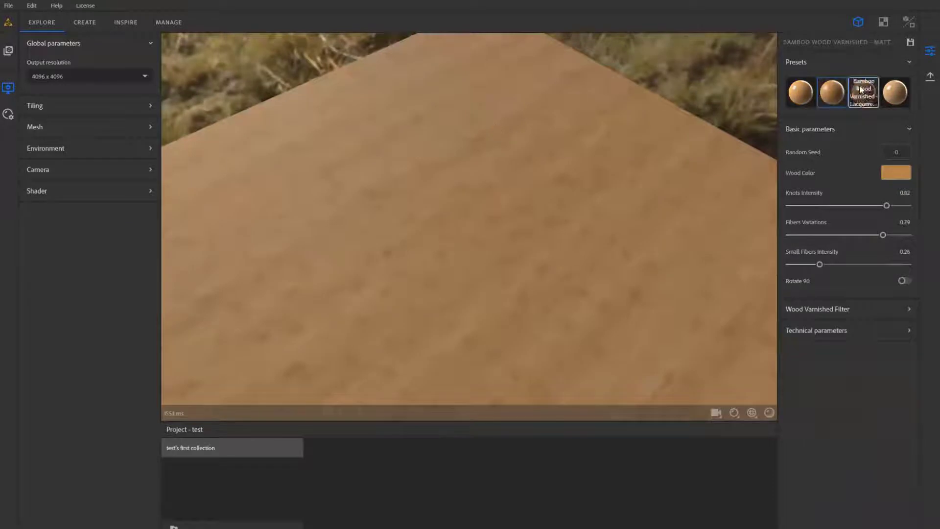
pyautogui.click(863, 92)
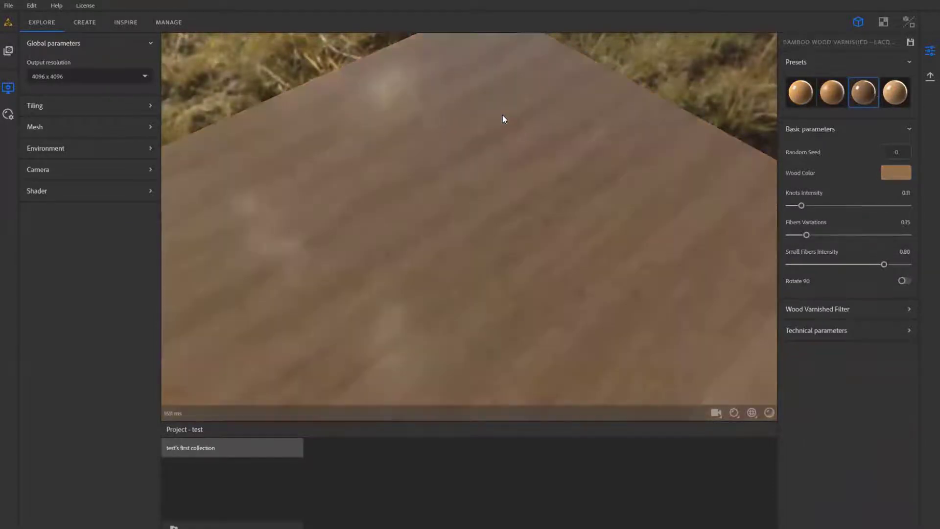
pyautogui.moveTo(442, 170); pyautogui.dragTo(497, 141)
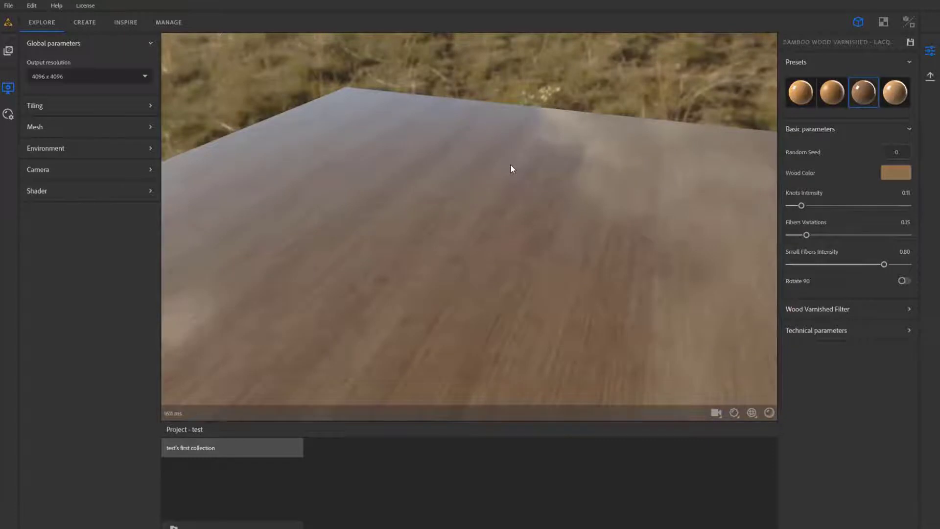
pyautogui.moveTo(505, 182); pyautogui.dragTo(506, 199)
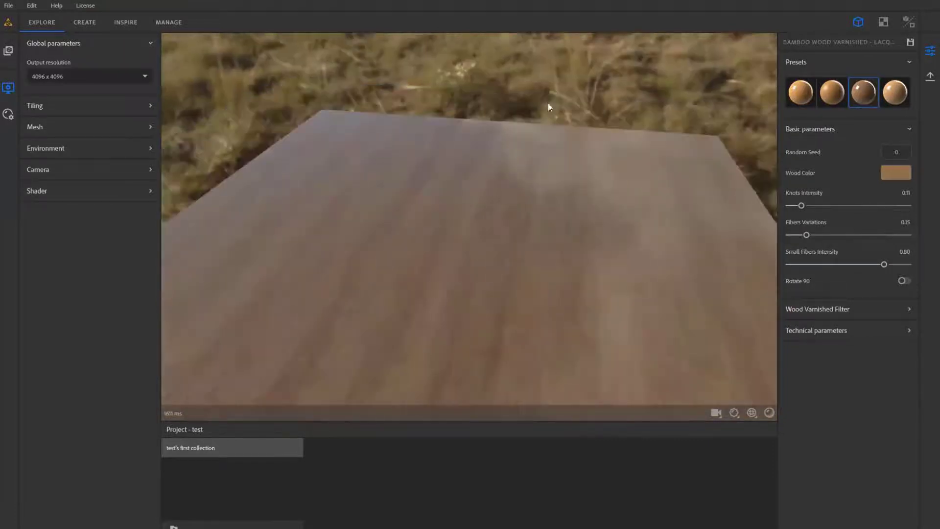
pyautogui.moveTo(439, 242); pyautogui.dragTo(659, 244)
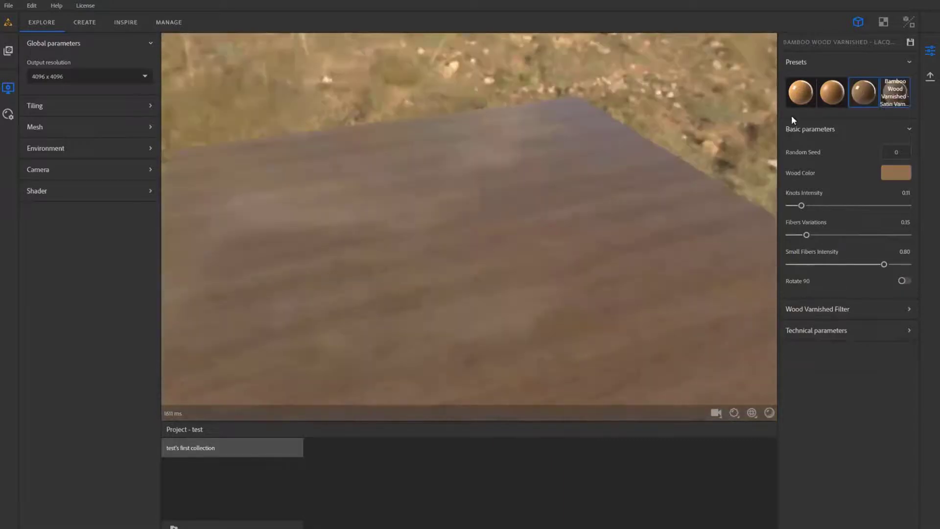
pyautogui.click(895, 92)
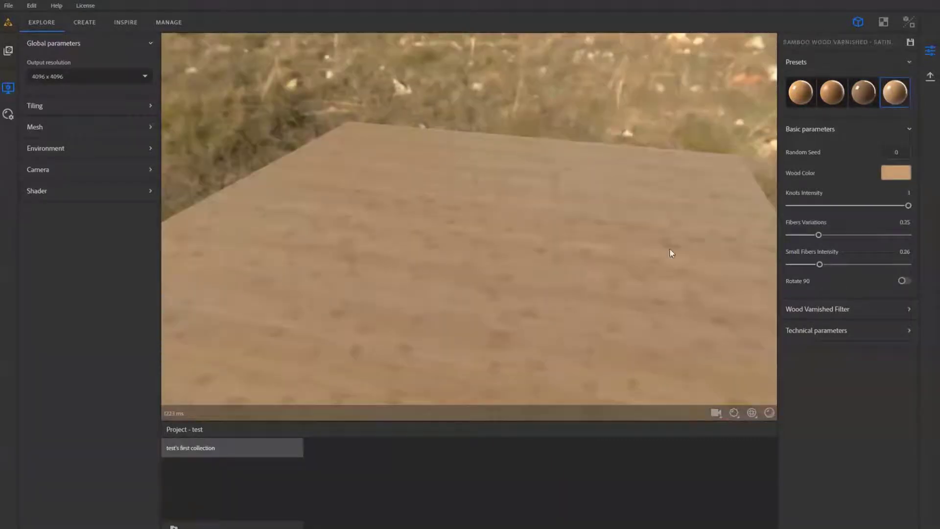
# - Apply the Lacquered Bamboo preset and inspect the plane's finish from different angles
pyautogui.click(872, 101)
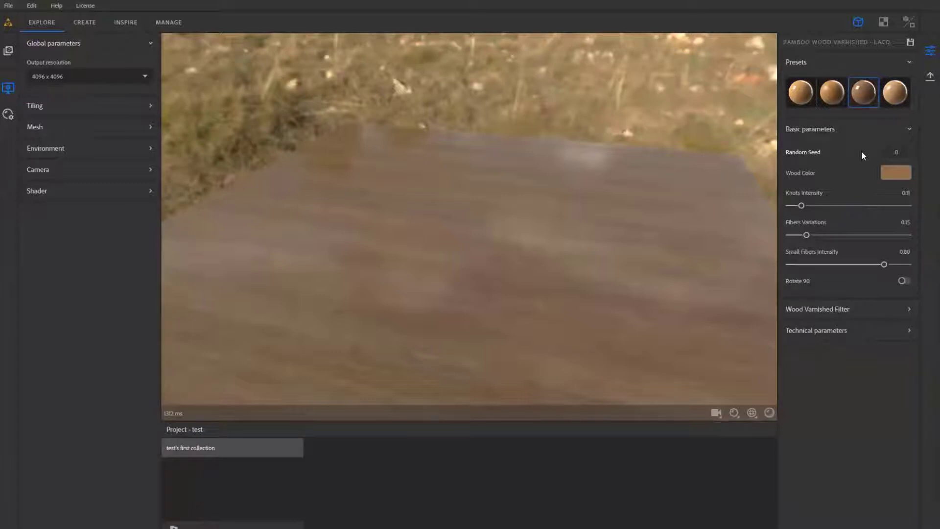
pyautogui.moveTo(384, 224); pyautogui.dragTo(520, 287)
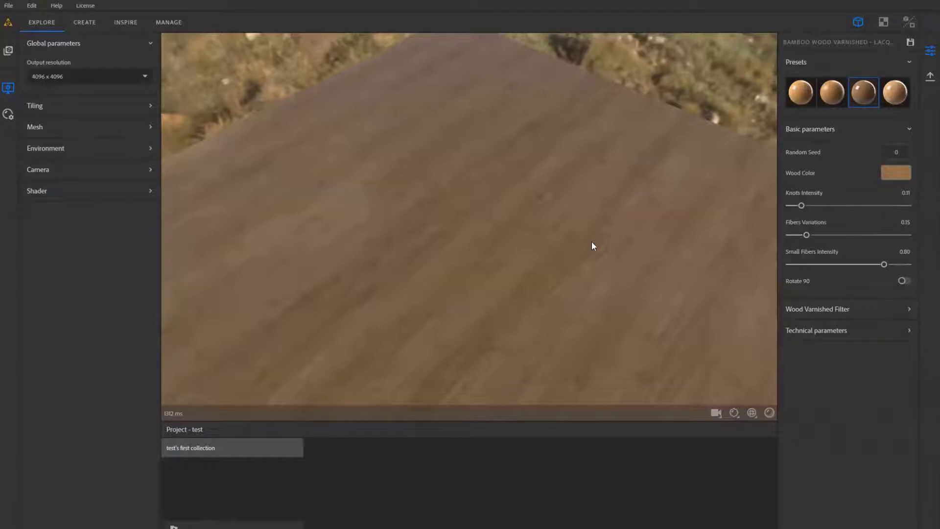
pyautogui.moveTo(591, 241); pyautogui.dragTo(623, 112)
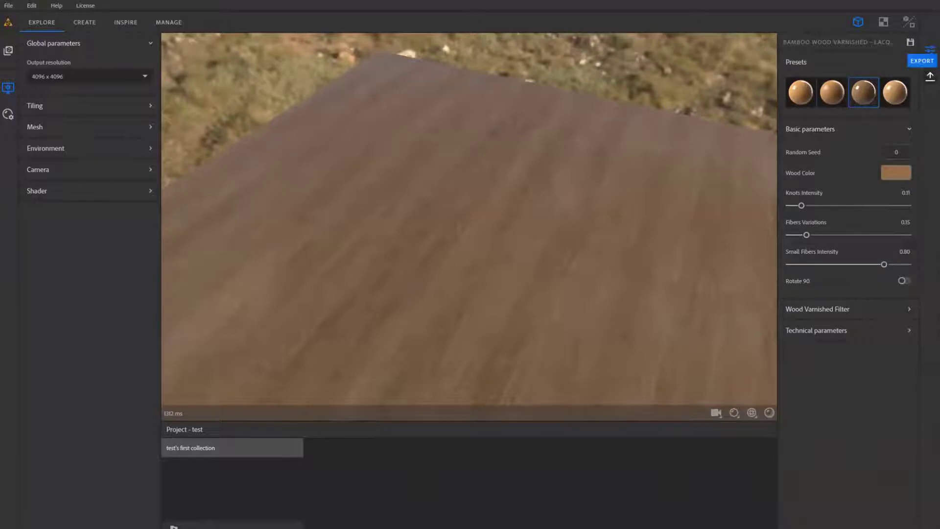
# - Export the current material as JPEG maps at 4096 x 4096 into the test folder on the Desktop
pyautogui.click(930, 76)
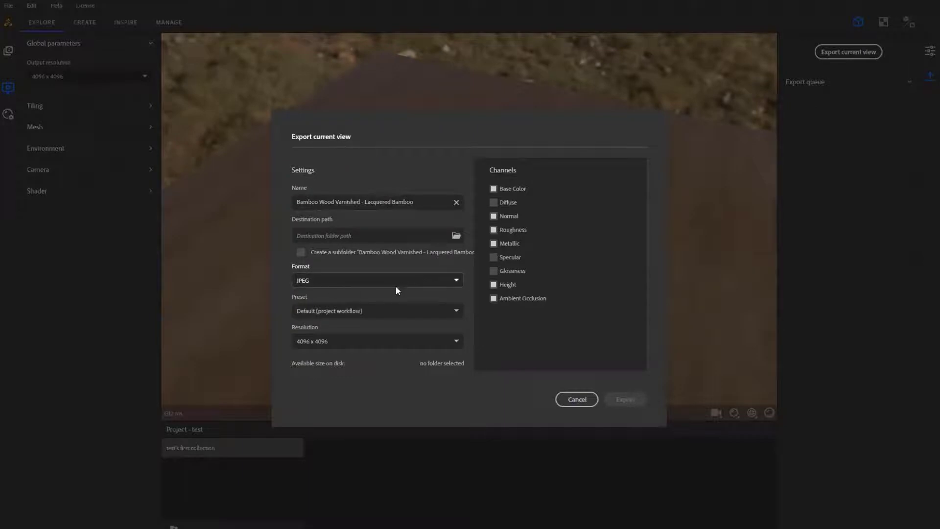
pyautogui.click(361, 286)
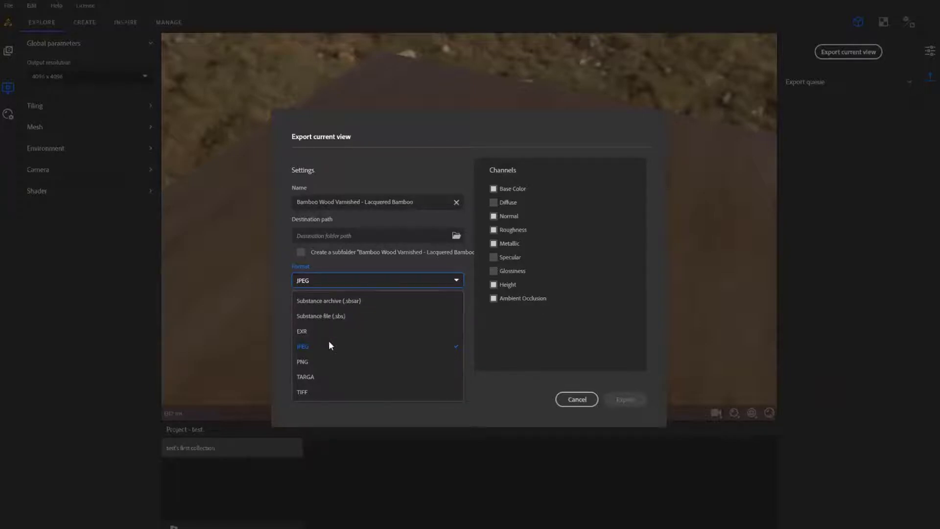
pyautogui.click(315, 346)
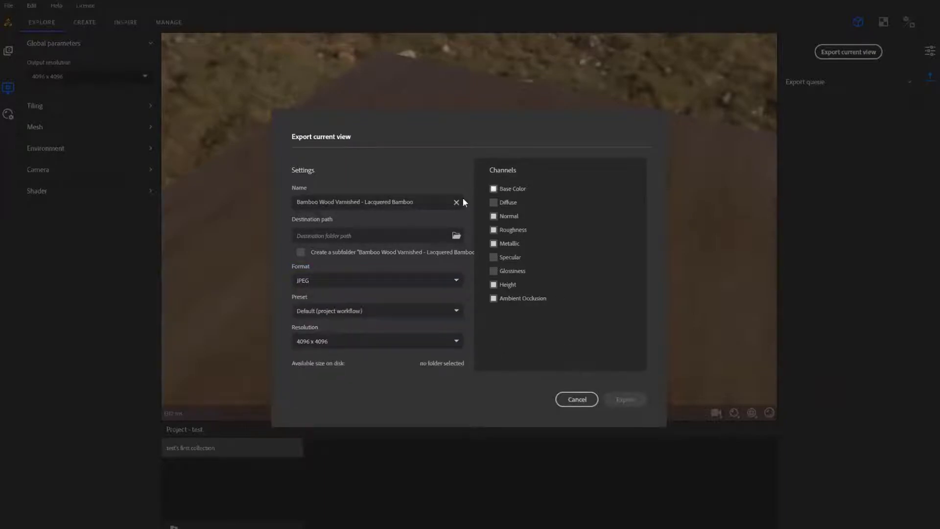
pyautogui.click(457, 237)
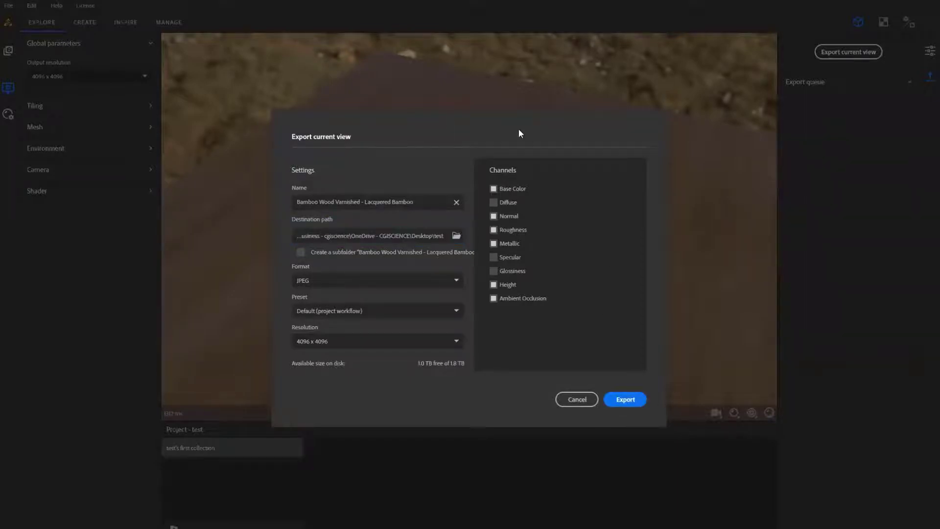
pyautogui.click(611, 402)
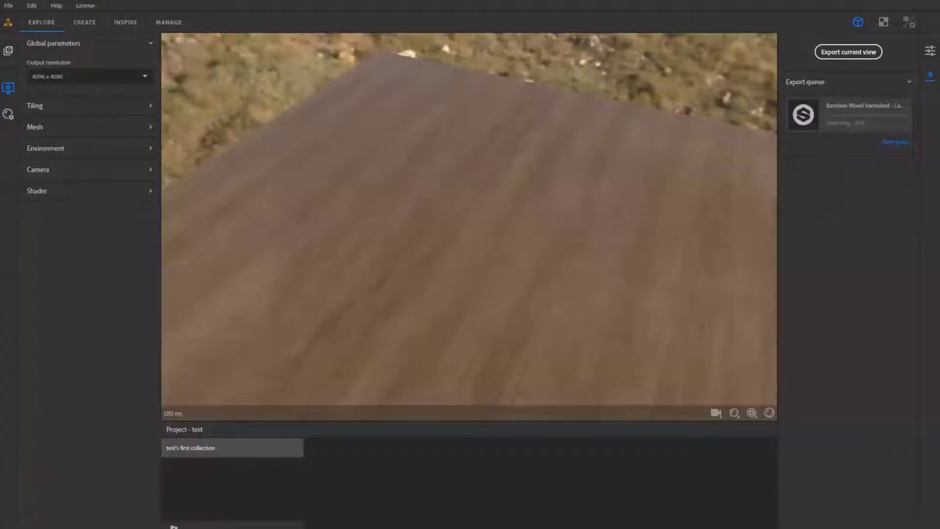
# - Switch to File Explorer and view the exported texture maps in the Desktop test folder
pyautogui.hotkey('alt', 'Tab')
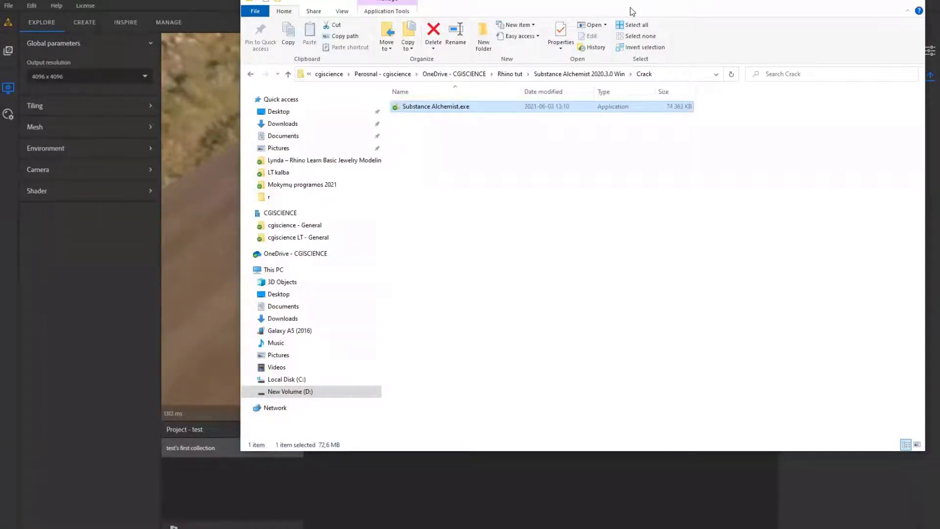
pyautogui.hotkey('alt', 'Tab')
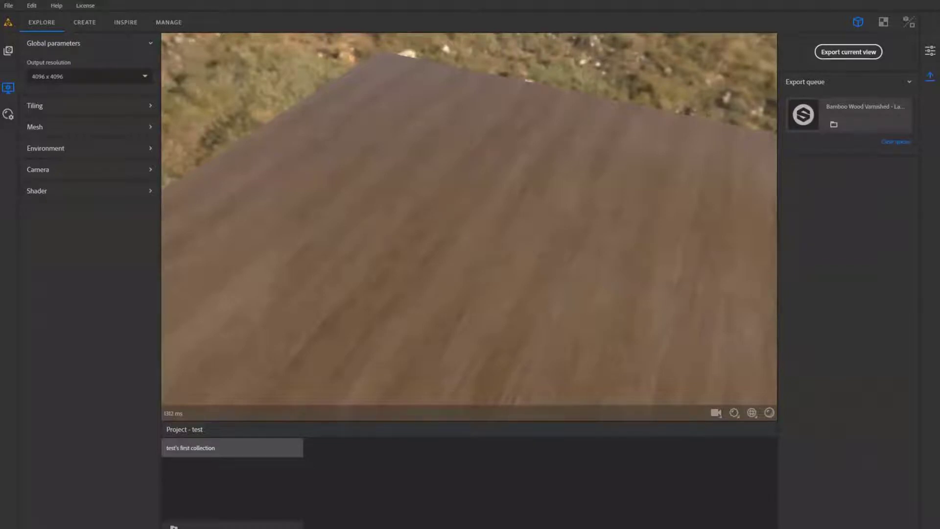
pyautogui.hotkey('alt', 'Tab')
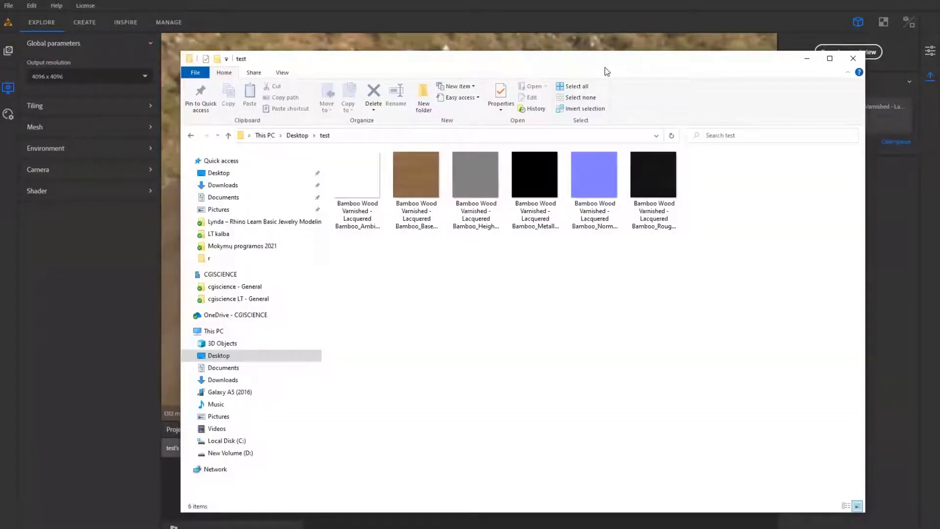
# - View the exported Base Color map of the lacquered bamboo from the test folder at full size, and close it
pyautogui.moveTo(607, 72); pyautogui.dragTo(576, 134)
pyautogui.click(335, 259)
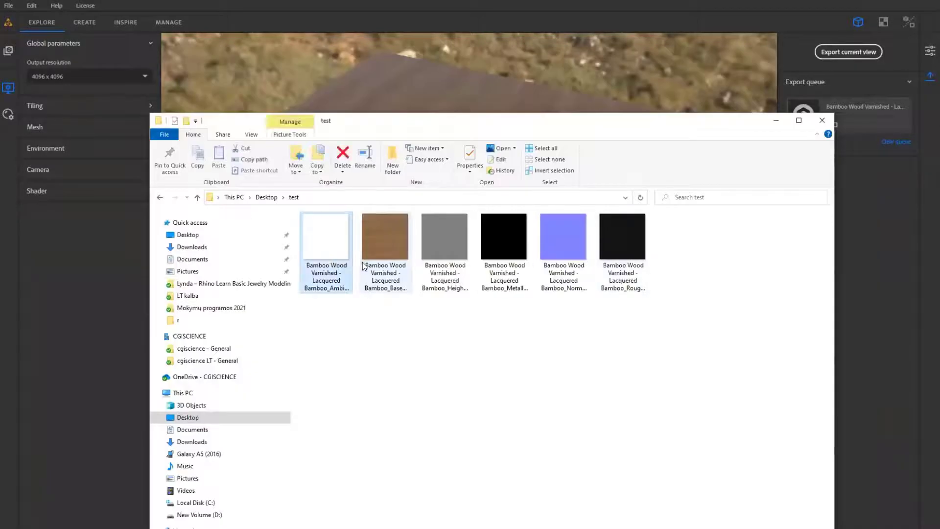
pyautogui.click(366, 263)
pyautogui.doubleClick(393, 244)
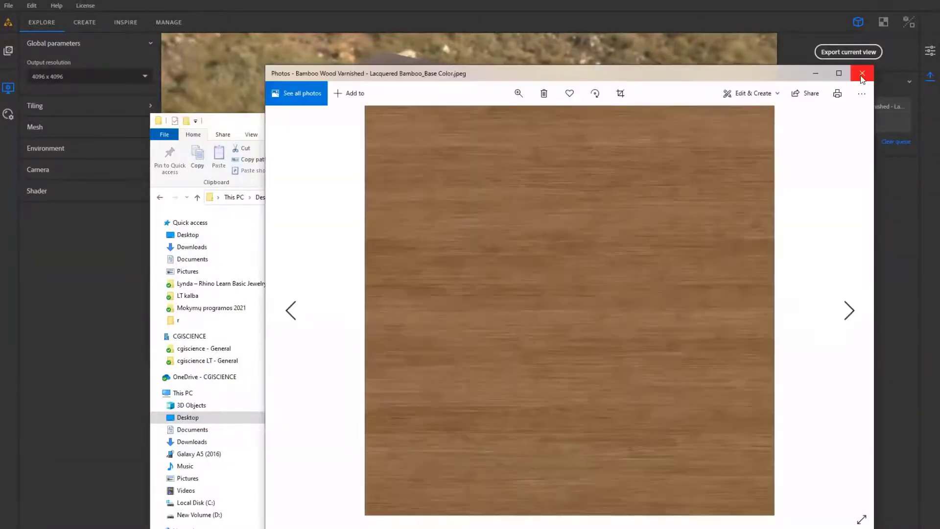
pyautogui.click(862, 76)
# - Check the Base Color map's pixel dimensions in its file properties and close the test folder window
pyautogui.rightClick(400, 225)
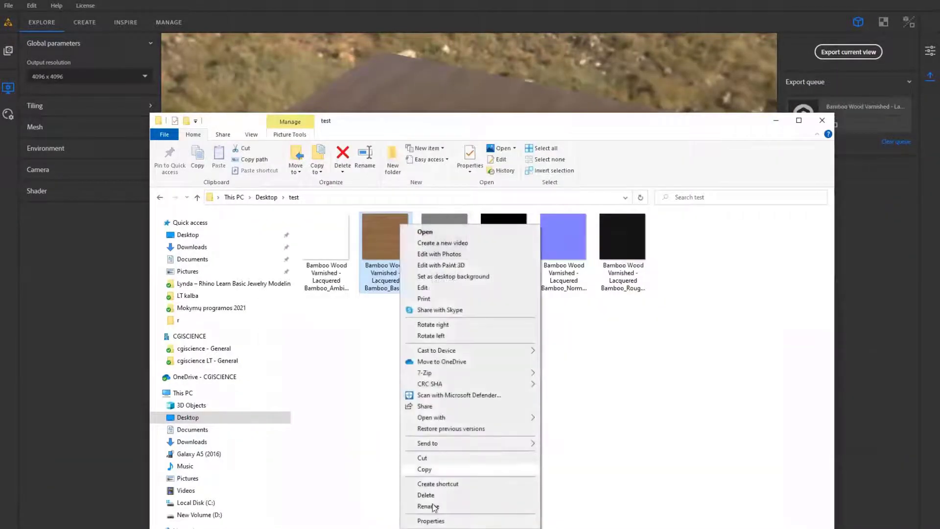
pyautogui.click(442, 519)
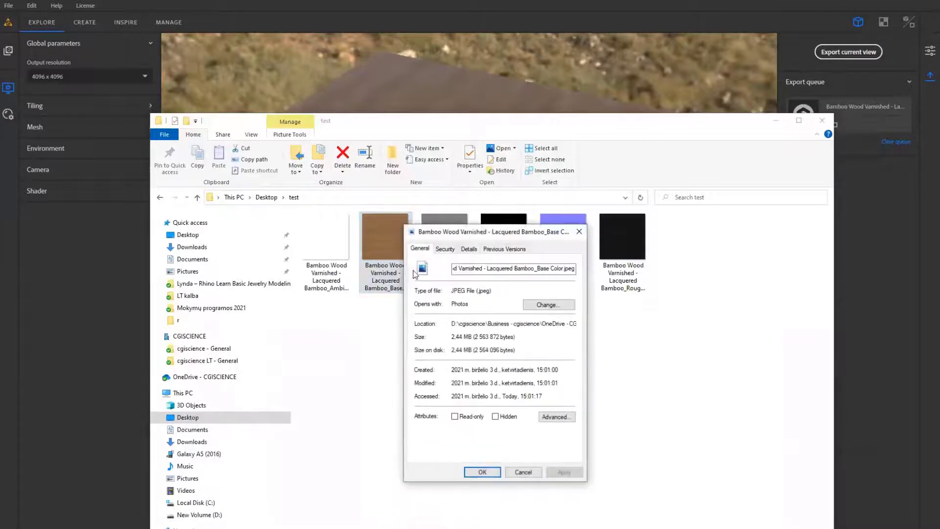
pyautogui.click(469, 249)
pyautogui.click(498, 415)
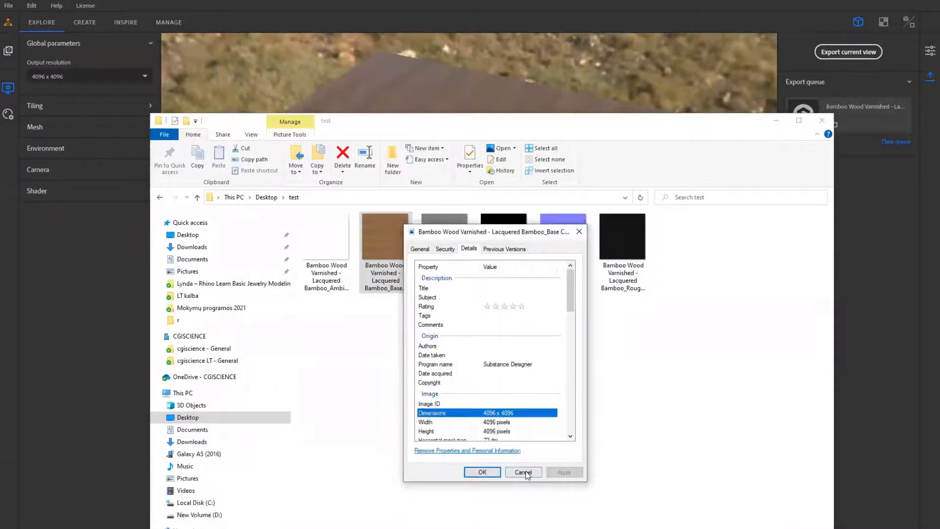
pyautogui.click(523, 472)
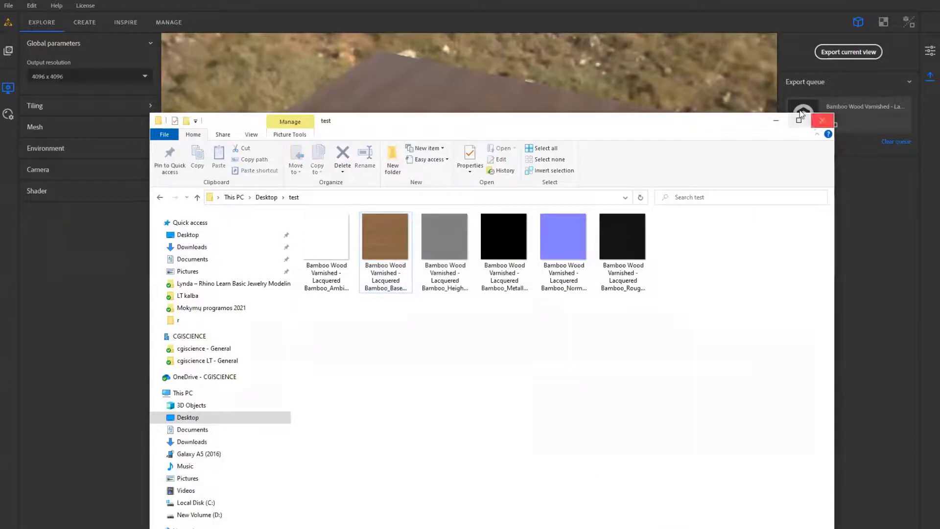
pyautogui.click(822, 120)
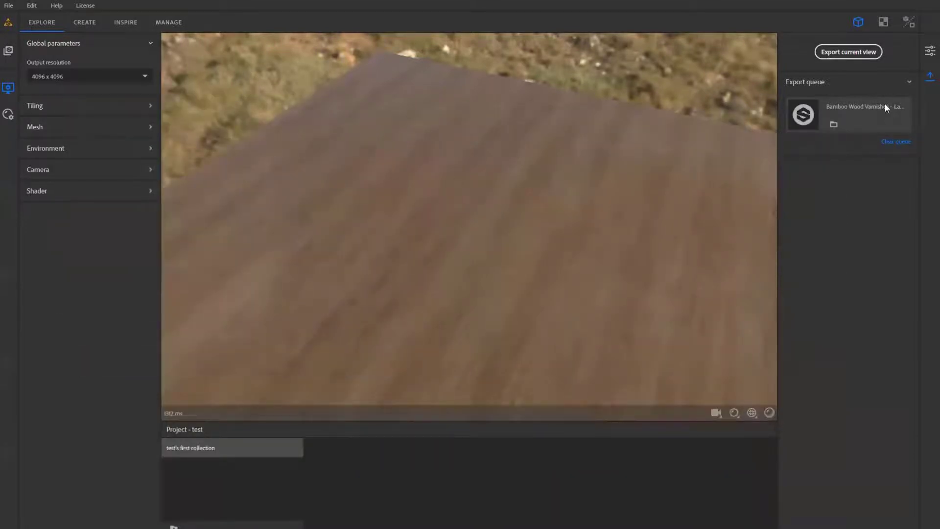
# - Preview the Wood Oak starter material and two other base materials on the plane, examining their surfaces up close
pyautogui.moveTo(612, 164); pyautogui.dragTo(484, 181)
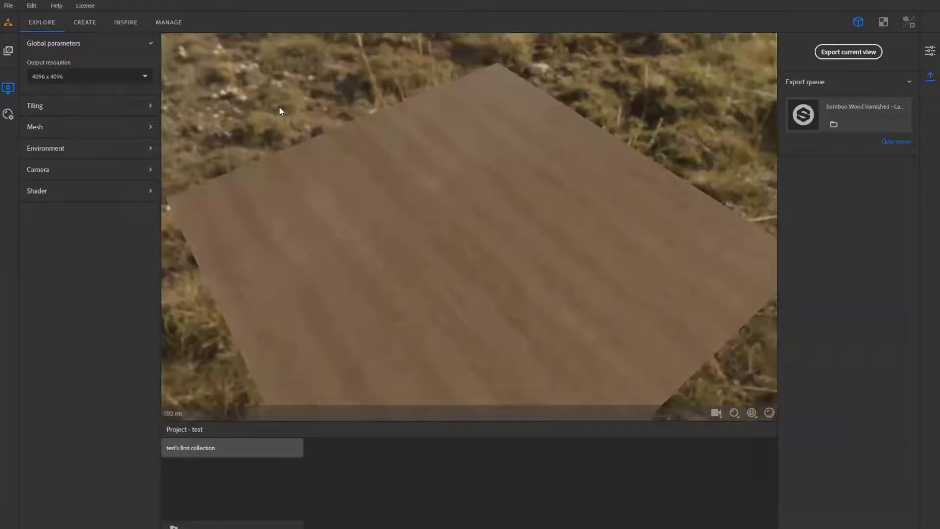
pyautogui.moveTo(309, 142); pyautogui.dragTo(380, 187)
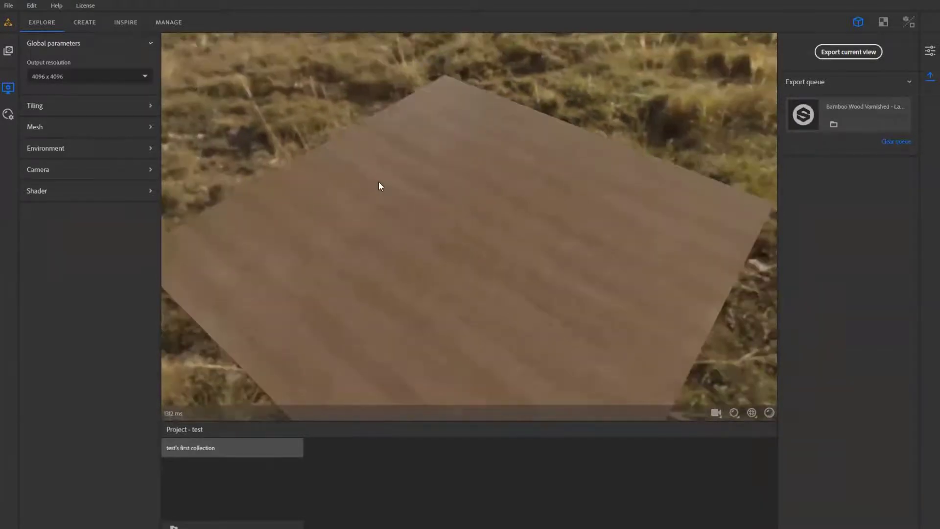
pyautogui.click(9, 50)
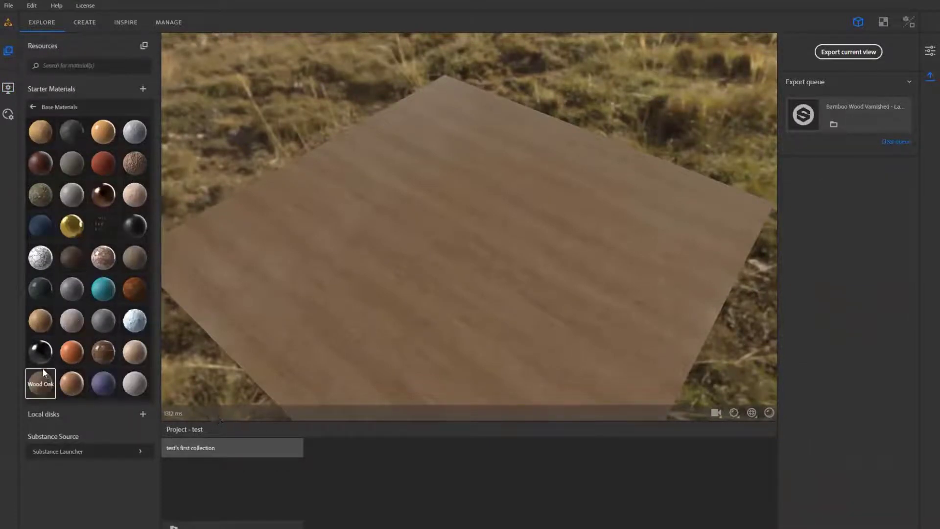
pyautogui.click(38, 387)
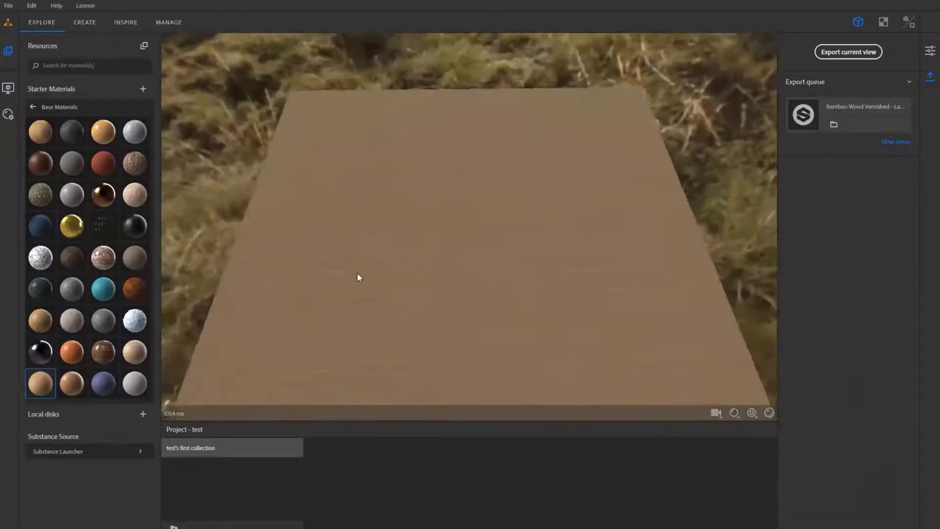
pyautogui.click(38, 286)
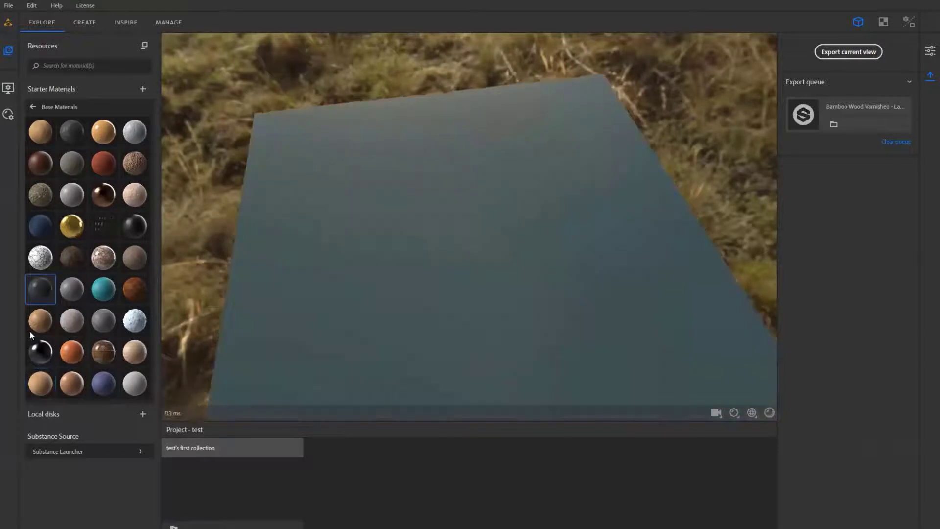
pyautogui.click(35, 324)
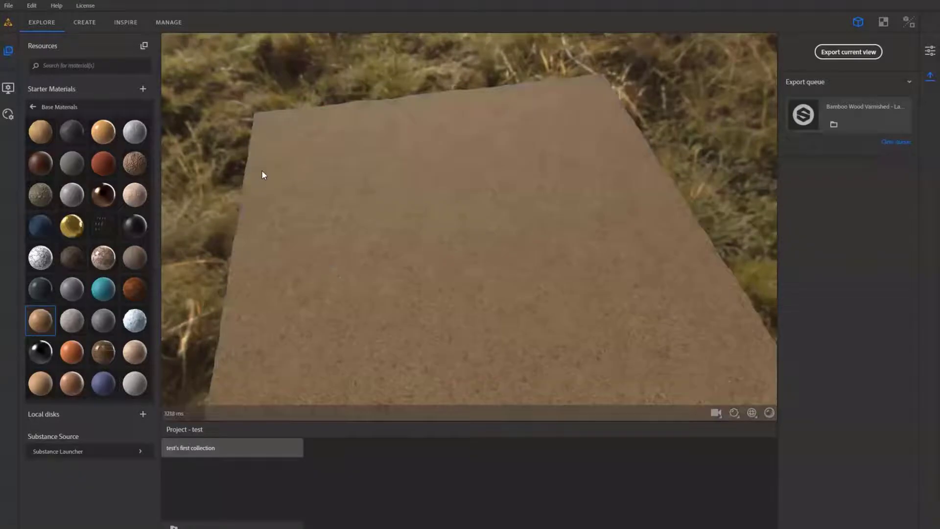
pyautogui.moveTo(262, 169); pyautogui.dragTo(327, 289)
pyautogui.scroll(5, 327, 287)
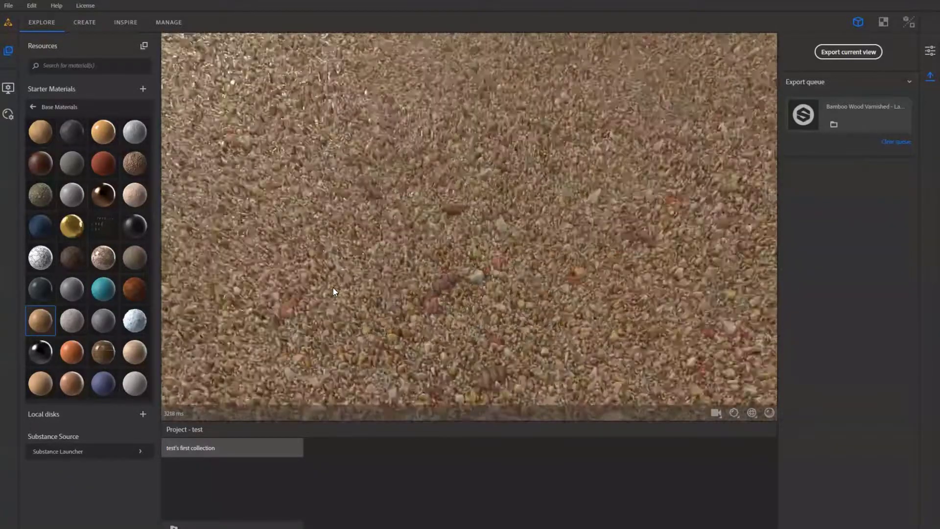
pyautogui.scroll(-4, 333, 287)
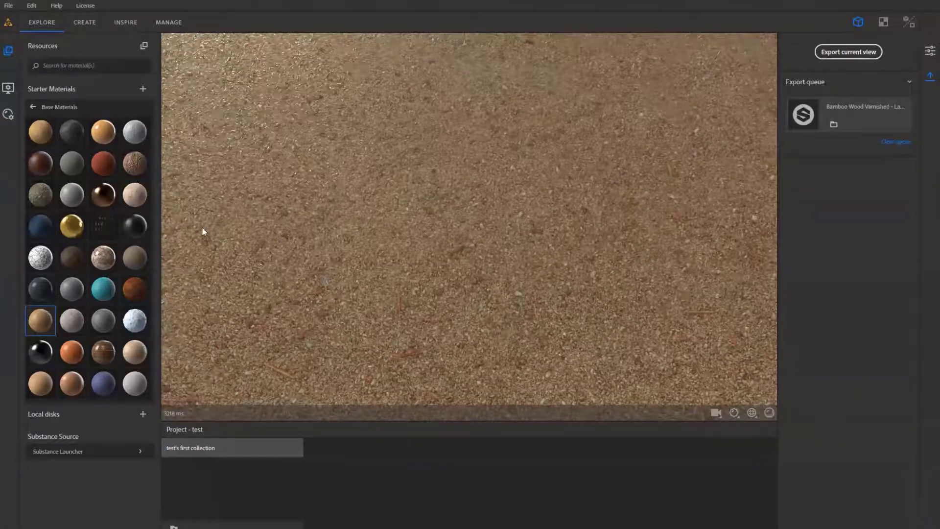
# - Preview the Concrete Smooth starter material on the plane
pyautogui.click(68, 197)
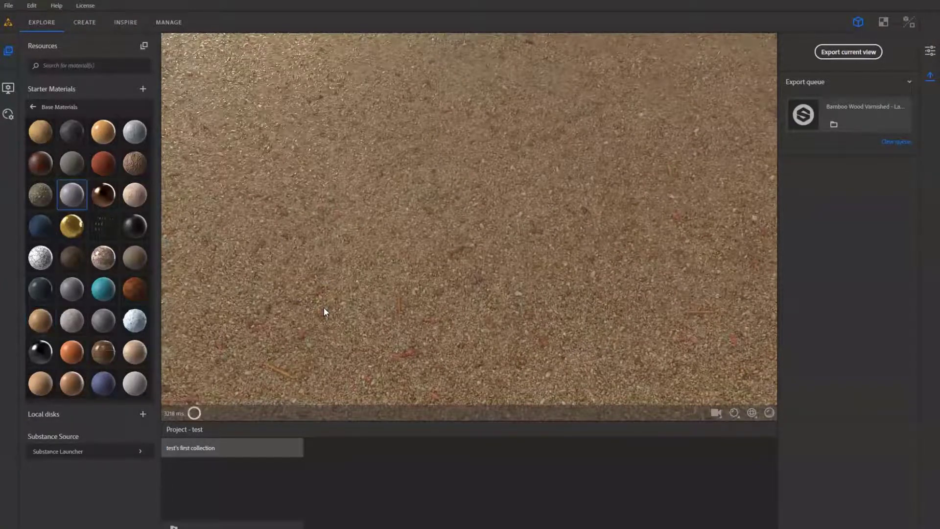
pyautogui.scroll(-5, 348, 245)
pyautogui.scroll(5, 386, 224)
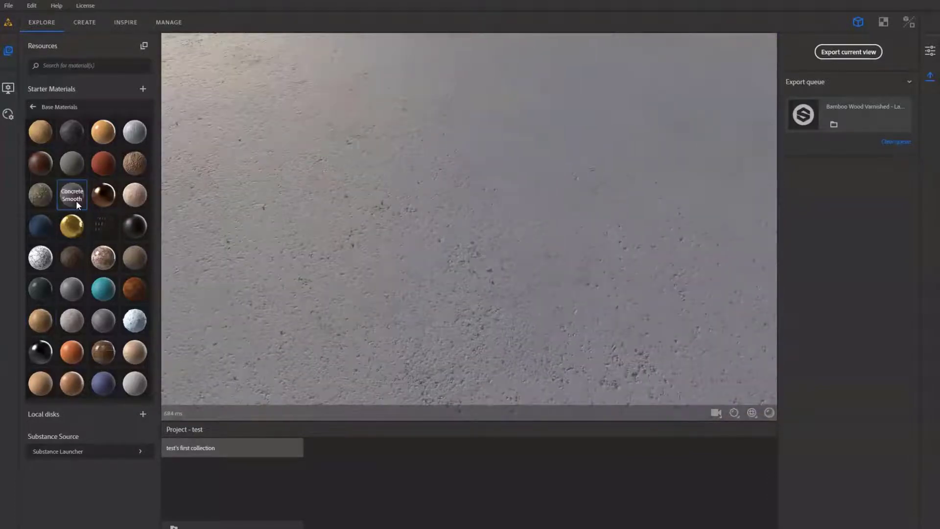
# - Add Concrete Smooth as the base layer in the Create workspace and inspect its surface and reflections from low angles
pyautogui.click(86, 22)
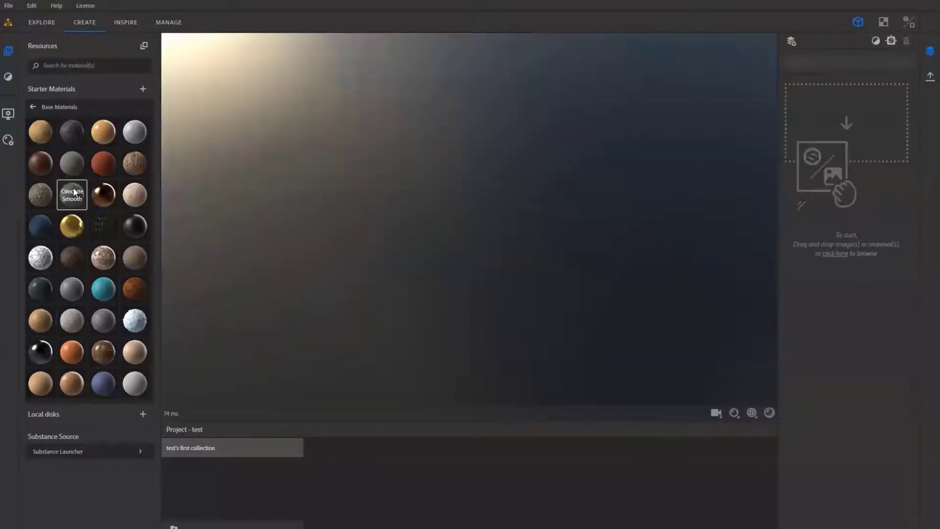
pyautogui.moveTo(74, 192); pyautogui.dragTo(812, 167)
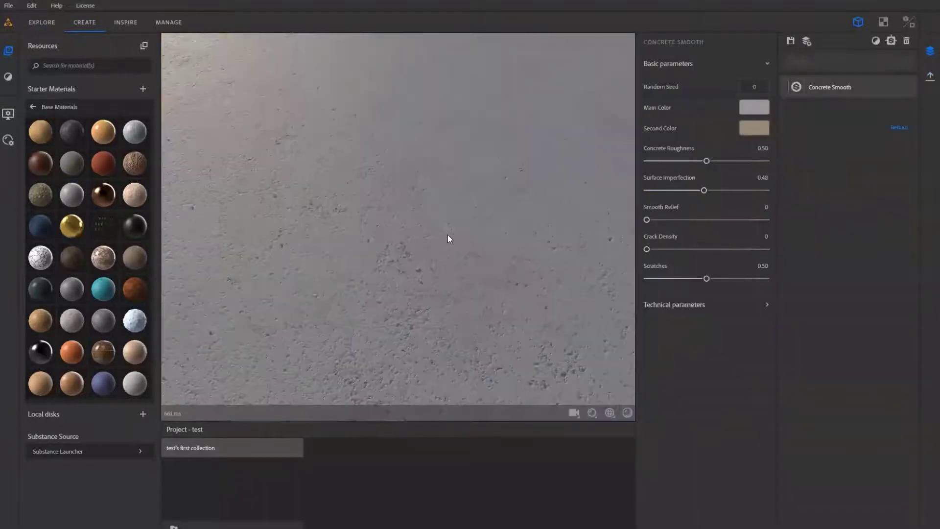
pyautogui.scroll(-2, 447, 234)
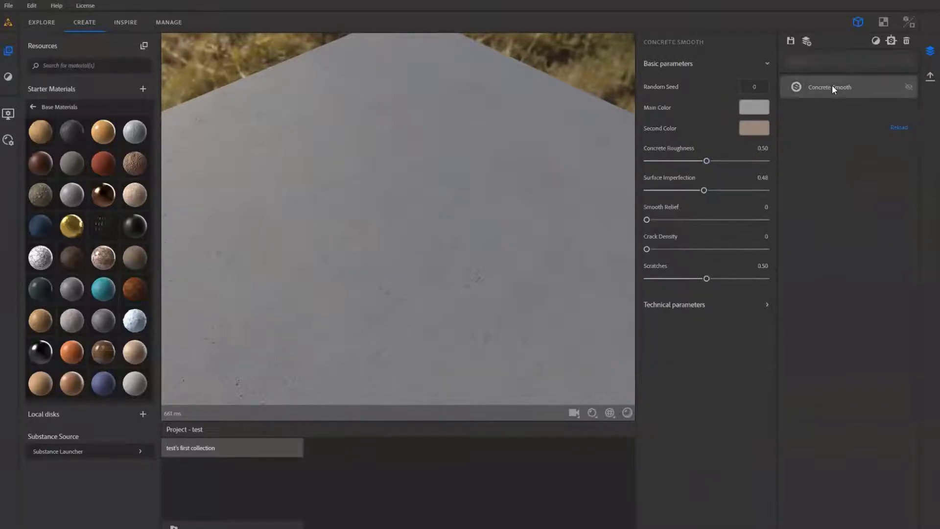
pyautogui.moveTo(349, 222); pyautogui.dragTo(367, 139)
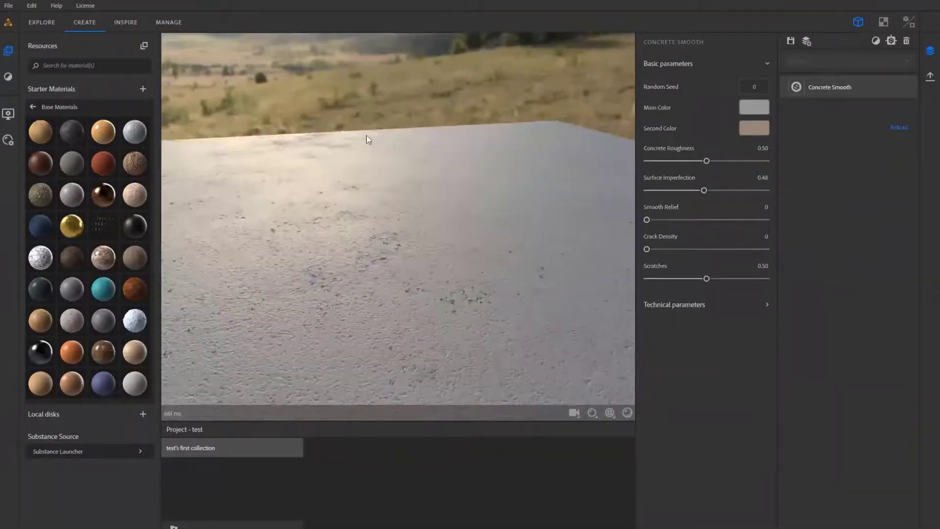
pyautogui.moveTo(352, 257); pyautogui.dragTo(454, 78)
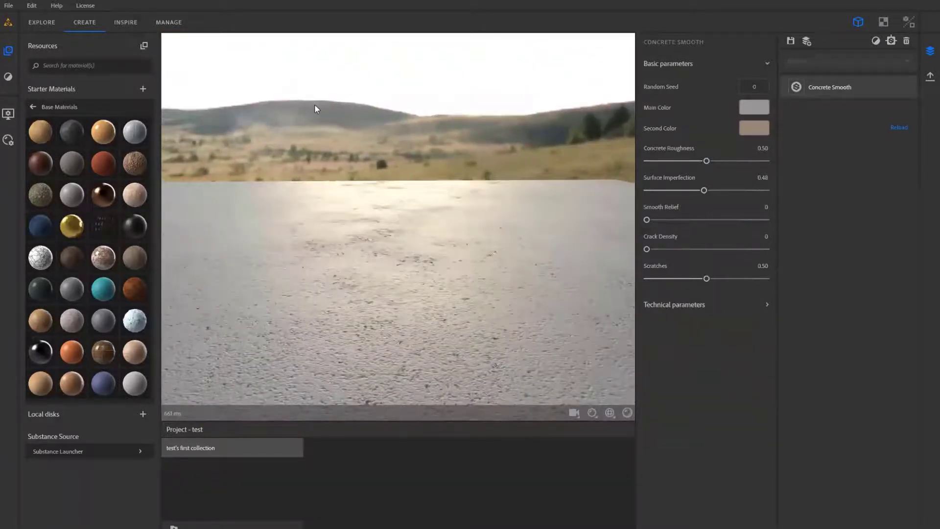
pyautogui.moveTo(338, 106); pyautogui.dragTo(243, 124)
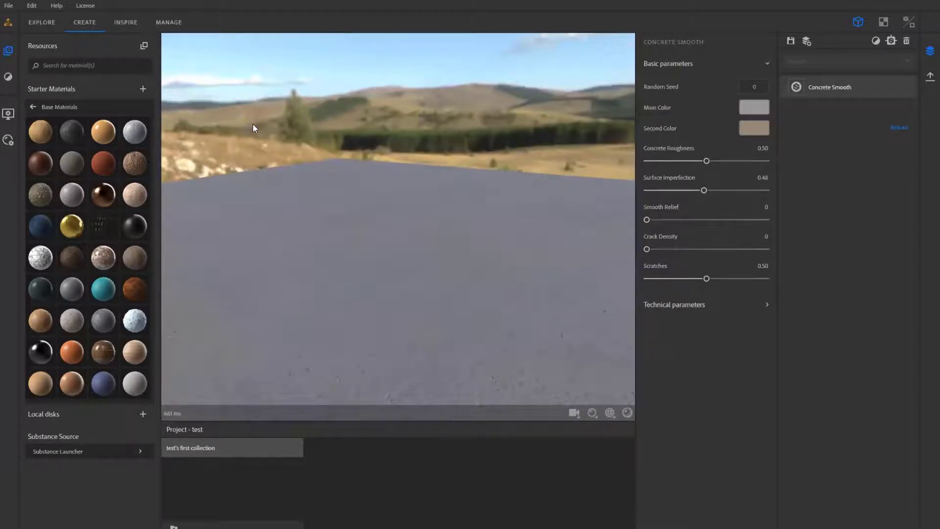
# - Set the viewer's lighting environment to Mondarrain
pyautogui.click(9, 114)
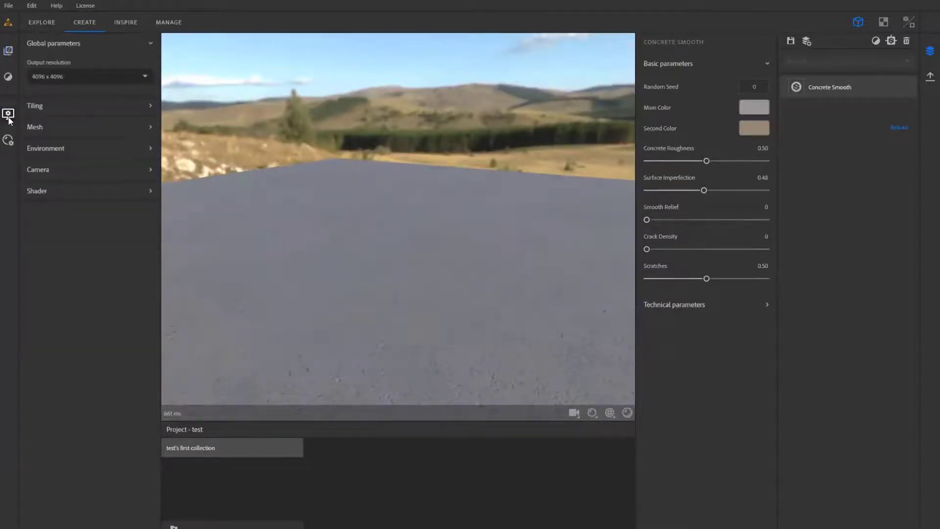
pyautogui.click(77, 149)
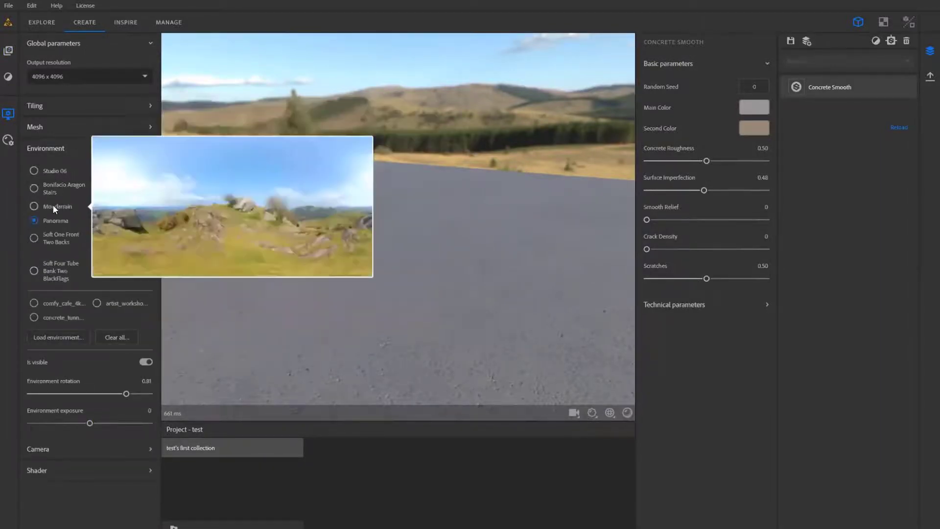
pyautogui.click(53, 206)
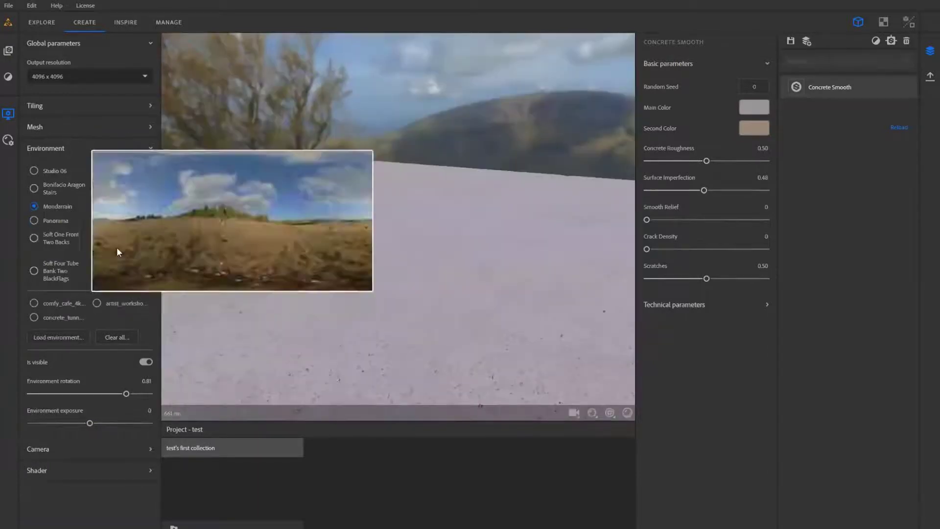
# - Switch to the HDRI Haven website, open the Parched Canal HDRI from the Nature category, and review its preview and download sizes
pyautogui.click(70, 341)
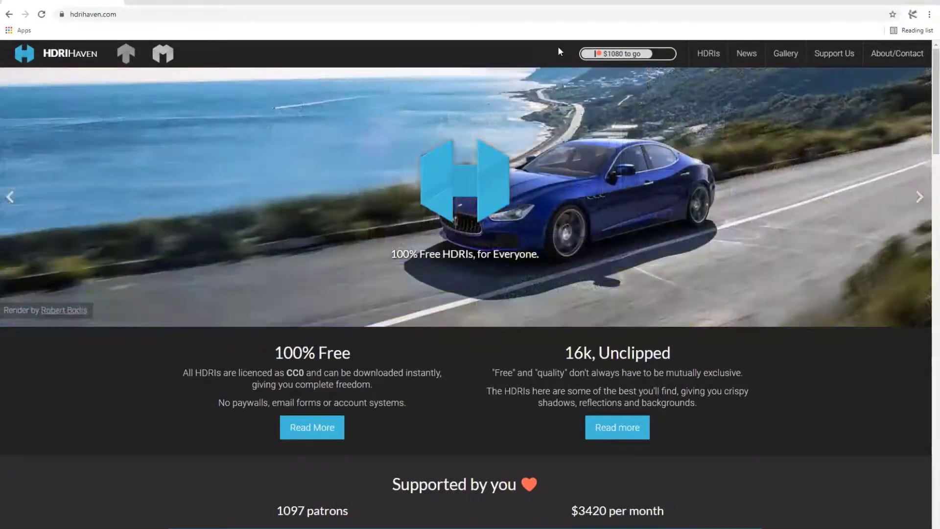
pyautogui.click(705, 55)
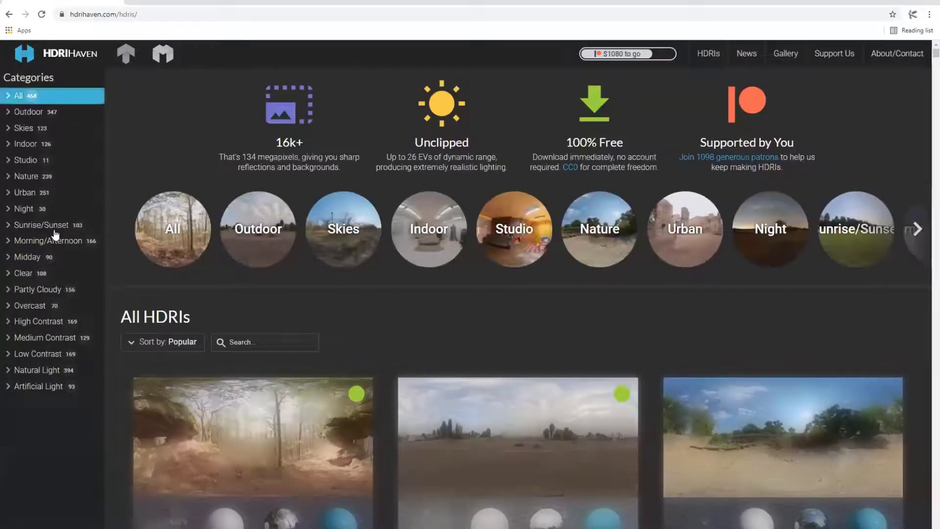
pyautogui.click(27, 176)
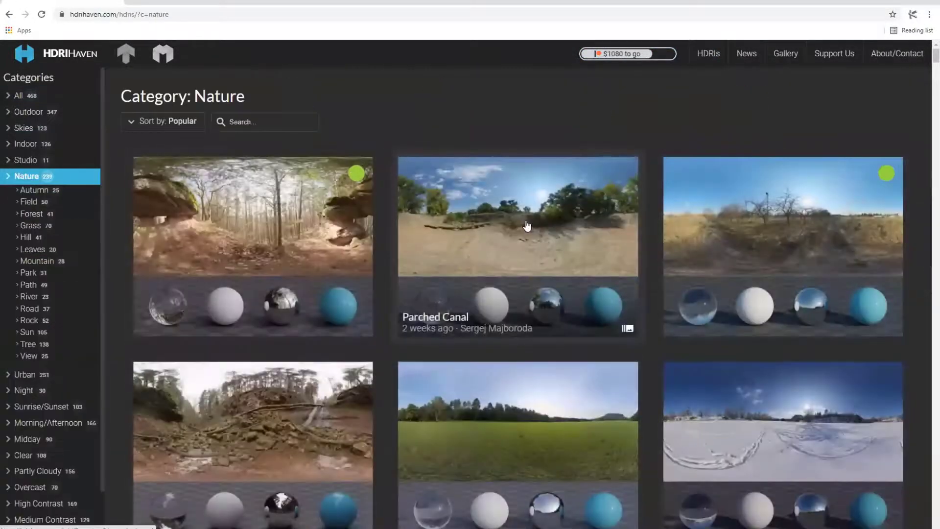
pyautogui.click(427, 218)
pyautogui.scroll(-10, 410, 255)
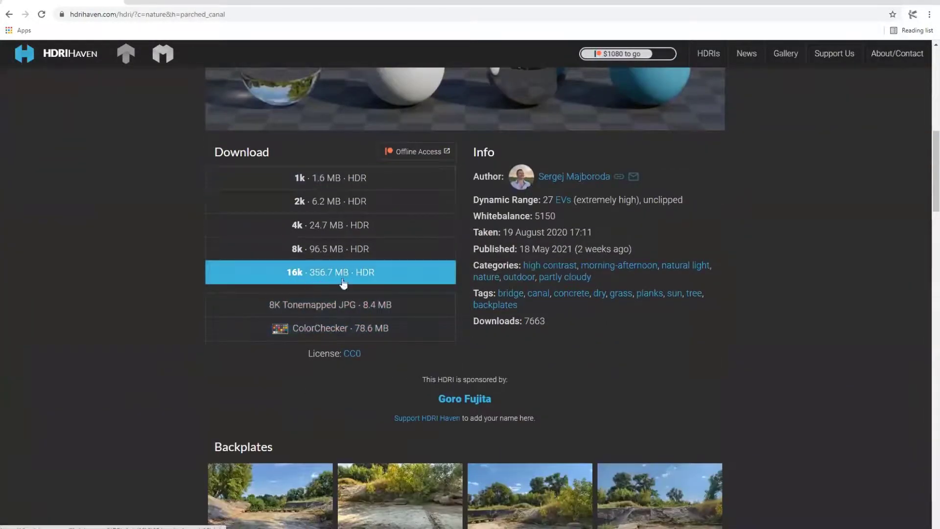
pyautogui.scroll(4, 304, 392)
pyautogui.scroll(6, 304, 392)
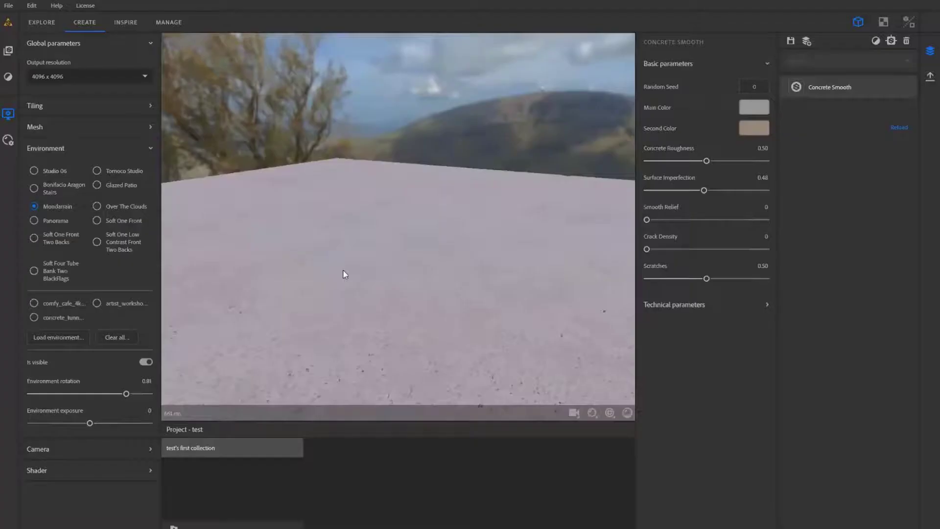
# - Switch back to Substance Alchemist, compare the concrete under Soft One Front Two Backs and Mondarrain, and set the environment to Glazed Patio
pyautogui.moveTo(345, 274); pyautogui.dragTo(354, 300)
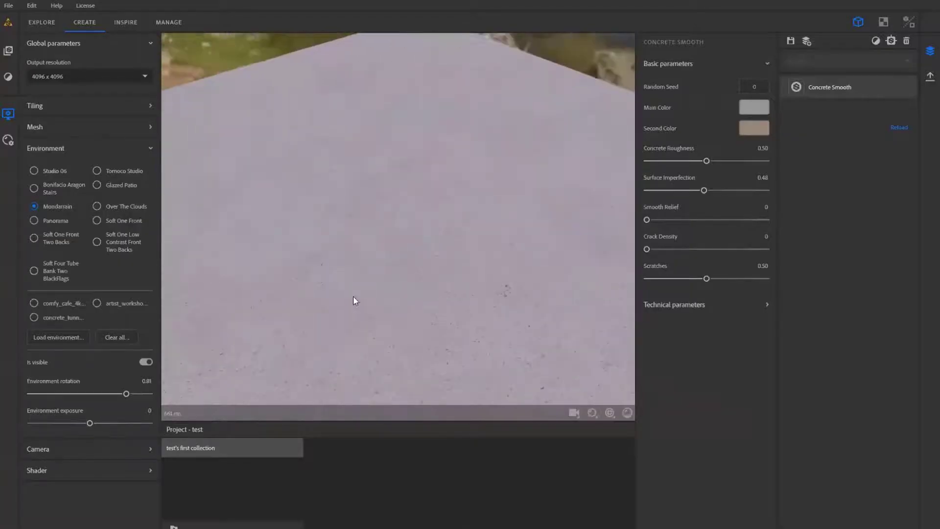
pyautogui.moveTo(57, 318)
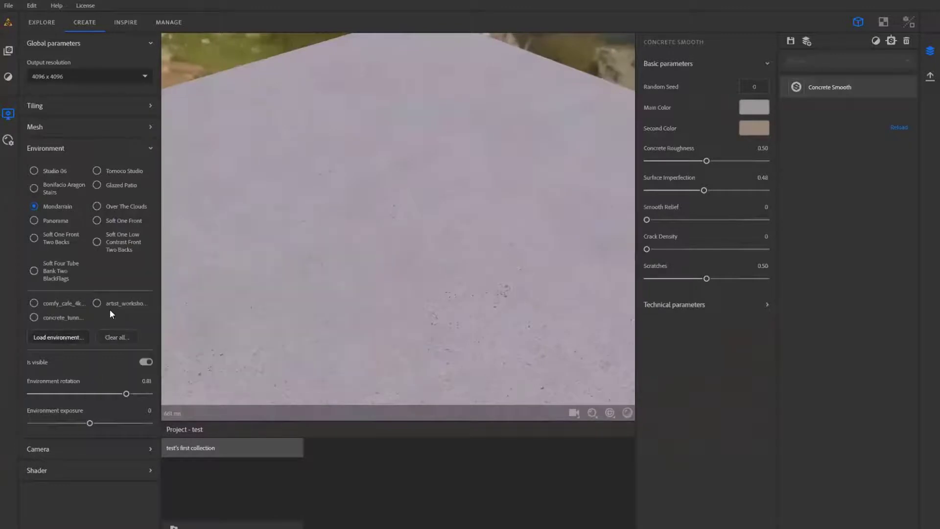
pyautogui.click(35, 238)
pyautogui.moveTo(329, 240); pyautogui.dragTo(339, 208)
pyautogui.click(52, 205)
pyautogui.moveTo(227, 228); pyautogui.dragTo(250, 237)
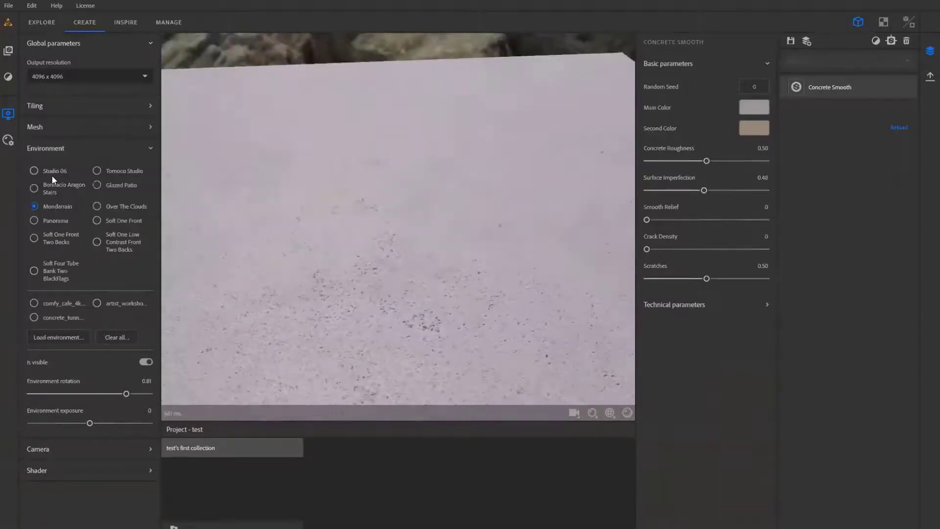
pyautogui.click(112, 185)
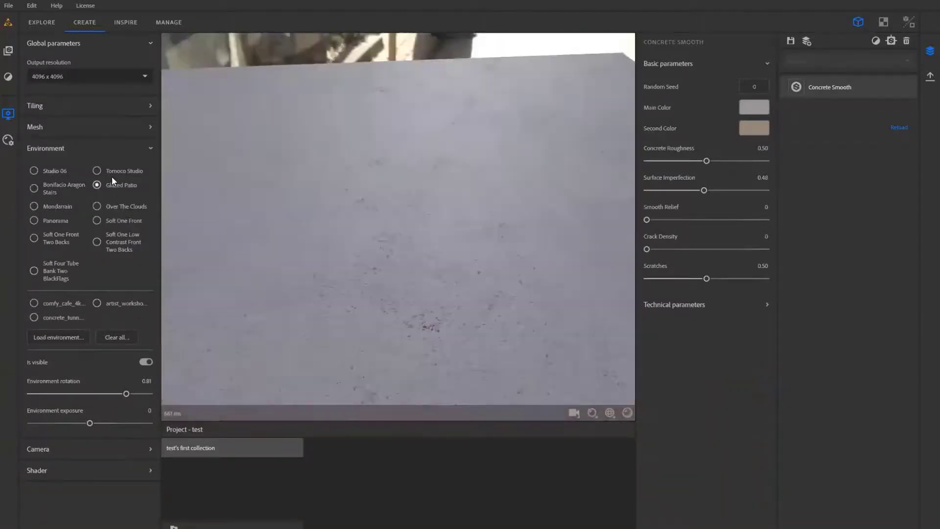
# - Set the viewer's environment to Tomoco Studio and inspect the concrete's reflections from several angles
pyautogui.click(112, 172)
pyautogui.moveTo(196, 182); pyautogui.dragTo(334, 251)
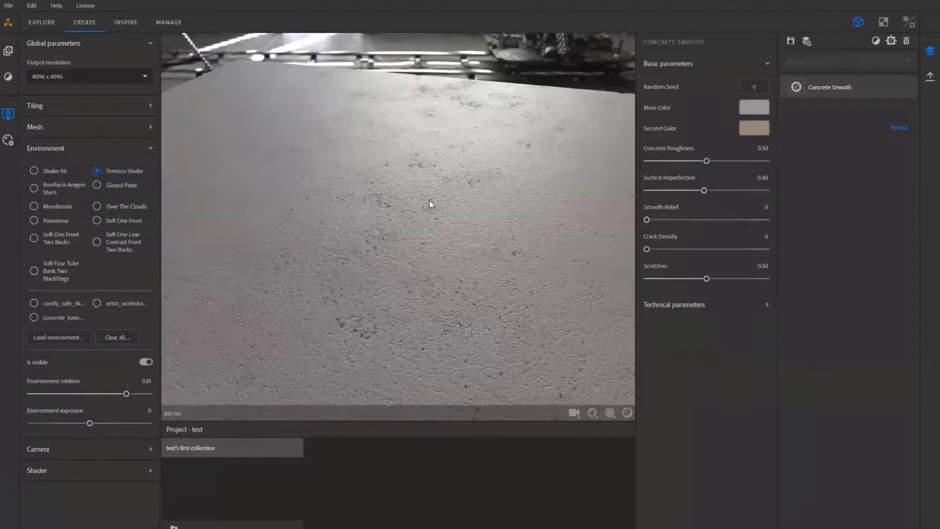
pyautogui.moveTo(430, 201); pyautogui.dragTo(456, 208)
pyautogui.moveTo(563, 205)
pyautogui.mouseDown()
pyautogui.moveTo(516, 202)
pyautogui.moveTo(431, 224)
pyautogui.moveTo(549, 201)
pyautogui.mouseUp()
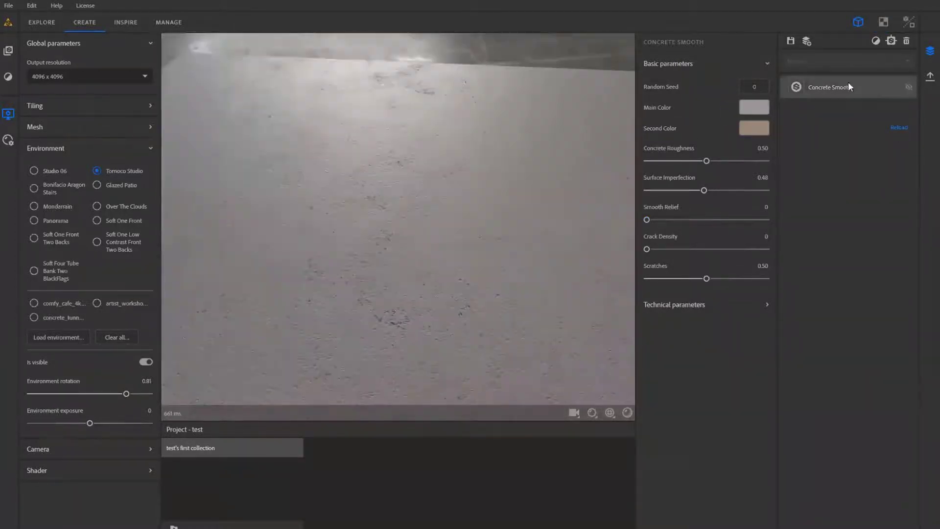
# - Add a Cracks filter layer above Concrete Smooth and keep it selected for editing
pyautogui.click(881, 40)
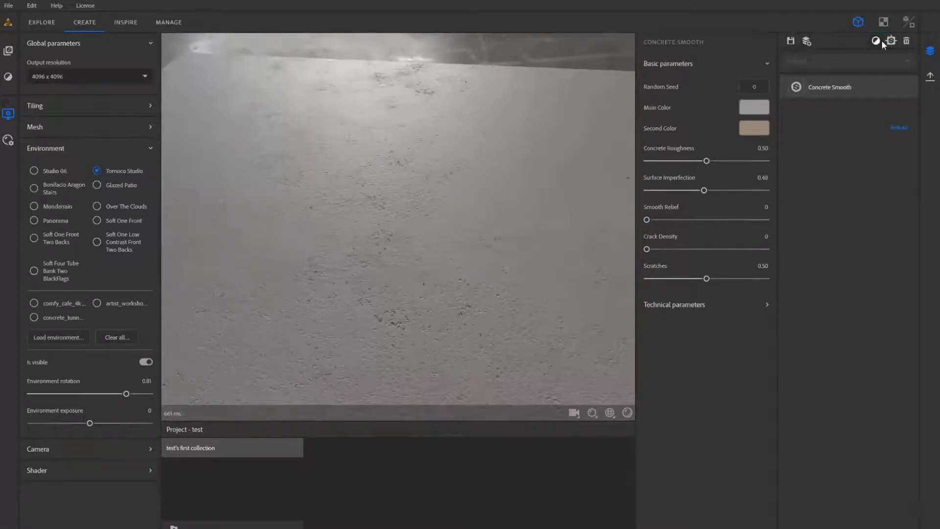
pyautogui.scroll(-5, 857, 312)
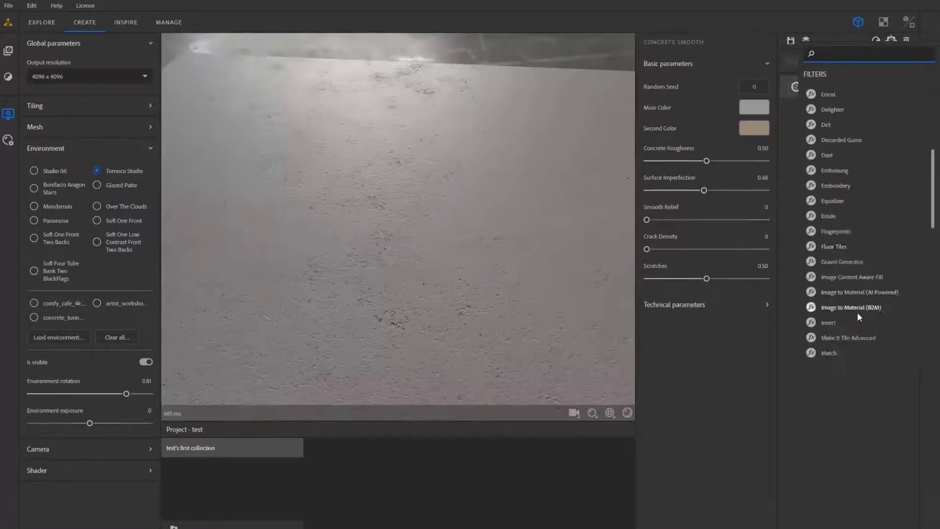
pyautogui.scroll(5, 857, 312)
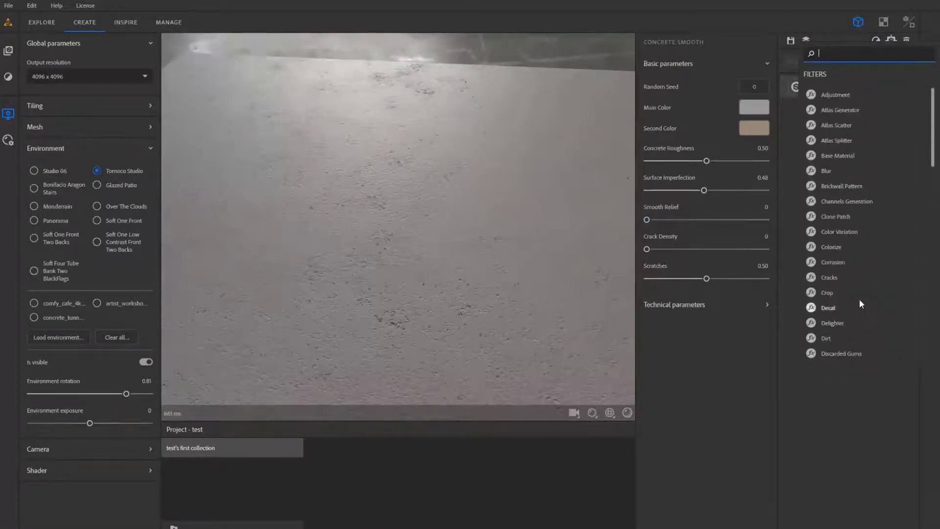
pyautogui.click(828, 278)
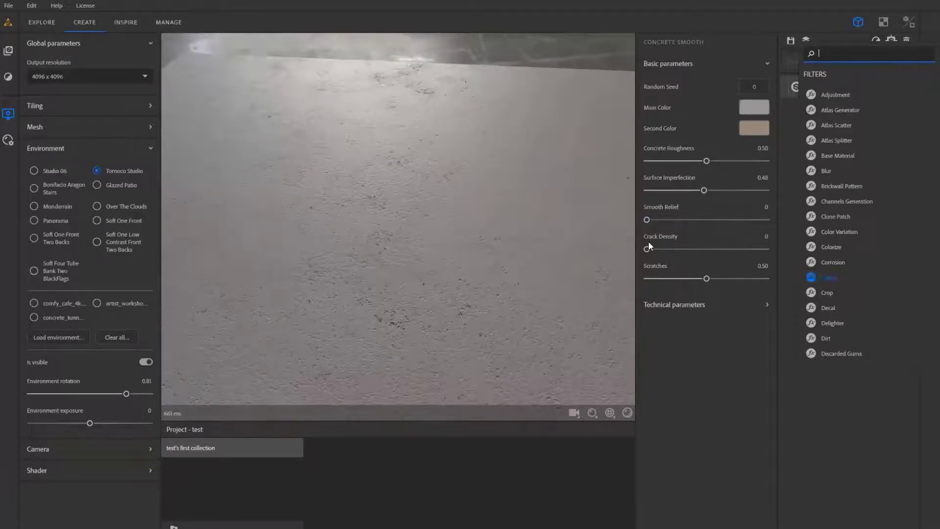
pyautogui.moveTo(476, 220); pyautogui.dragTo(465, 241)
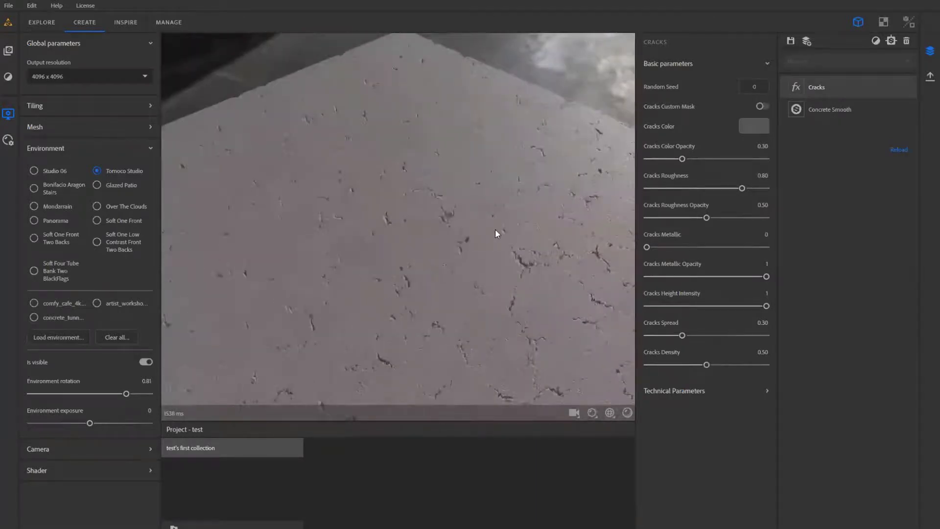
pyautogui.click(851, 93)
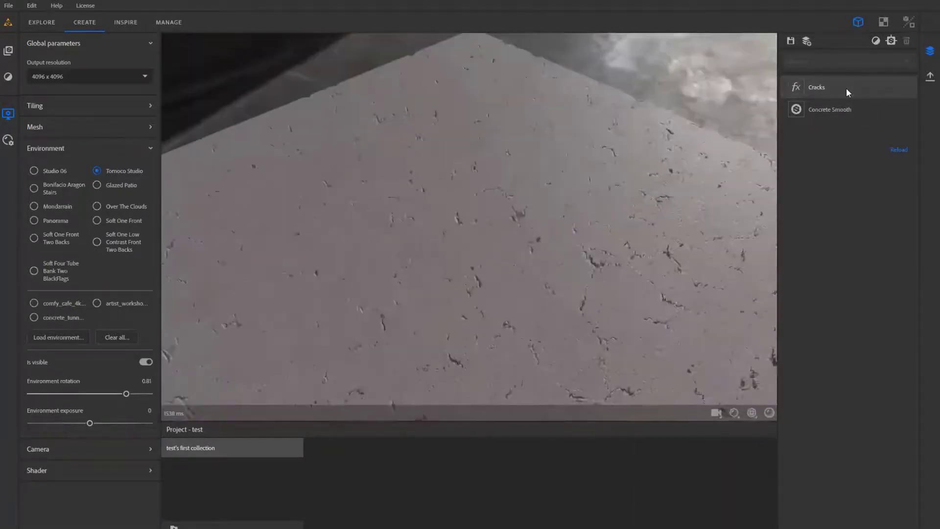
pyautogui.click(847, 92)
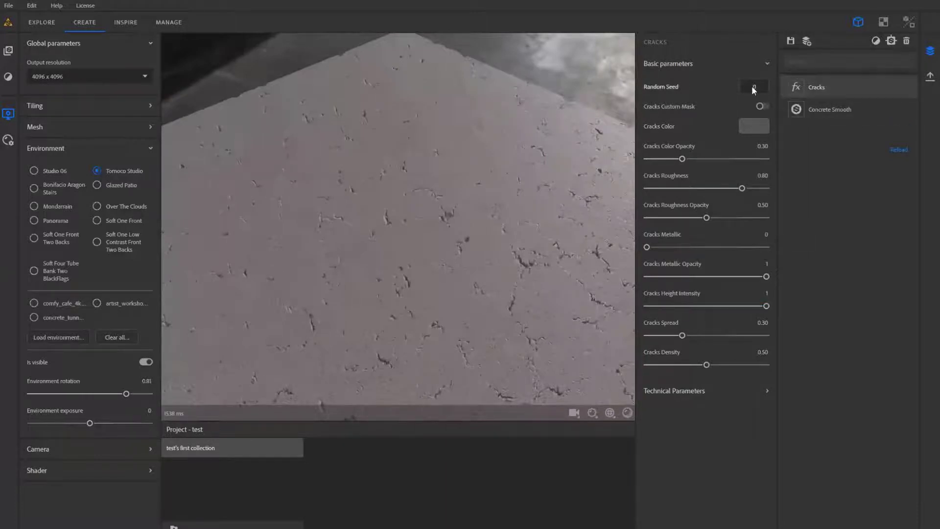
# - Set the Cracks layer's spread to 0.65 and its density to 0.13
pyautogui.moveTo(498, 309); pyautogui.dragTo(642, 415)
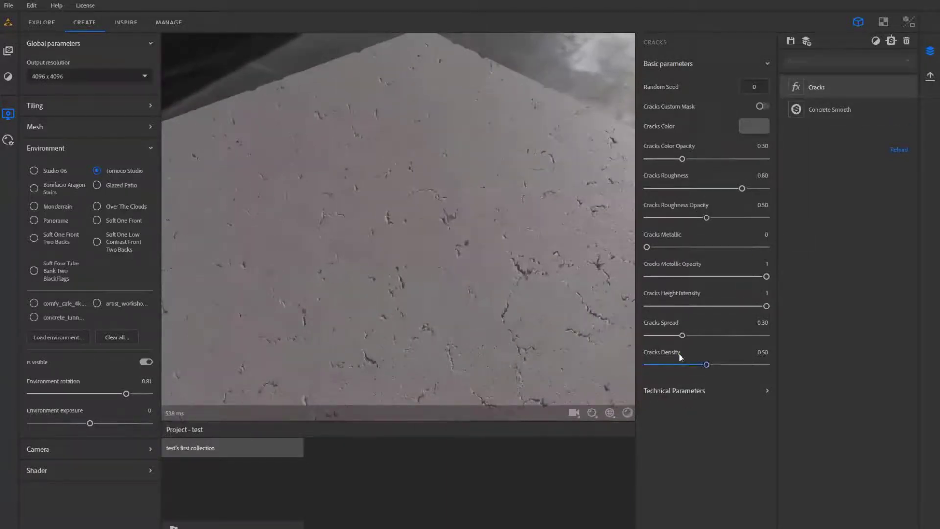
pyautogui.moveTo(674, 337); pyautogui.dragTo(665, 336)
pyautogui.moveTo(706, 364); pyautogui.dragTo(662, 362)
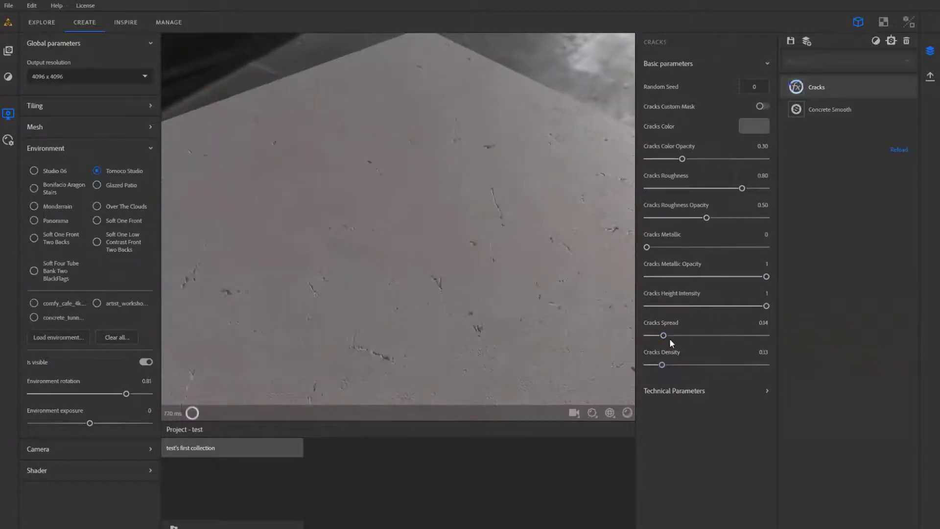
pyautogui.click(699, 336)
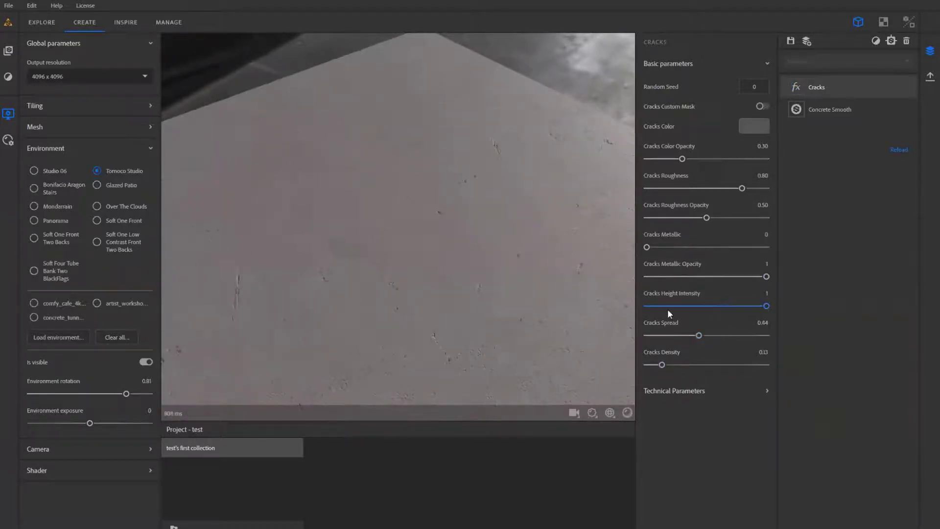
pyautogui.click(724, 336)
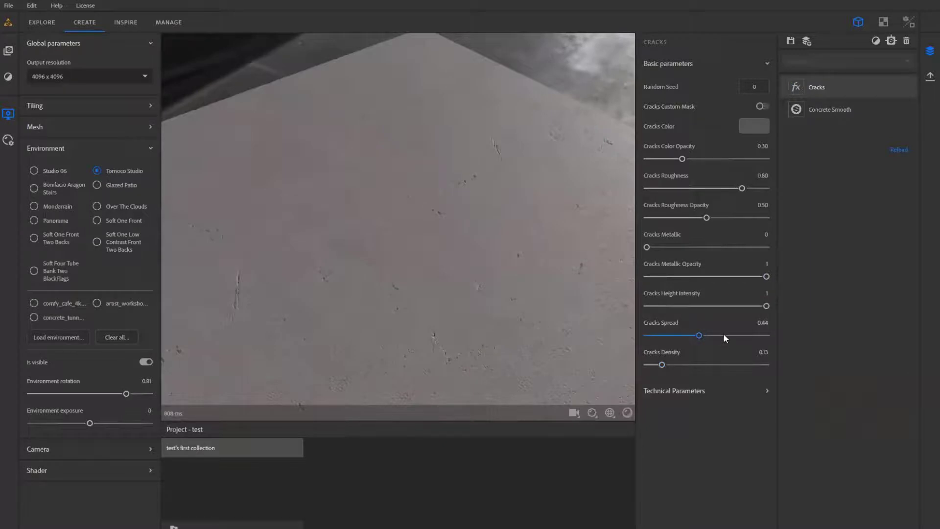
# - Set the cracks' metallic value to 0.29, color opacity to 0.13 and roughness to 0.27
pyautogui.click(681, 247)
pyautogui.moveTo(521, 310); pyautogui.dragTo(518, 332)
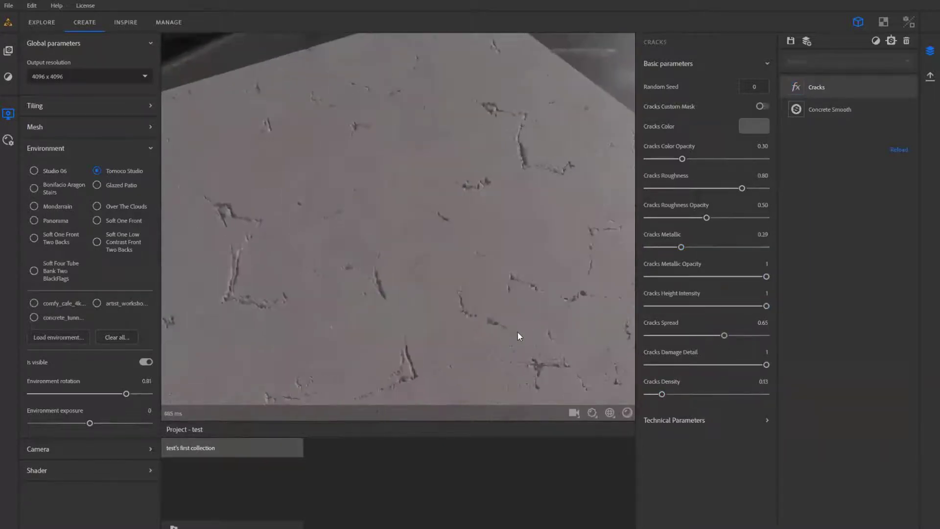
pyautogui.click(663, 159)
pyautogui.click(679, 188)
pyautogui.moveTo(470, 275)
pyautogui.mouseDown()
pyautogui.moveTo(449, 279)
pyautogui.moveTo(440, 256)
pyautogui.moveTo(512, 252)
pyautogui.moveTo(539, 264)
pyautogui.moveTo(633, 272)
pyautogui.moveTo(487, 266)
pyautogui.moveTo(544, 249)
pyautogui.moveTo(432, 256)
pyautogui.moveTo(461, 271)
pyautogui.mouseUp()
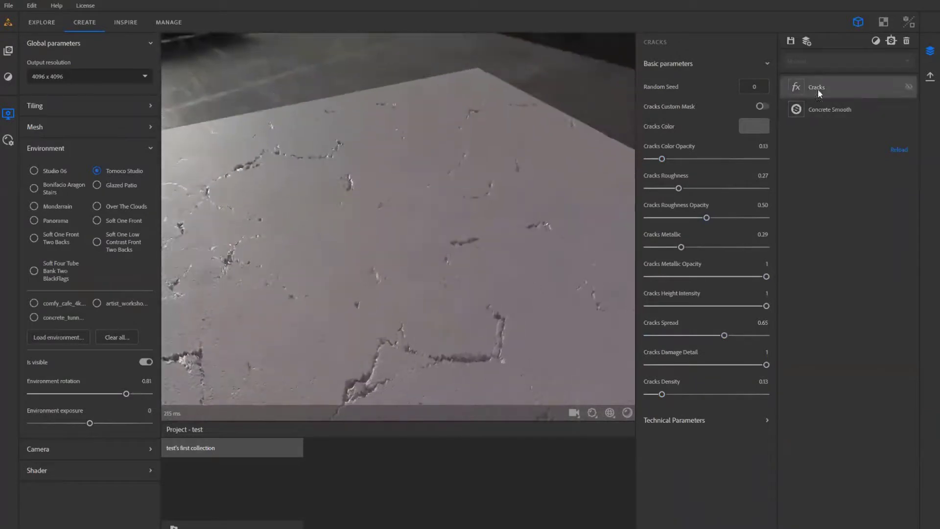
# - Reduce the Cracks height intensity to 0.24 and check the cracks' depth against the light
pyautogui.click(873, 42)
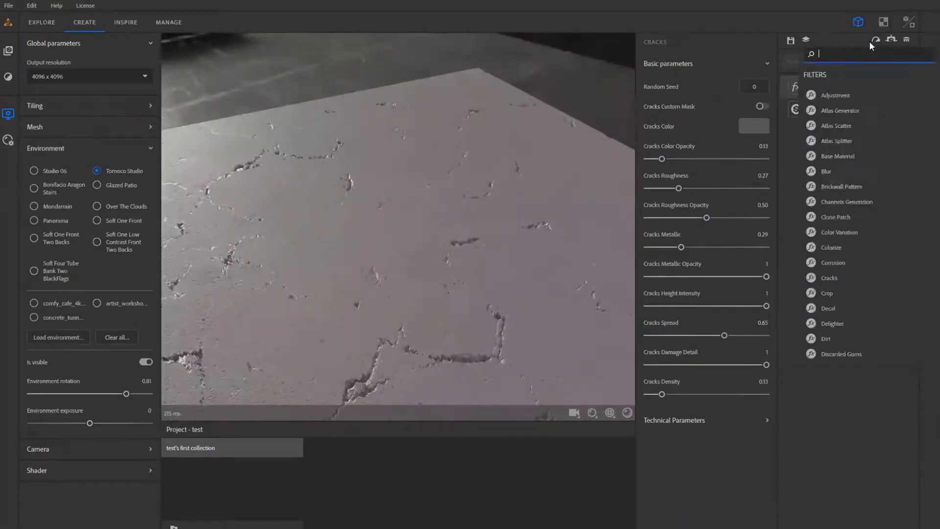
pyautogui.click(841, 44)
pyautogui.click(696, 305)
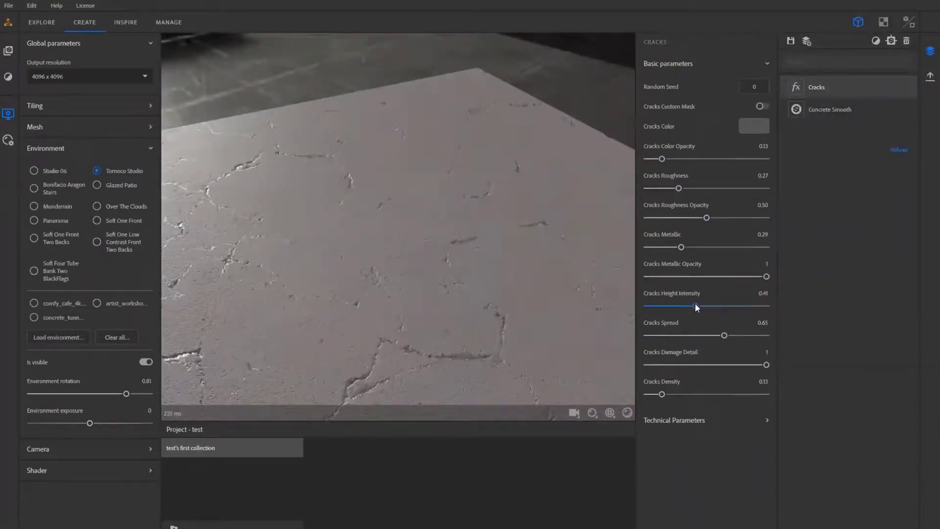
pyautogui.click(676, 306)
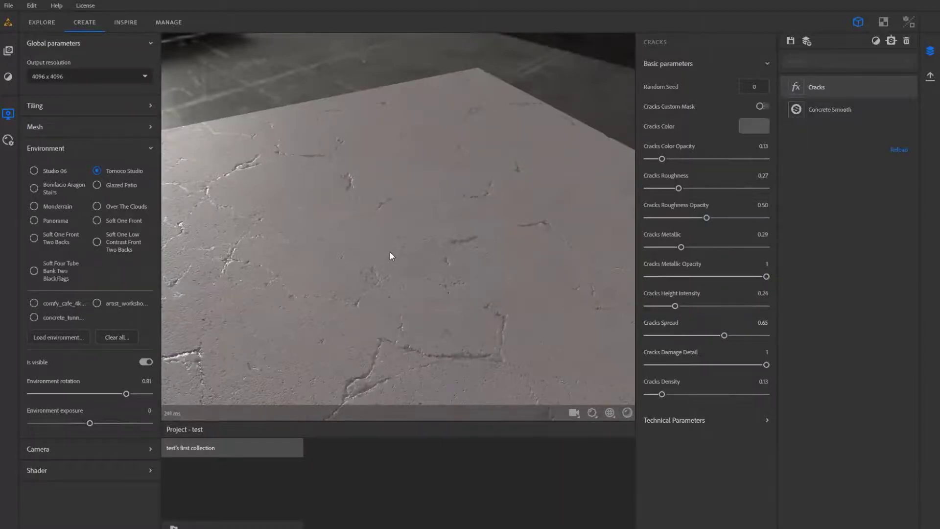
pyautogui.moveTo(390, 252); pyautogui.dragTo(573, 253)
pyautogui.scroll(-4, 441, 280)
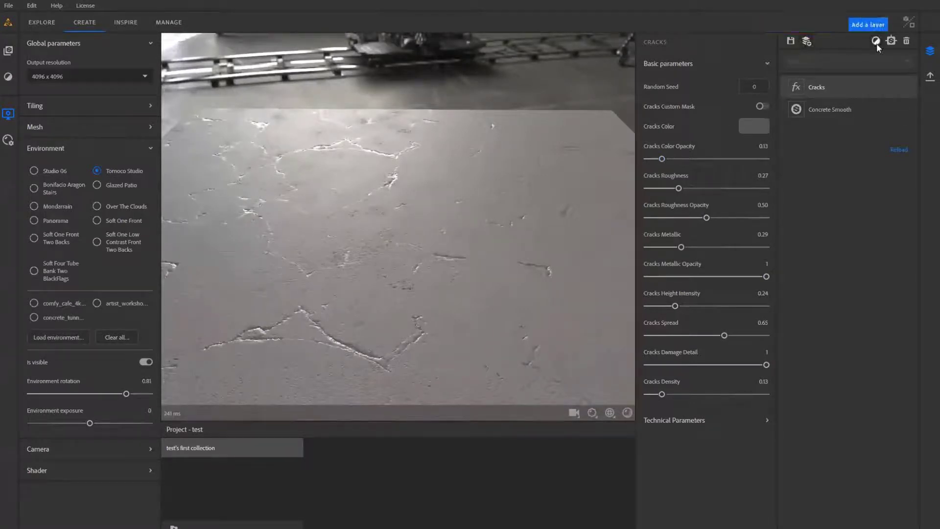
# - Find the Dirt filter and add it as a layer on top of Cracks
pyautogui.click(879, 42)
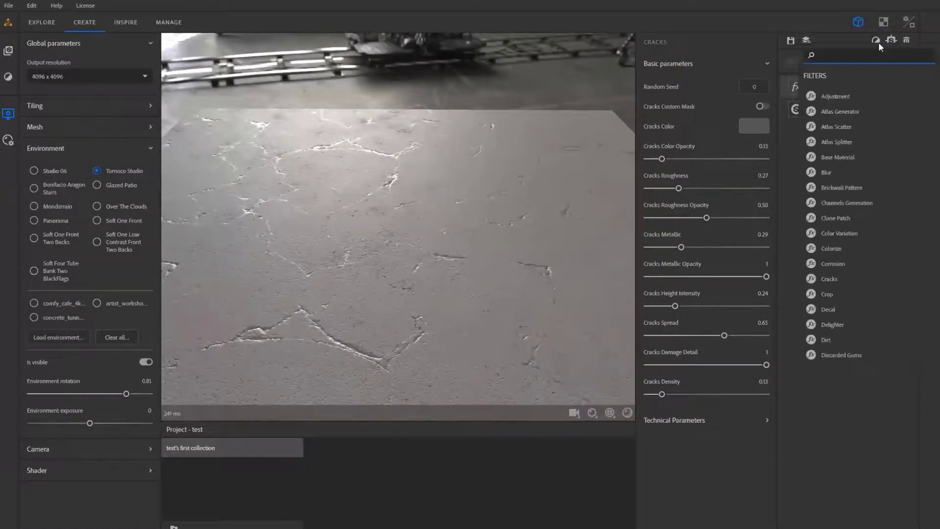
pyautogui.write('di')
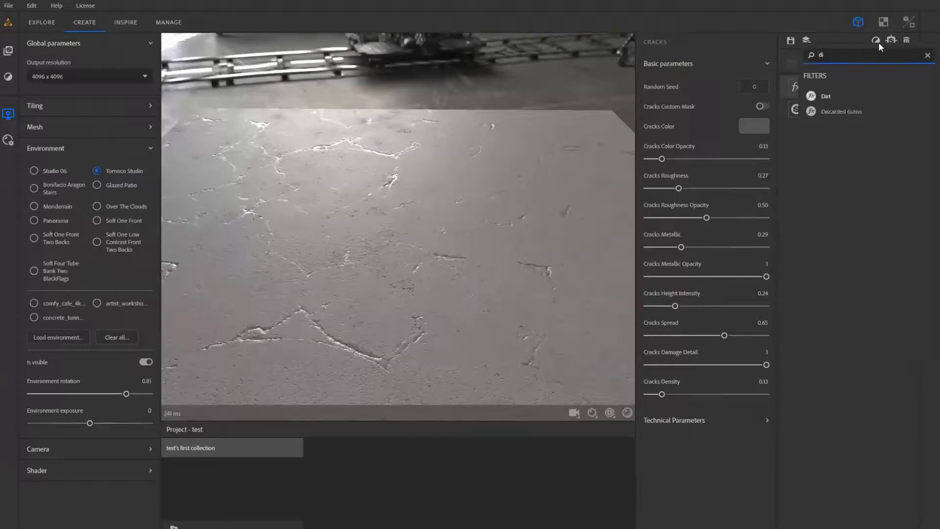
pyautogui.click(827, 97)
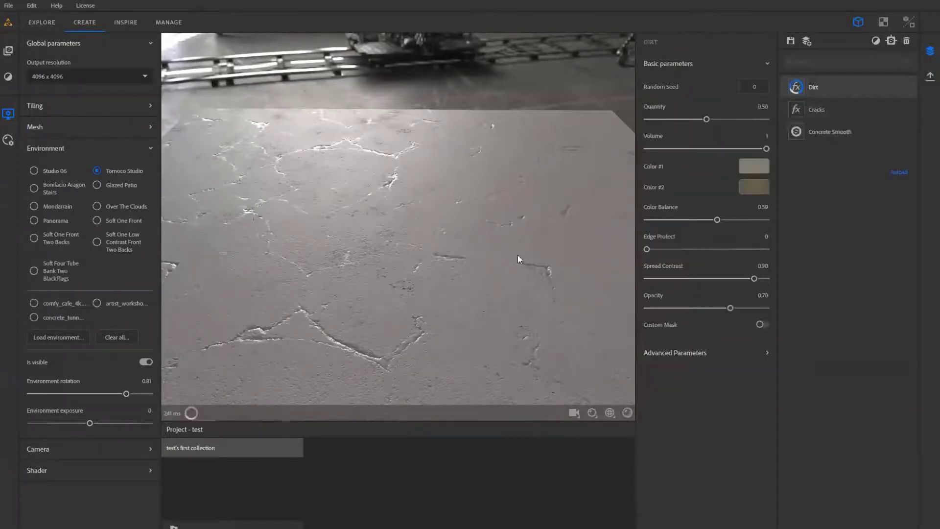
pyautogui.moveTo(518, 255); pyautogui.dragTo(574, 263)
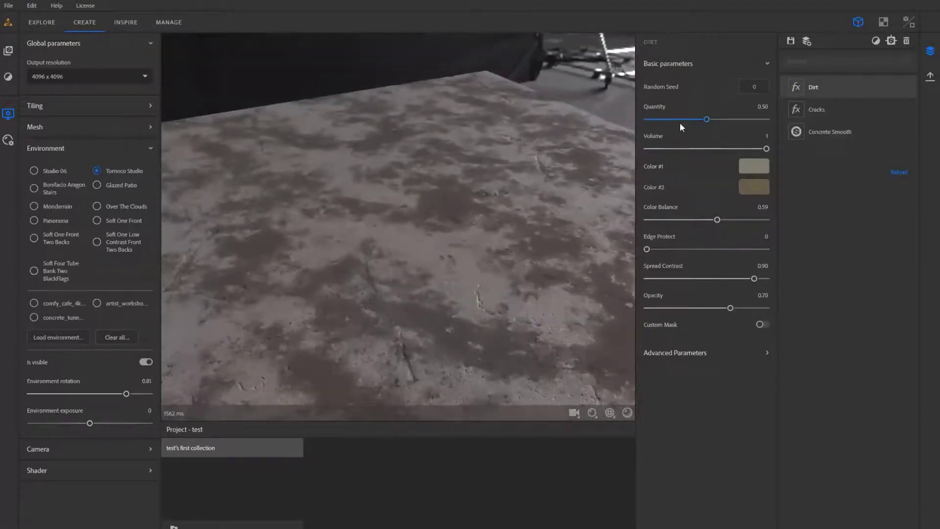
# - Set the Dirt layer's quantity to 0.34
pyautogui.click(667, 119)
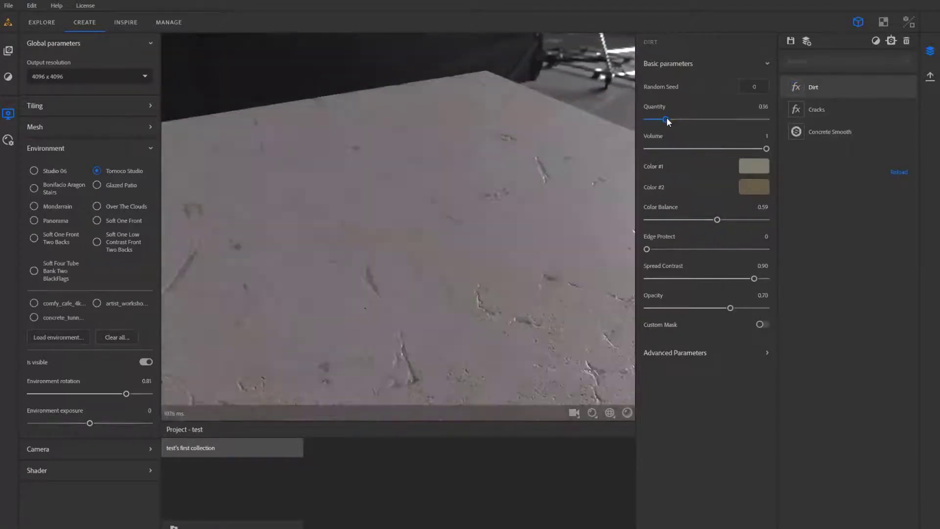
pyautogui.moveTo(667, 119); pyautogui.dragTo(676, 119)
pyautogui.moveTo(511, 224); pyautogui.dragTo(482, 224)
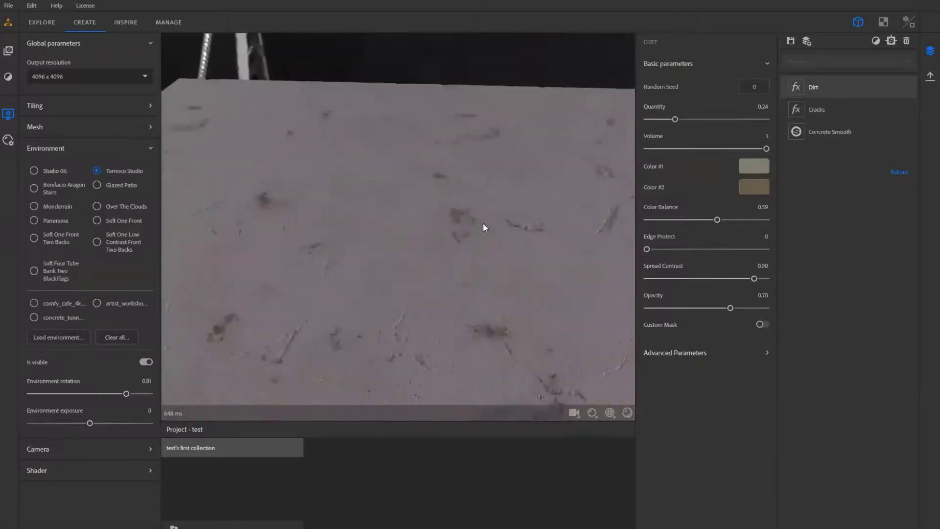
pyautogui.moveTo(673, 120); pyautogui.dragTo(687, 119)
# - Set the dirt's Color #1 to grey-green #748076 and its color balance to 0.51
pyautogui.click(747, 166)
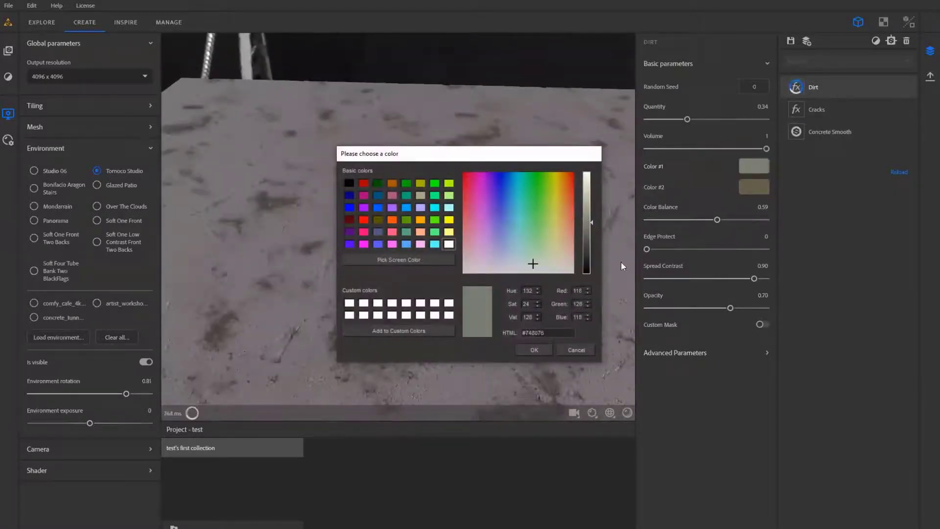
pyautogui.click(534, 350)
pyautogui.moveTo(465, 320); pyautogui.dragTo(533, 304)
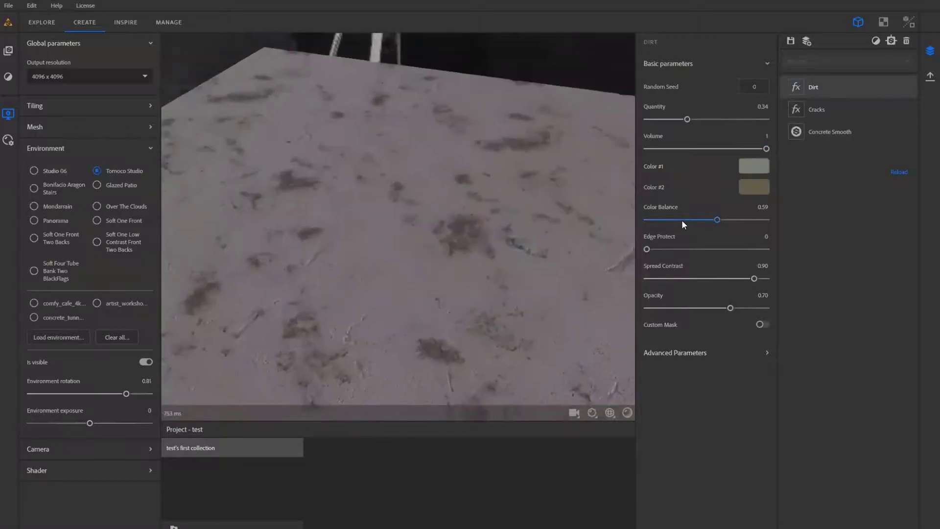
pyautogui.moveTo(682, 221); pyautogui.dragTo(706, 220)
pyautogui.moveTo(528, 251); pyautogui.dragTo(482, 241)
# - Lower the Dirt opacity to 0.17, then briefly try the custom mask and leave it disabled
pyautogui.click(674, 307)
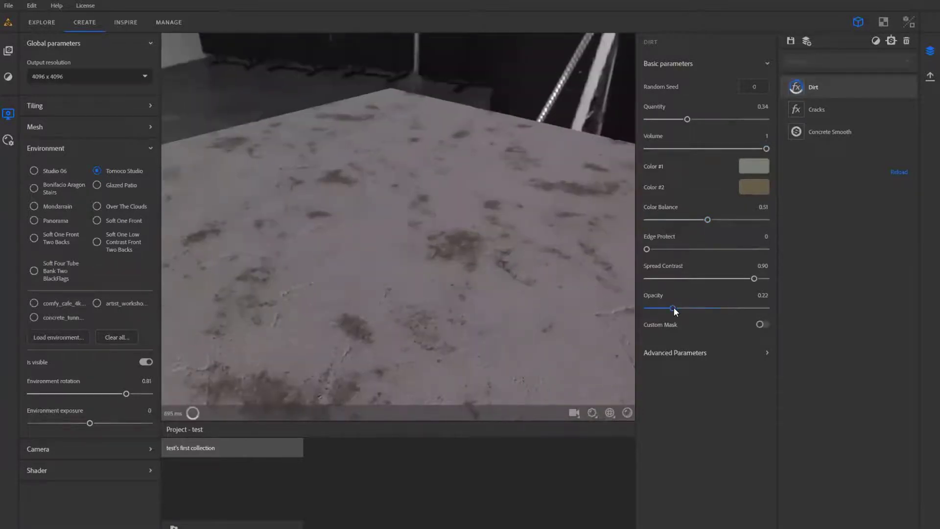
pyautogui.moveTo(673, 307); pyautogui.dragTo(683, 307)
pyautogui.moveTo(450, 283); pyautogui.dragTo(597, 299)
pyautogui.click(668, 308)
pyautogui.click(762, 324)
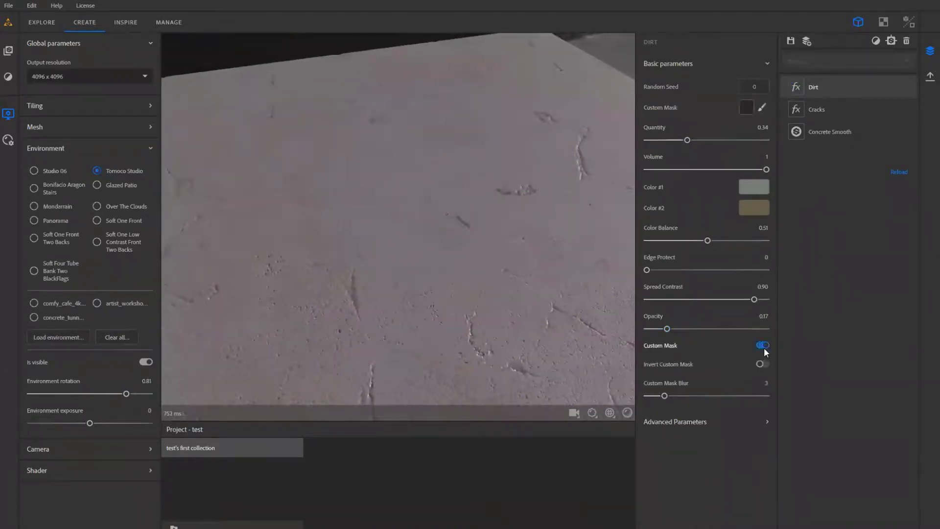
pyautogui.click(762, 345)
# - Try different Edge Protect strengths on the Dirt layer and settle on 0.31
pyautogui.click(685, 248)
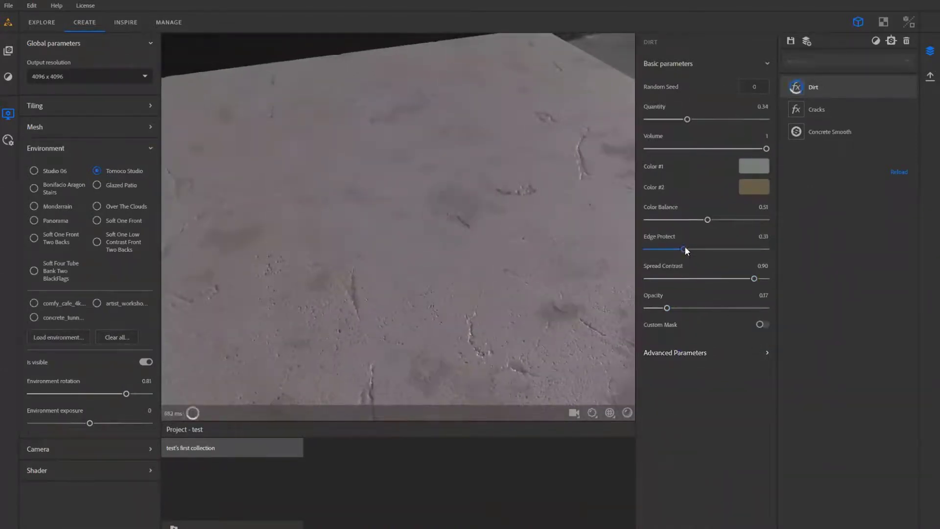
pyautogui.click(705, 249)
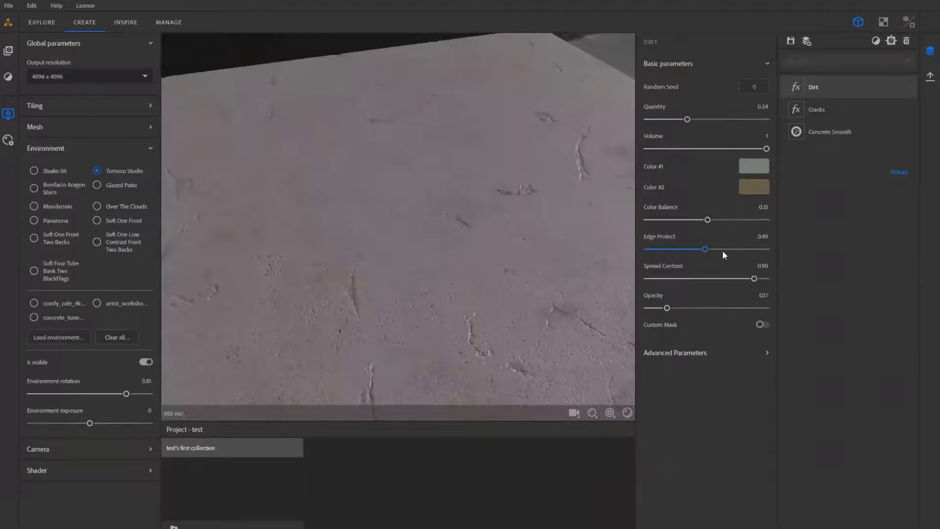
pyautogui.click(683, 250)
# - Set the dirt's spread contrast to 0.44 and inspect the layered concrete's reflections from low angles
pyautogui.moveTo(538, 269); pyautogui.dragTo(401, 278)
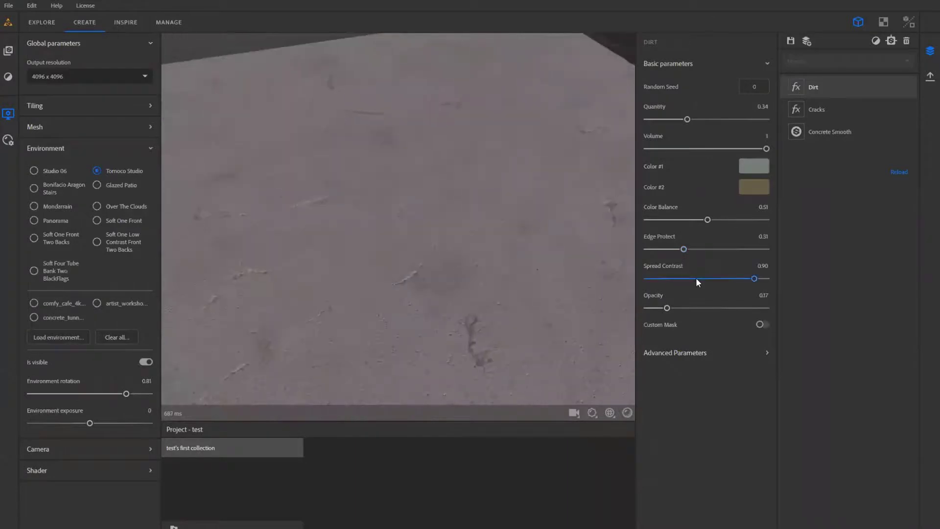
pyautogui.click(699, 279)
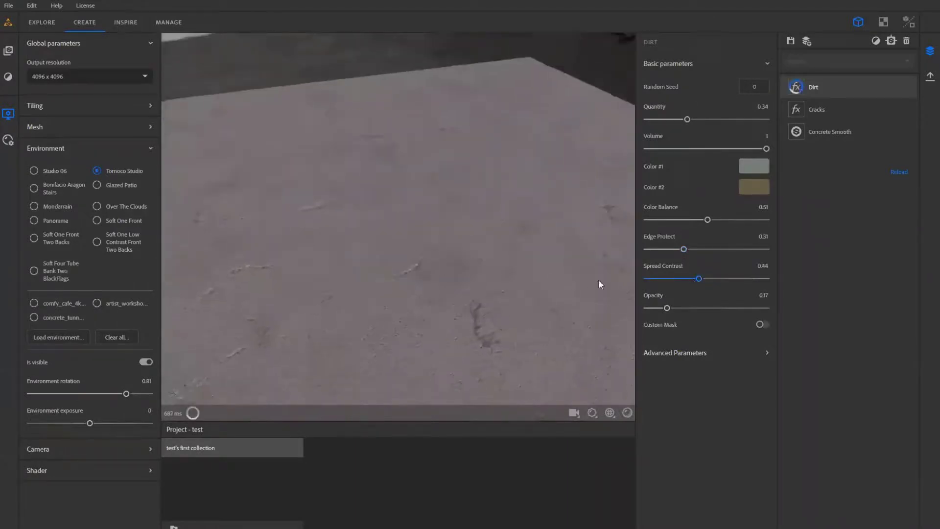
pyautogui.moveTo(601, 284); pyautogui.dragTo(625, 293)
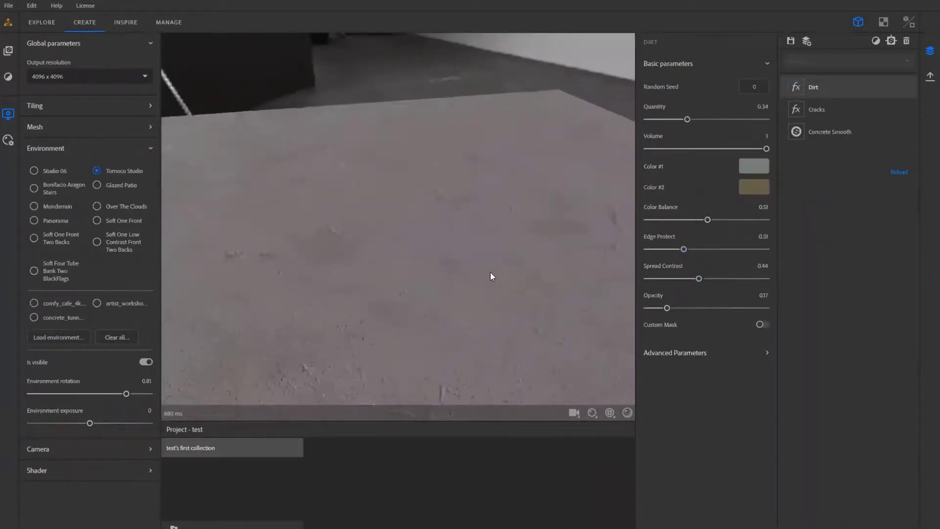
pyautogui.moveTo(492, 276); pyautogui.dragTo(396, 255)
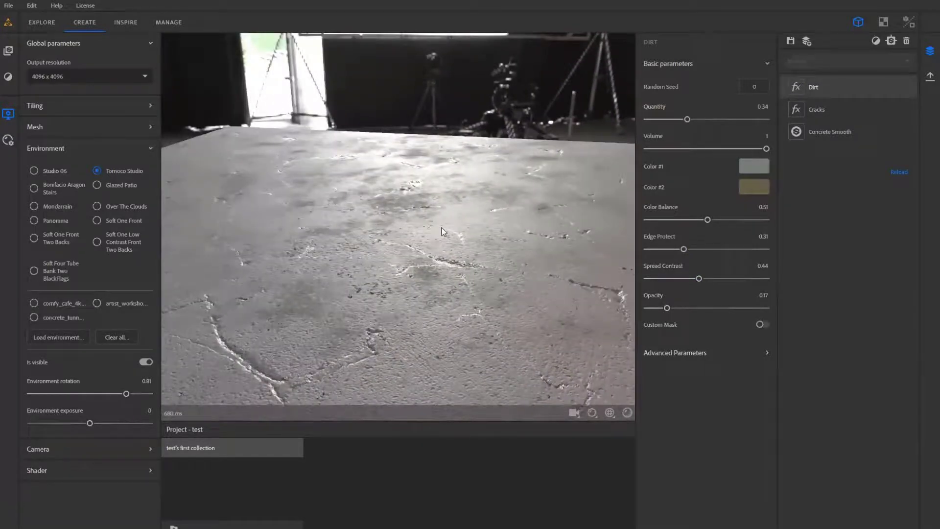
pyautogui.moveTo(442, 231); pyautogui.dragTo(453, 233)
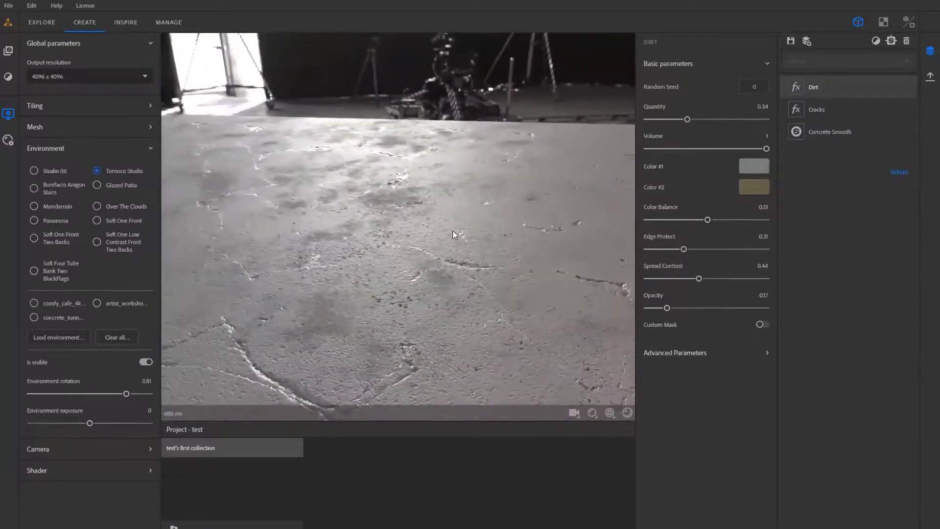
# - Add a Color Variation filter above the Dirt layer and hide it in the layer stack
pyautogui.click(882, 44)
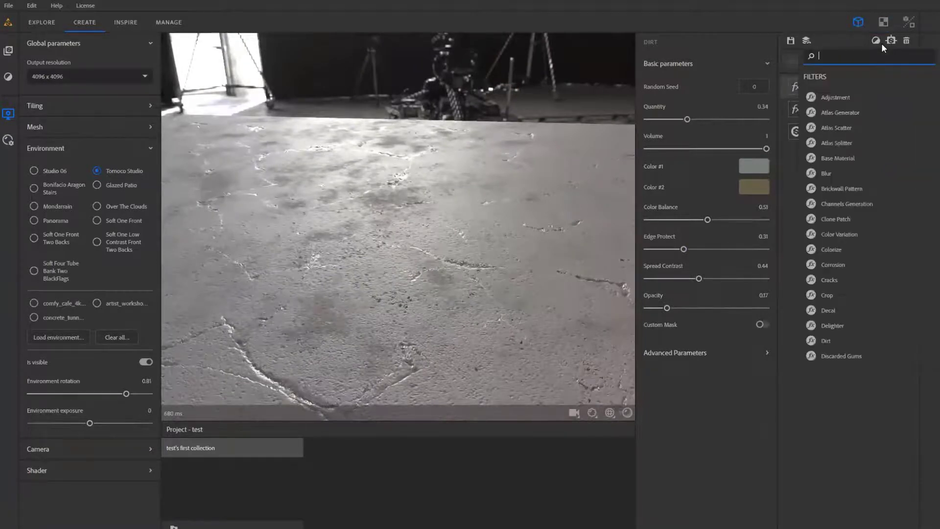
pyautogui.write('colo')
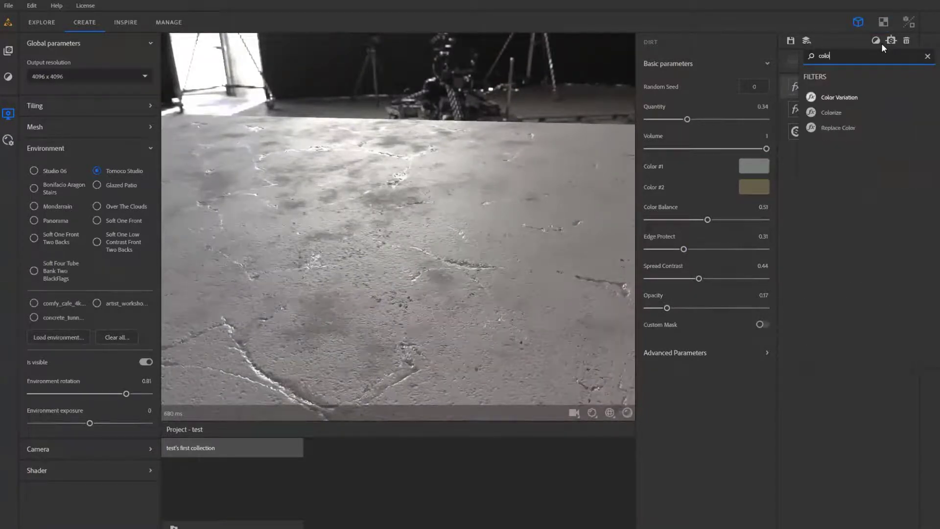
pyautogui.click(853, 99)
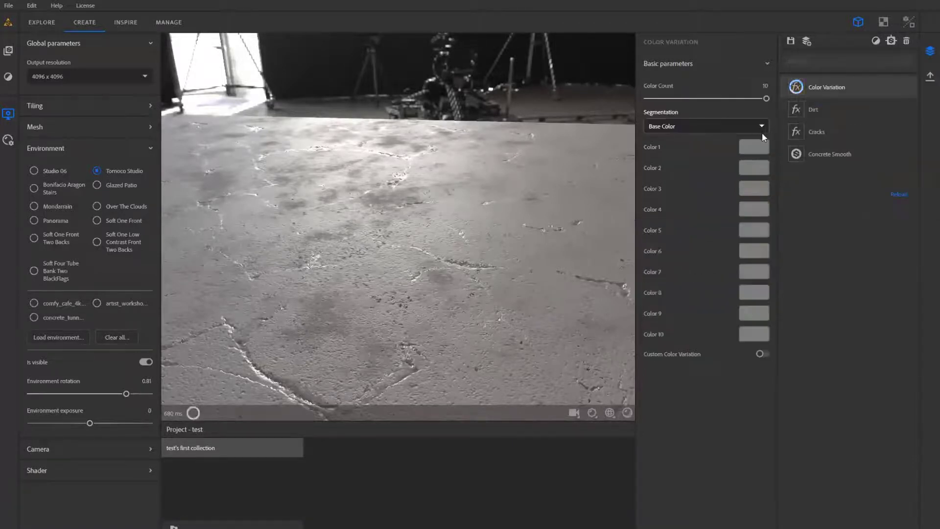
pyautogui.click(909, 86)
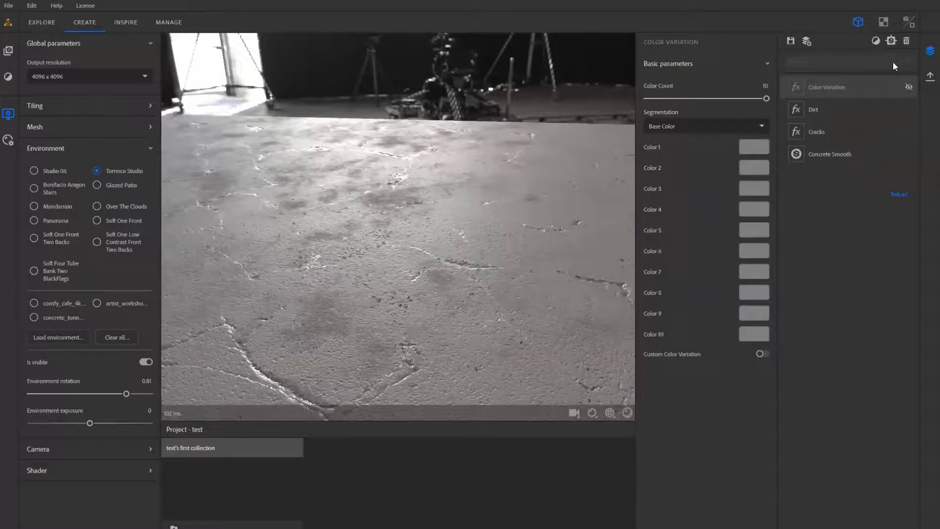
# - Add a Colorize filter above the Color Variation layer and inspect the tinted surface
pyautogui.click(876, 40)
pyautogui.write('col')
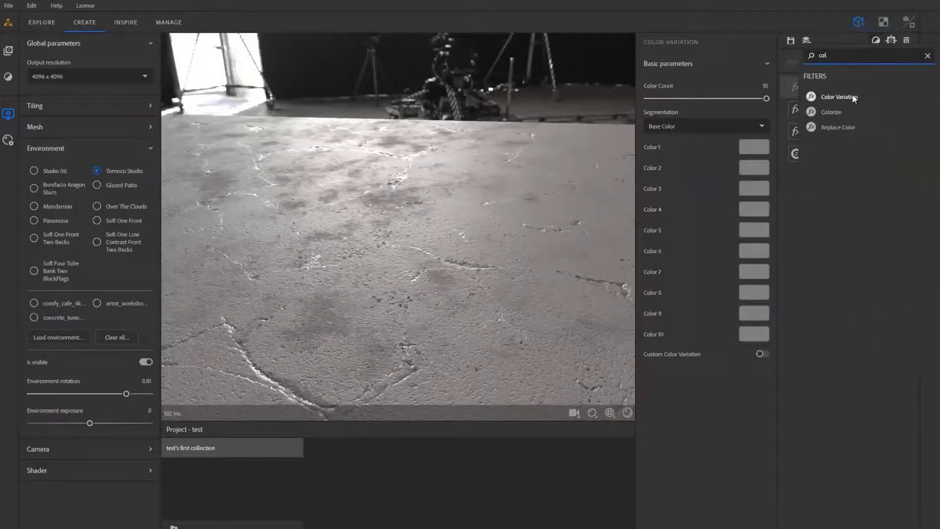
pyautogui.press('Return')
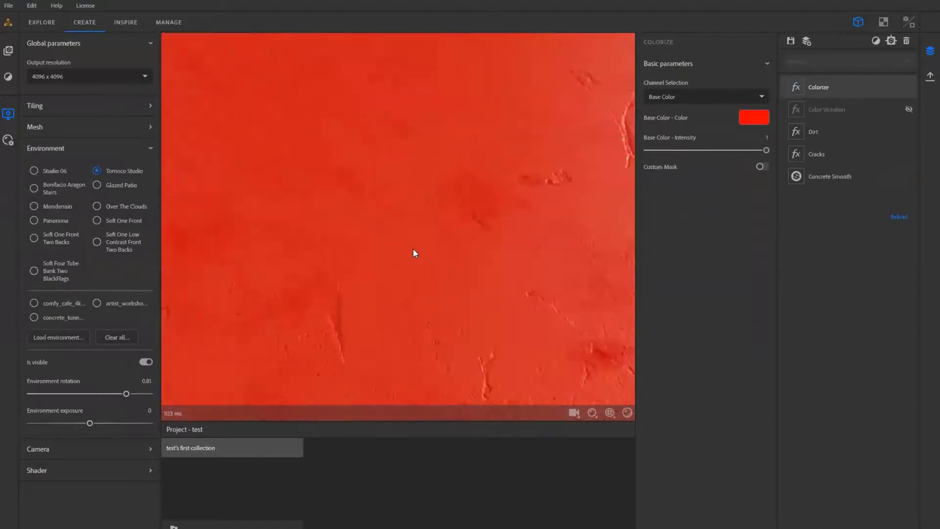
pyautogui.moveTo(413, 249); pyautogui.dragTo(486, 215)
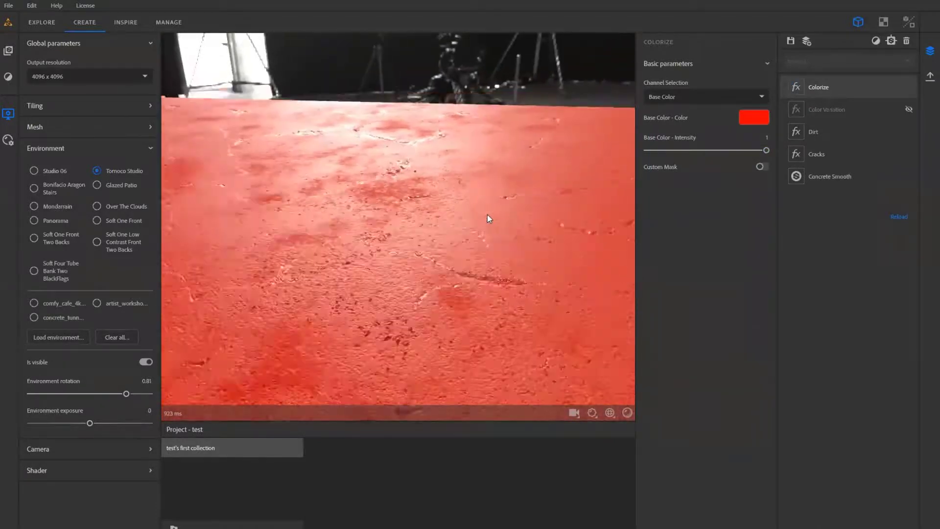
# - Set the Colorize base color to pale mint #e7fff2 and inspect the tinted concrete from several angles
pyautogui.click(761, 119)
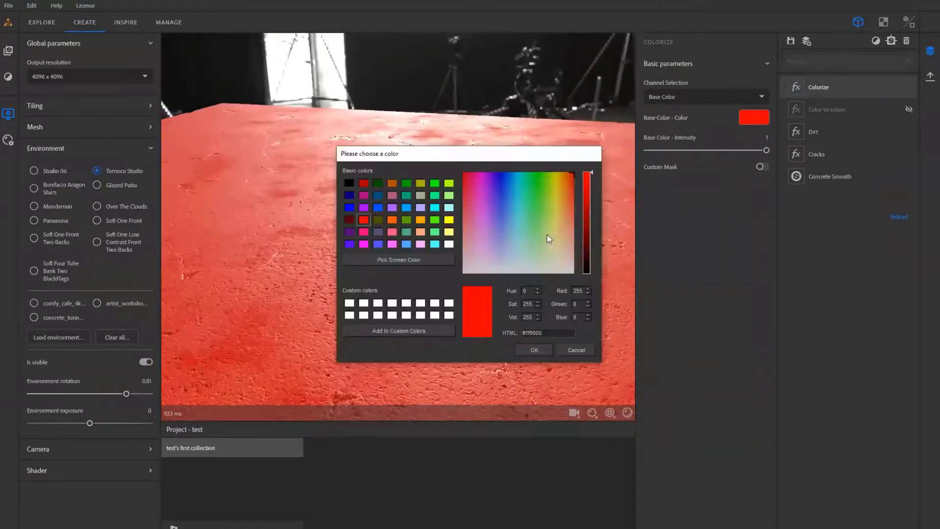
pyautogui.click(541, 175)
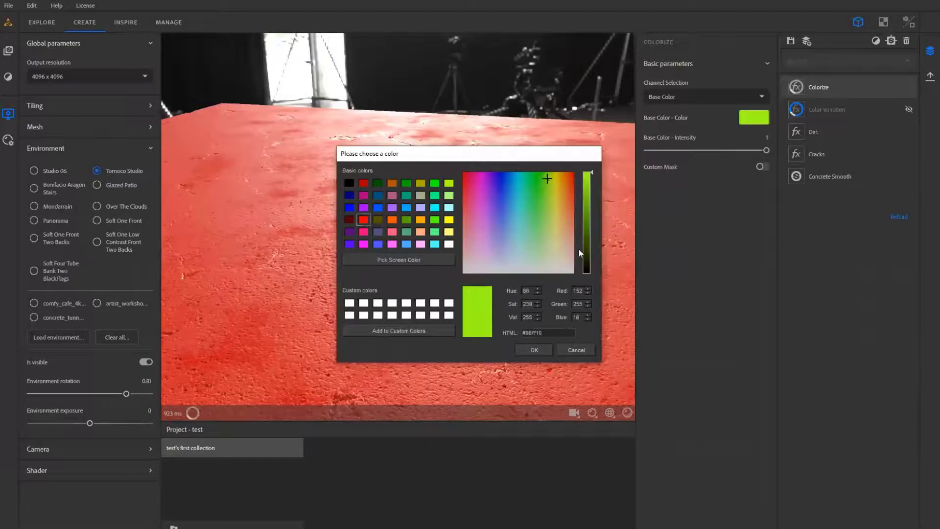
pyautogui.click(490, 265)
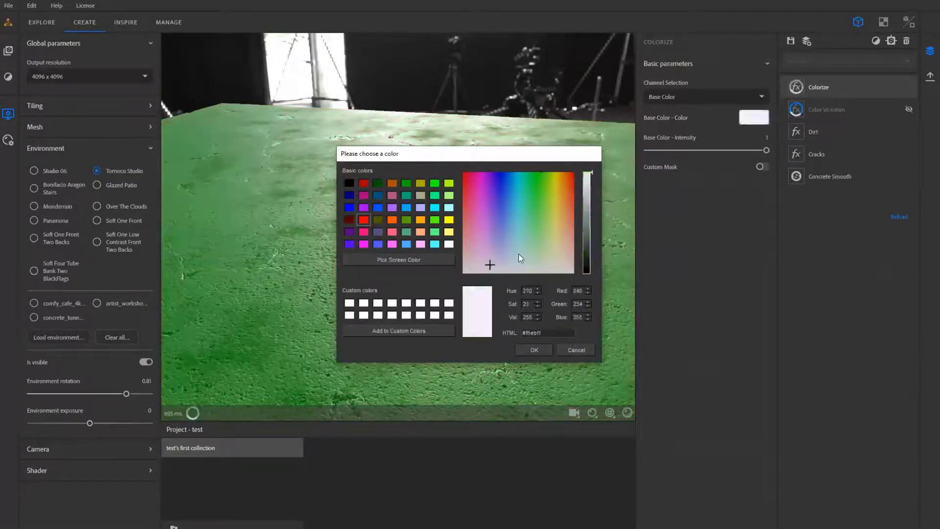
pyautogui.click(531, 216)
pyautogui.click(528, 255)
pyautogui.click(523, 258)
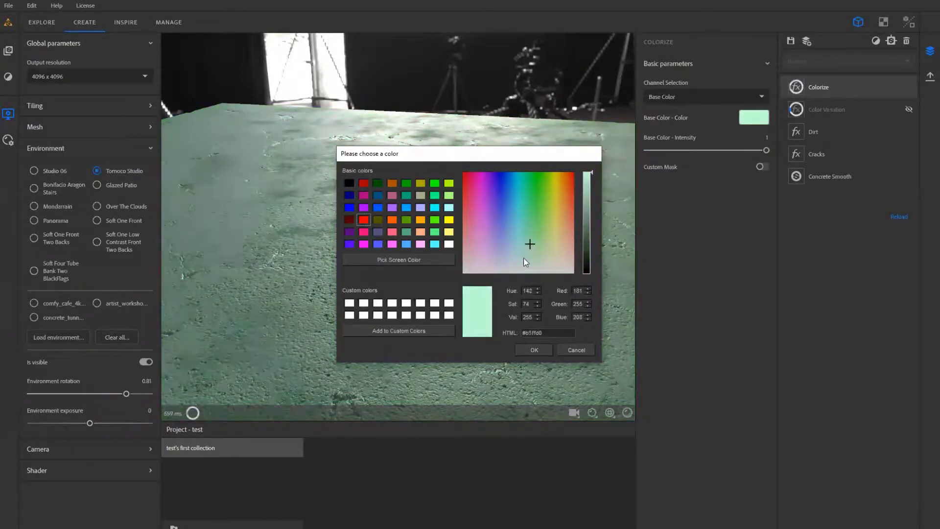
pyautogui.click(529, 264)
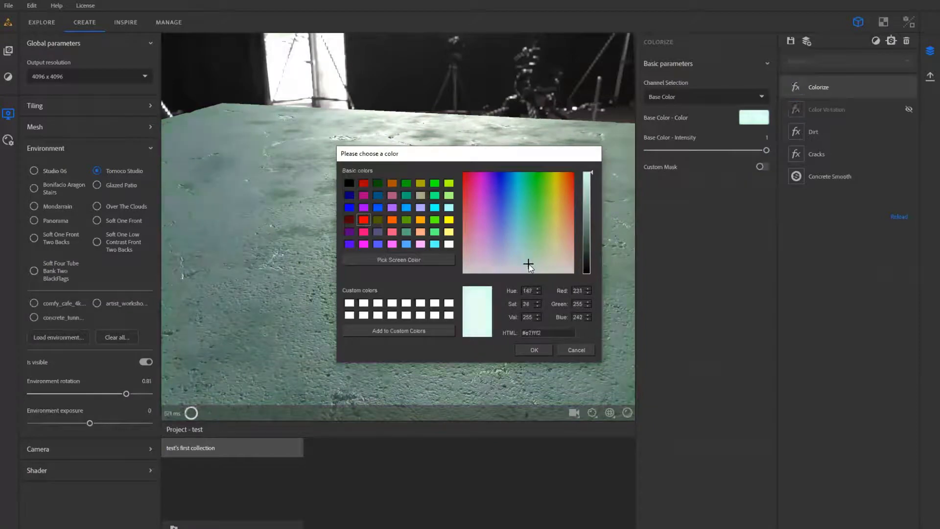
pyautogui.click(547, 353)
pyautogui.moveTo(463, 263); pyautogui.dragTo(295, 269)
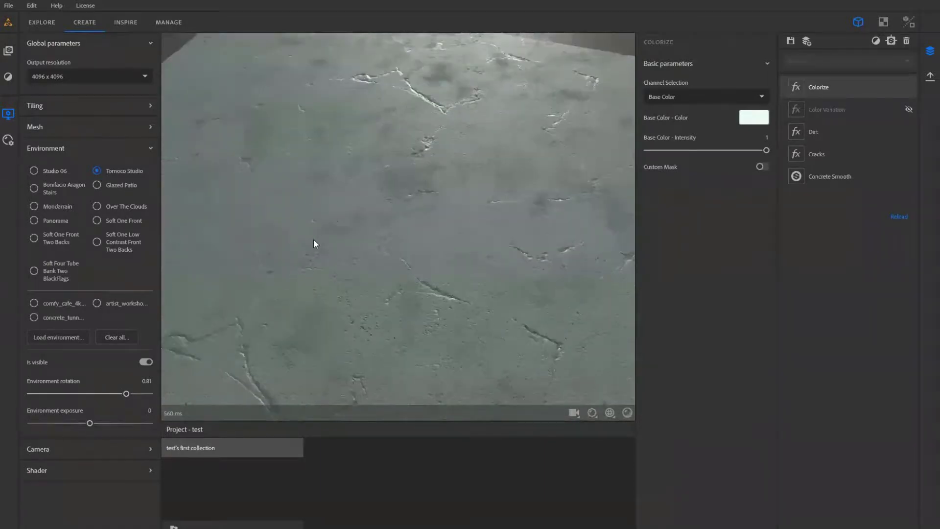
pyautogui.scroll(-3, 313, 238)
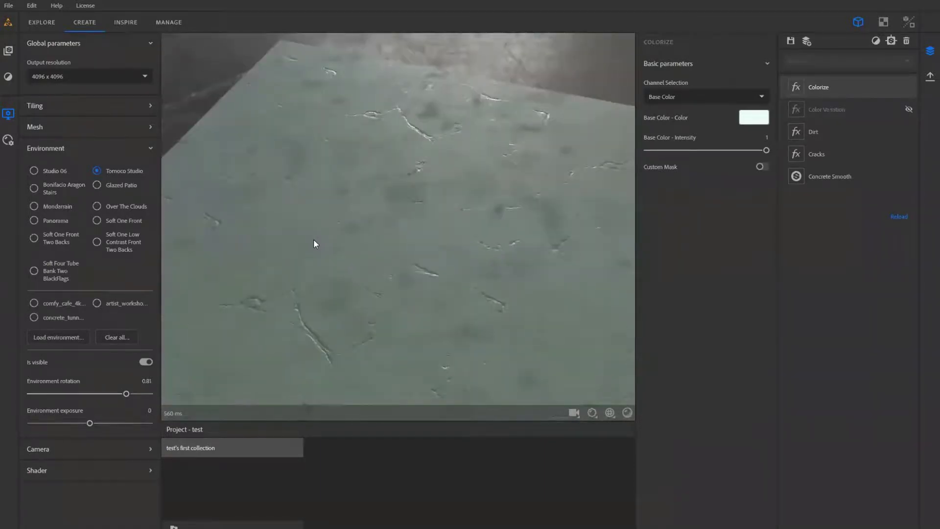
pyautogui.moveTo(323, 212); pyautogui.dragTo(345, 189)
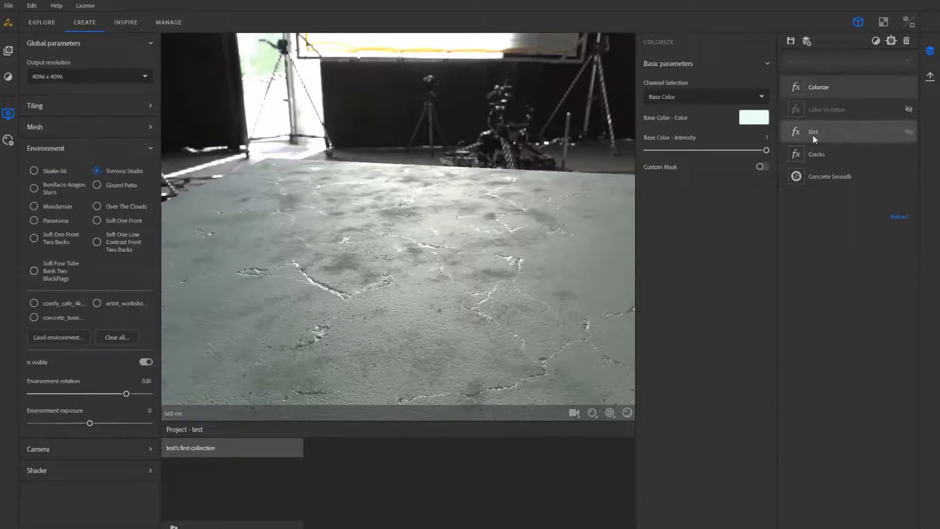
# - Hide the Dirt layer, then switch the Cracks layer off and back on to compare the surface
pyautogui.click(909, 131)
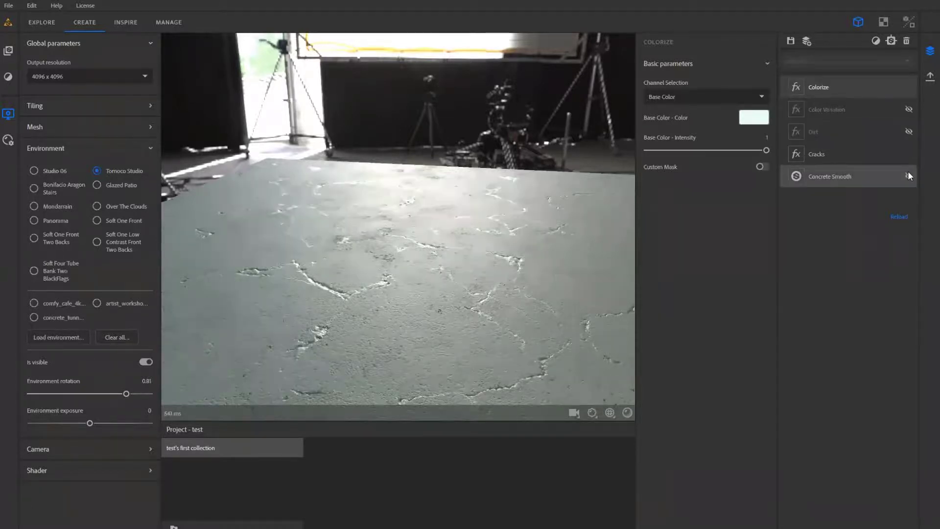
pyautogui.click(908, 154)
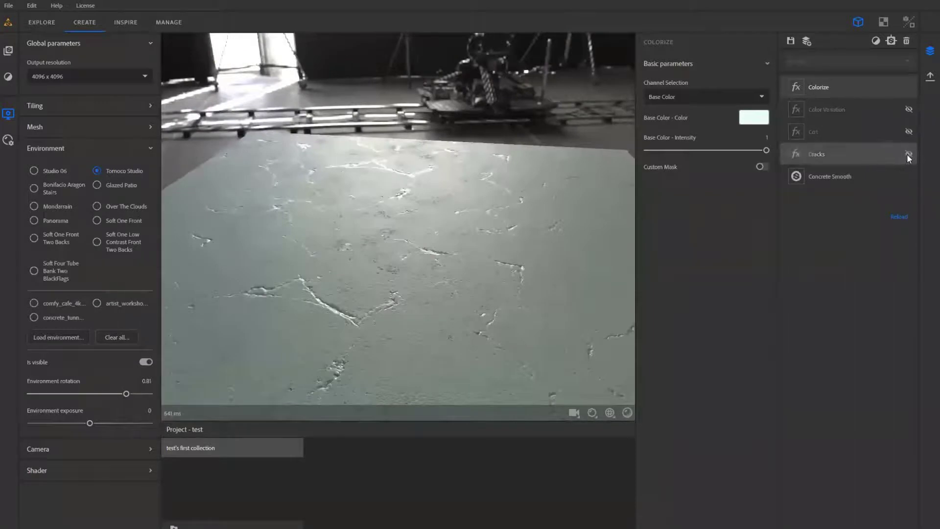
pyautogui.moveTo(491, 283)
pyautogui.mouseDown()
pyautogui.moveTo(357, 273)
pyautogui.moveTo(541, 264)
pyautogui.moveTo(506, 271)
pyautogui.mouseUp()
pyautogui.click(909, 154)
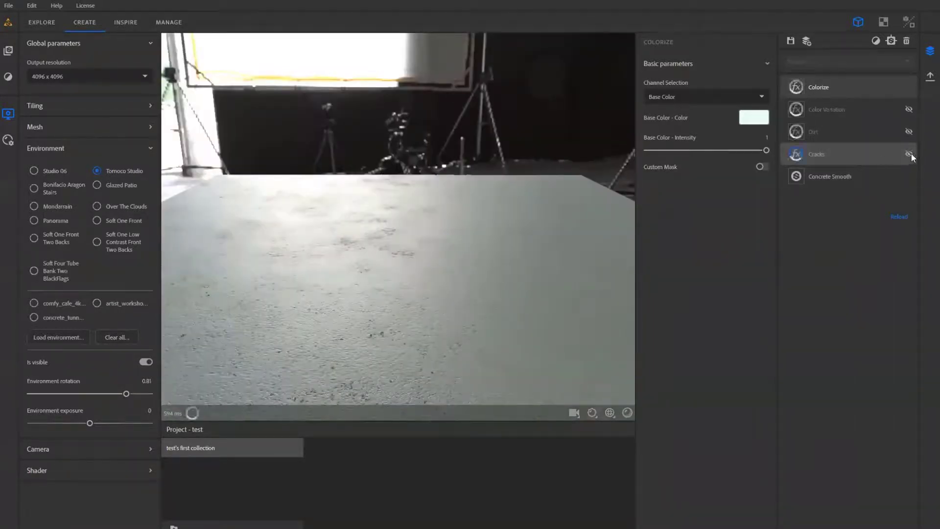
pyautogui.moveTo(469, 292); pyautogui.dragTo(760, 168)
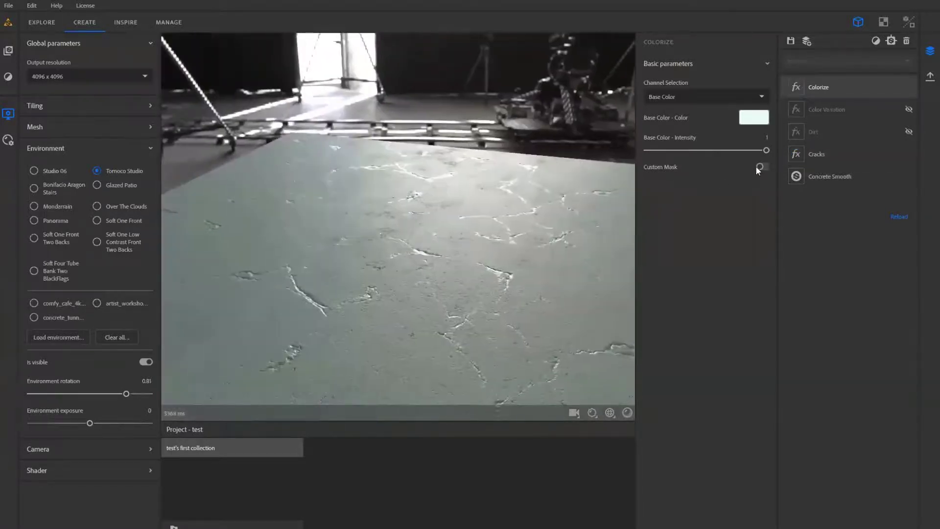
# - Set the Cracks layer's color opacity to 0, spread to 0.15 and density to 0.03, then inspect the surface
pyautogui.click(798, 149)
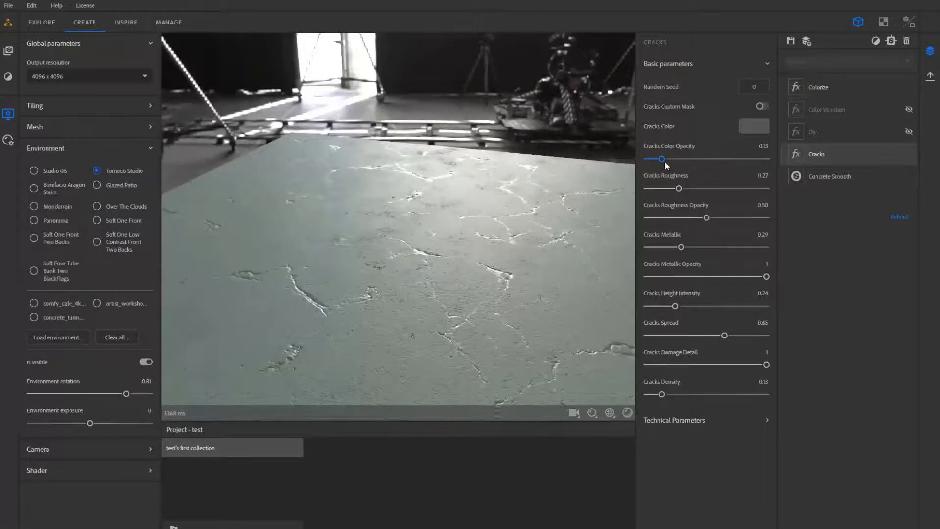
pyautogui.click(648, 160)
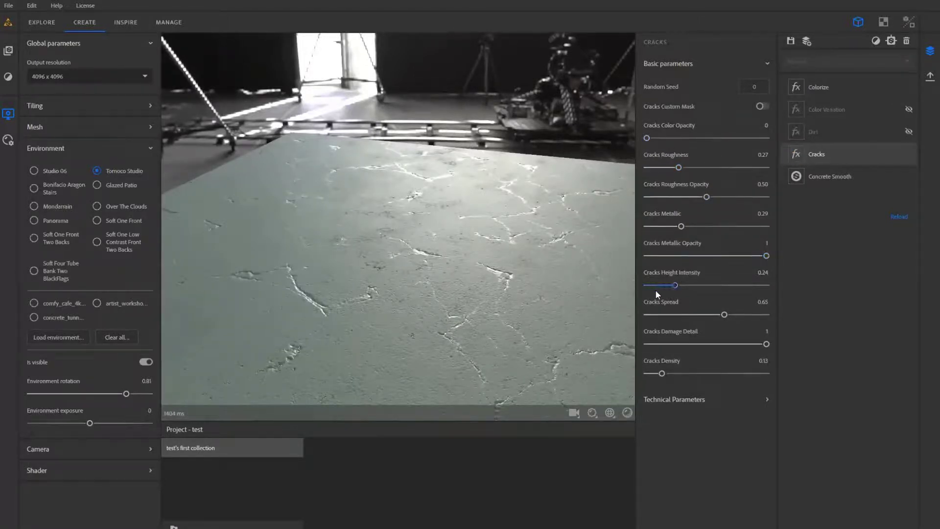
pyautogui.click(666, 315)
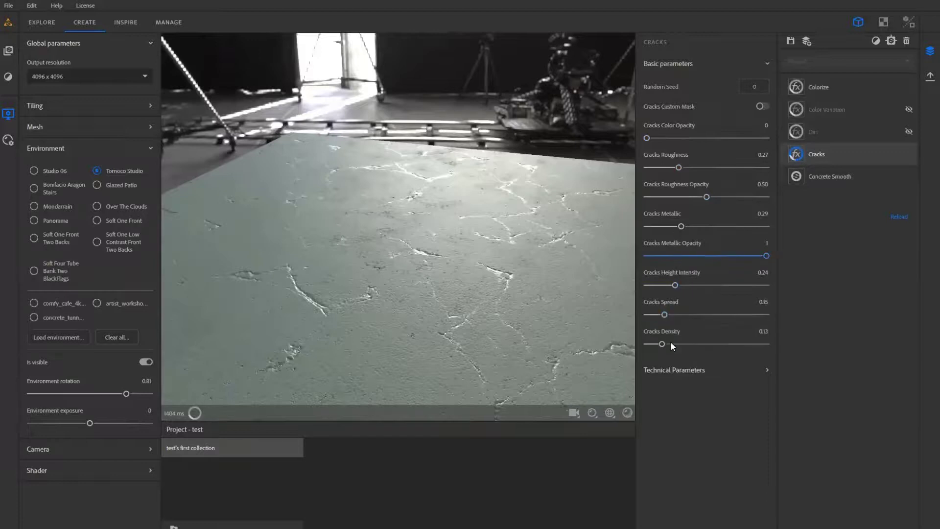
pyautogui.click(650, 343)
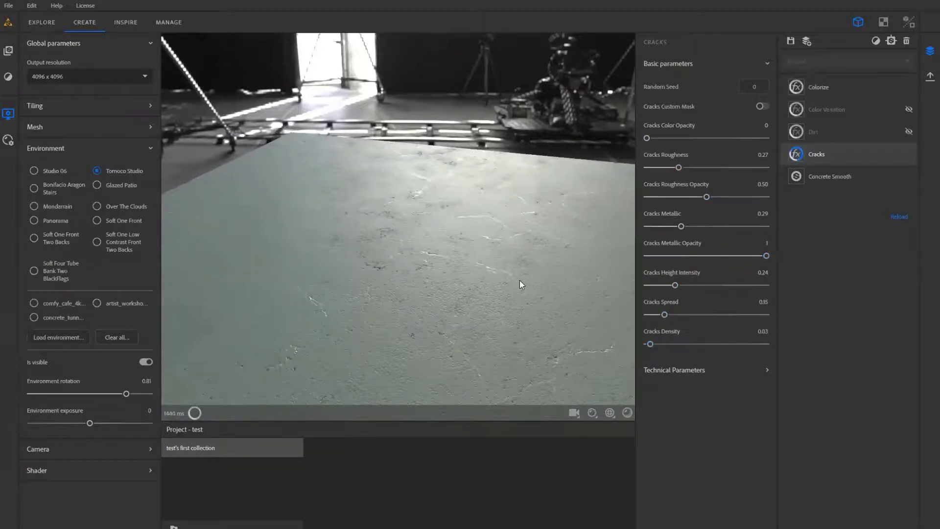
pyautogui.moveTo(519, 280); pyautogui.dragTo(422, 279)
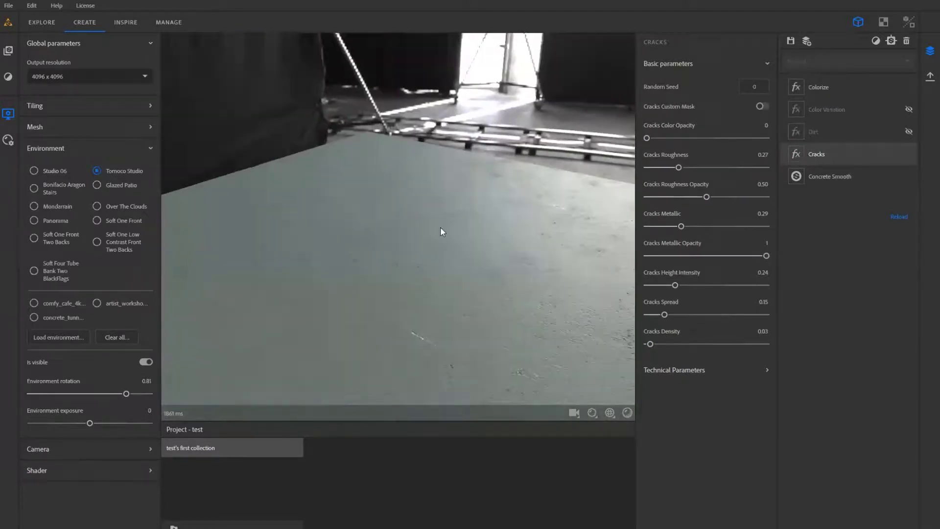
pyautogui.moveTo(442, 231); pyautogui.dragTo(371, 137)
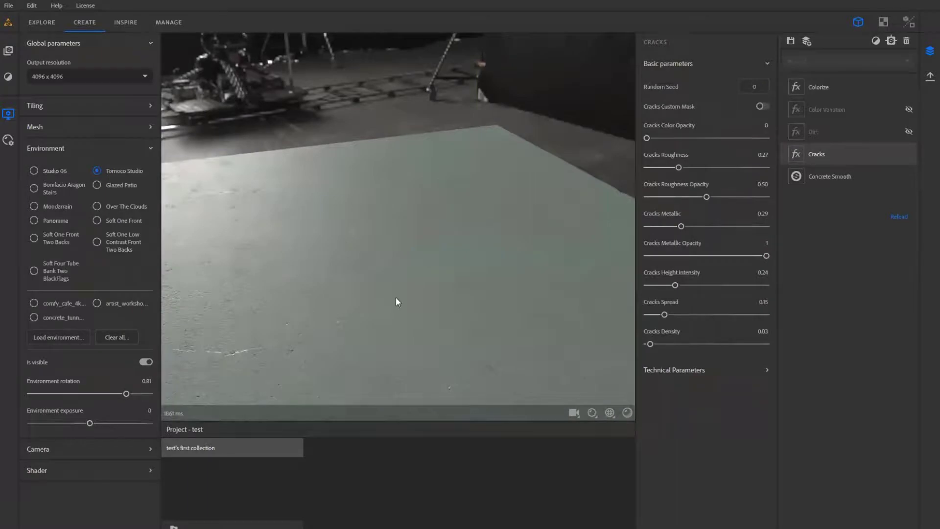
# - Review the options for saving the material to a collection and close them without saving
pyautogui.click(791, 41)
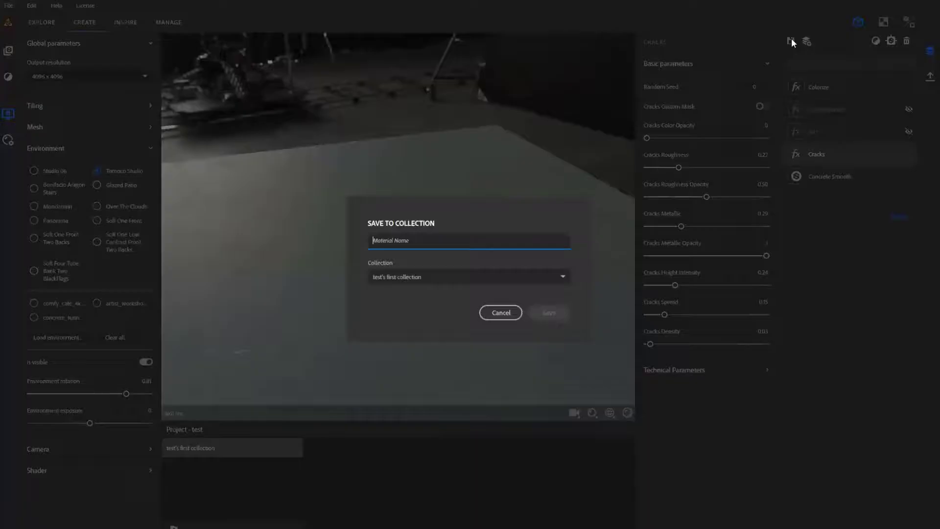
pyautogui.click(492, 281)
pyautogui.click(495, 281)
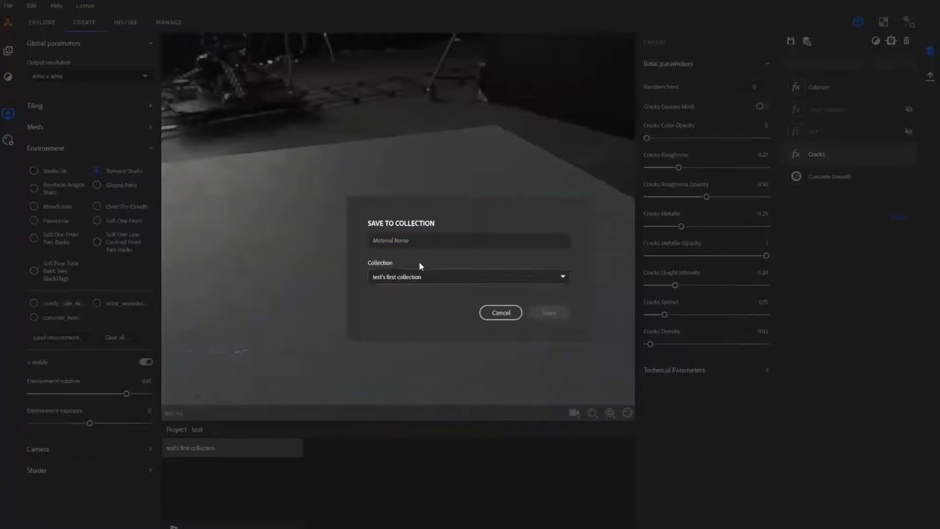
pyautogui.click(487, 314)
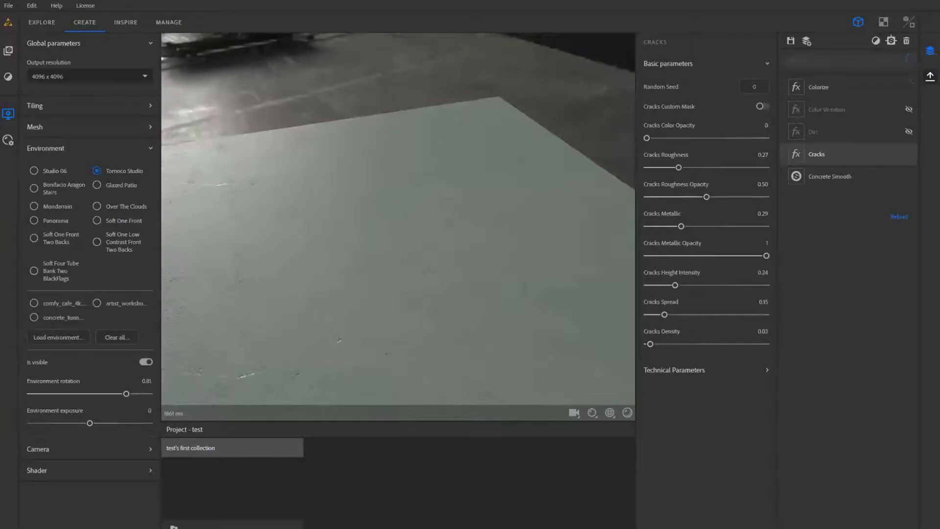
# - Review the export settings and channels for the current view and close them without exporting
pyautogui.click(930, 76)
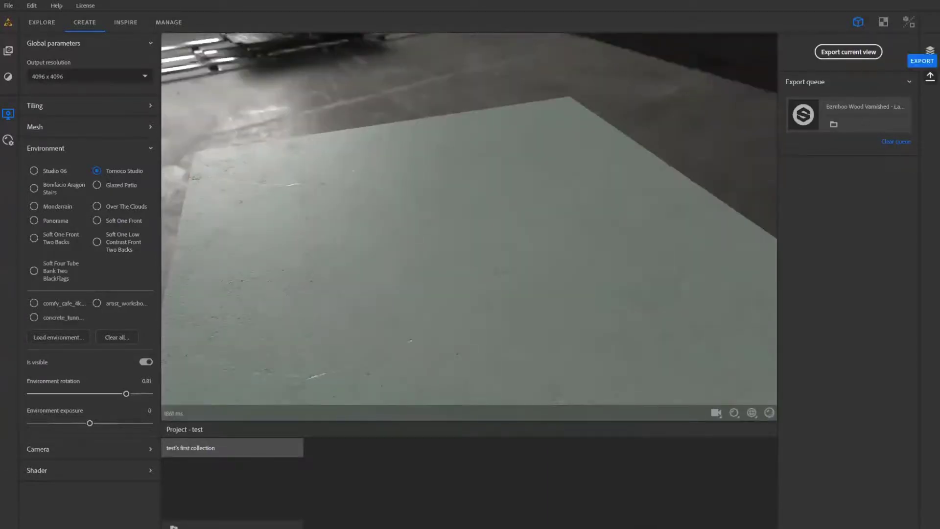
pyautogui.click(930, 76)
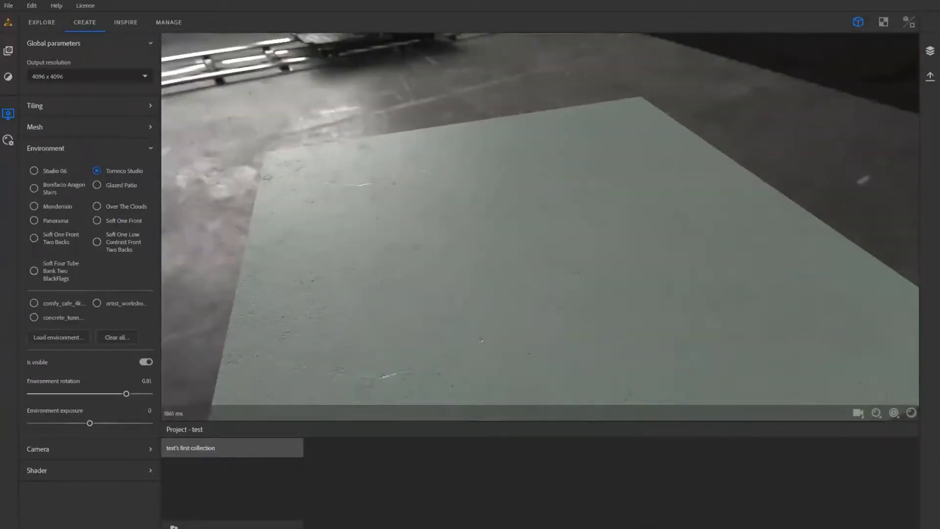
pyautogui.click(930, 76)
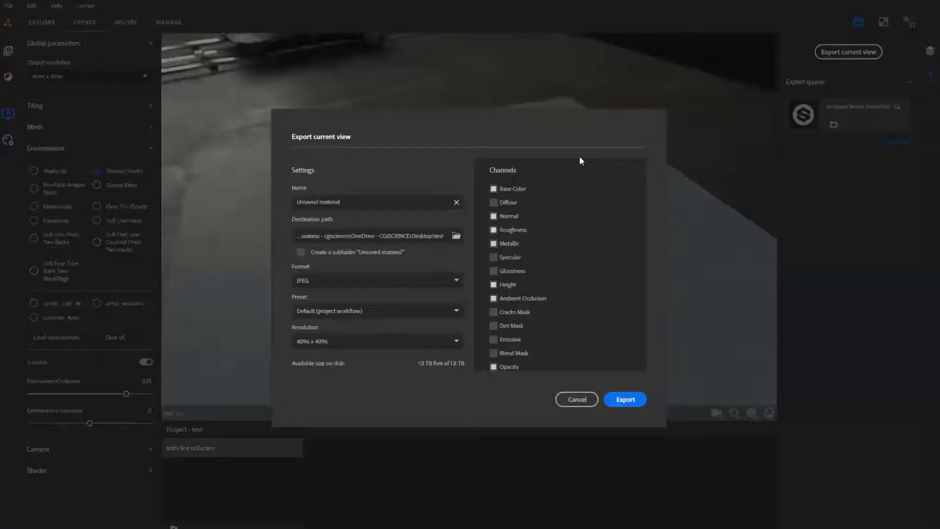
pyautogui.click(586, 399)
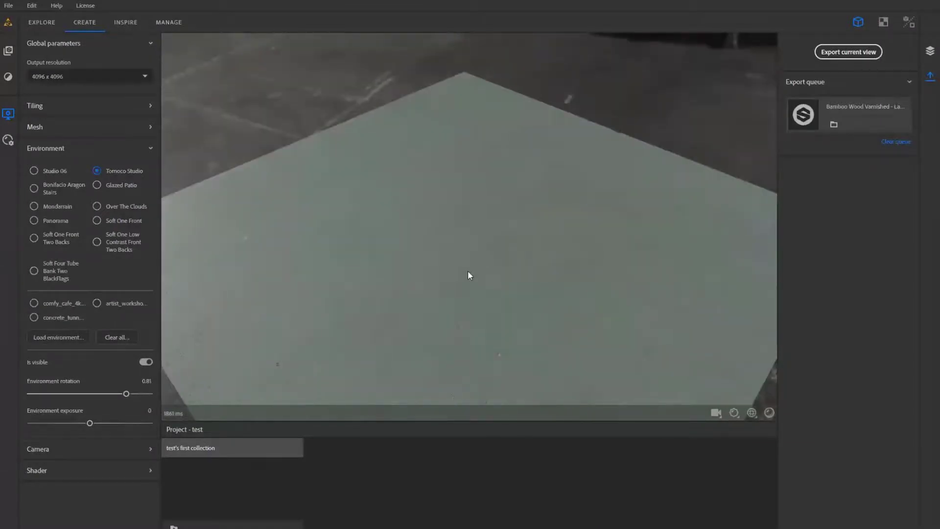
# - View the base Concrete Smooth material and the starter materials in the Explore workspace, then return to the Create workspace
pyautogui.click(43, 25)
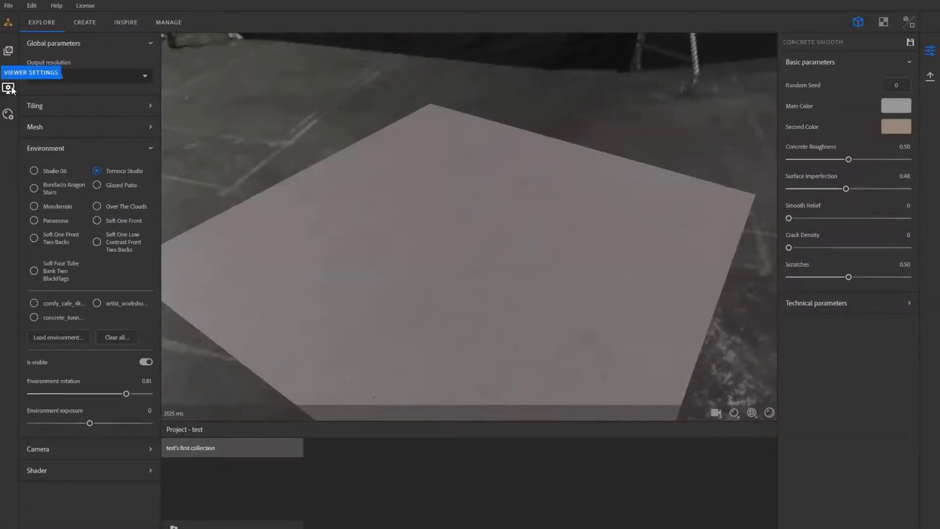
pyautogui.click(8, 50)
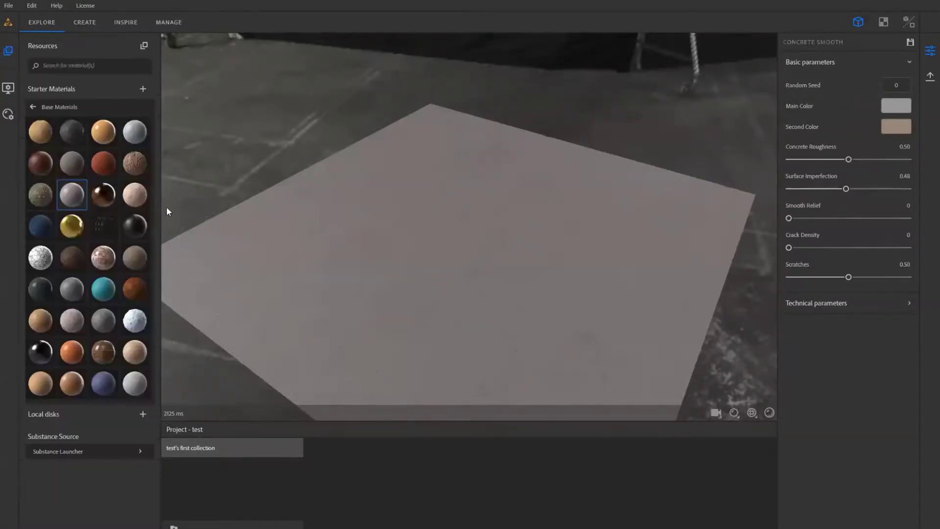
pyautogui.click(79, 27)
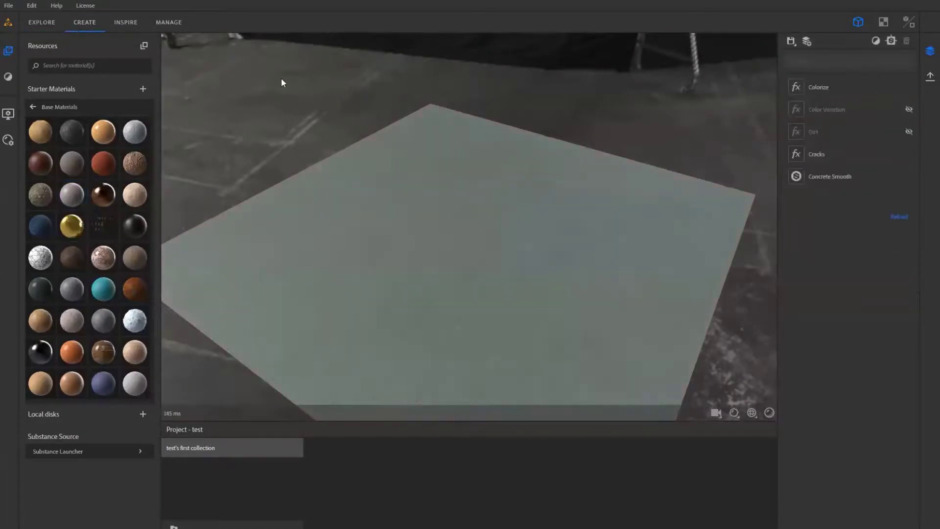
# - Start a new material, discarding the current layer stack, and add the Cliff Rock base material as its first layer
pyautogui.click(811, 40)
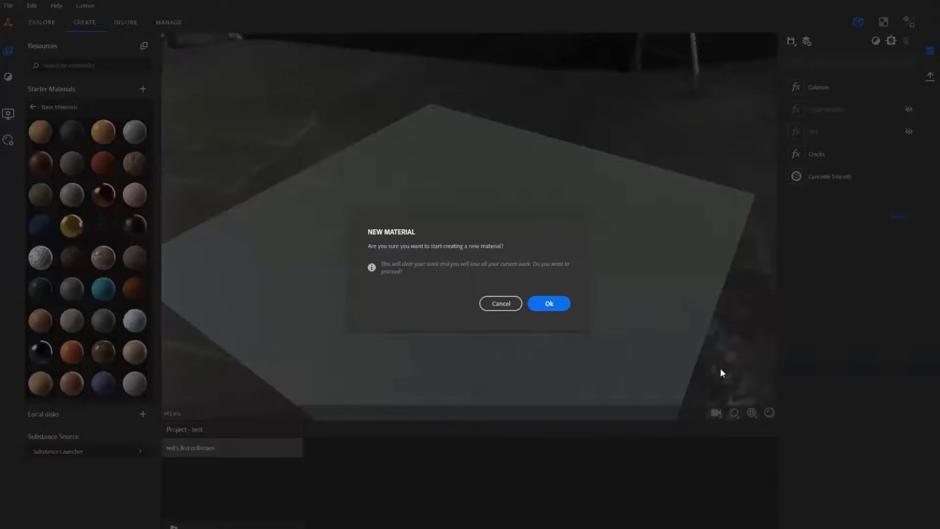
pyautogui.click(547, 303)
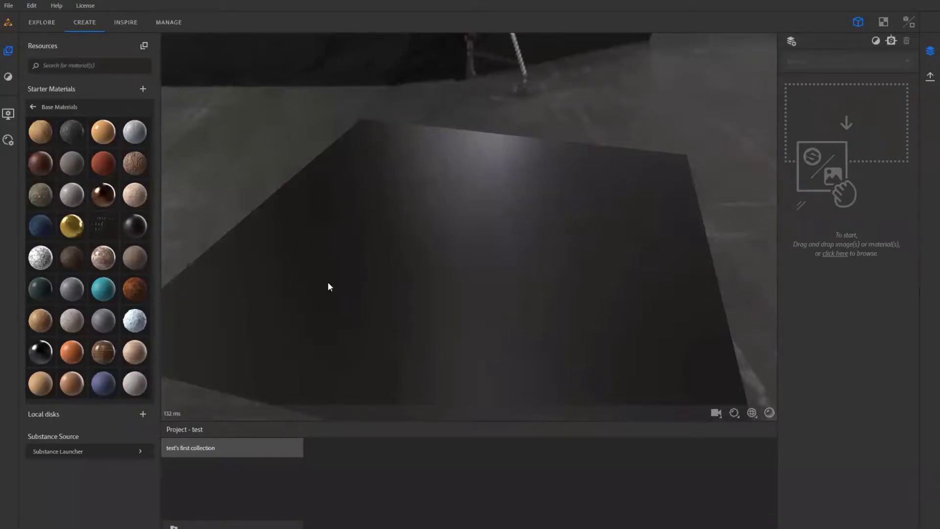
pyautogui.moveTo(262, 230); pyautogui.dragTo(220, 236)
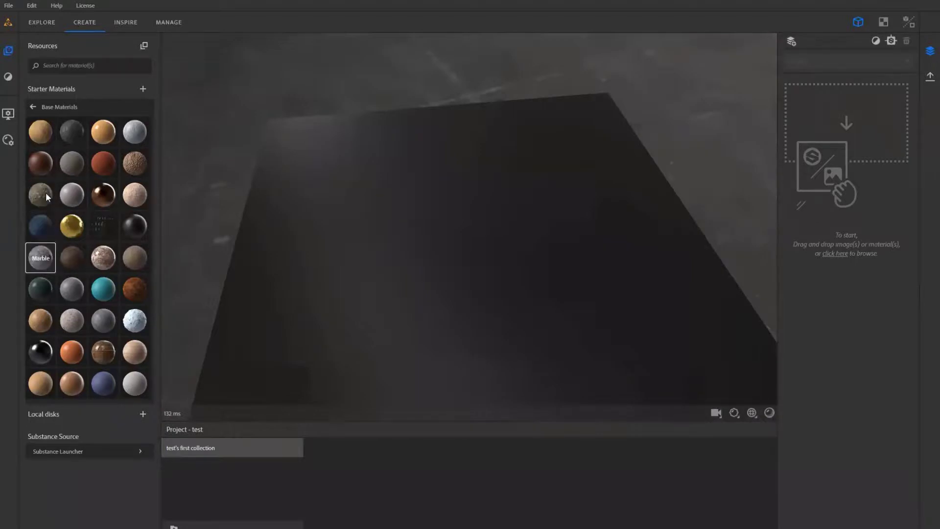
pyautogui.moveTo(46, 196); pyautogui.dragTo(825, 177)
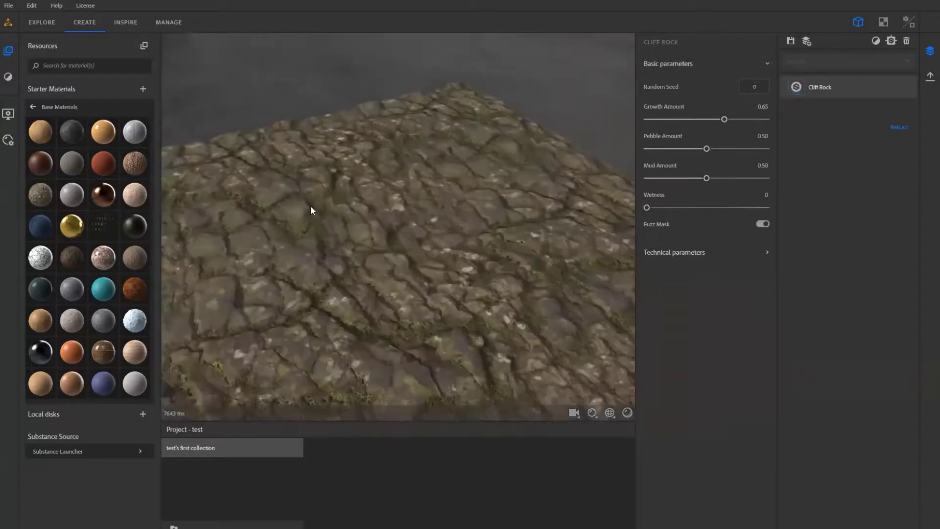
# - Add the Snow base material beneath the Cliff Rock layer and inspect the blended surface
pyautogui.moveTo(311, 211); pyautogui.dragTo(271, 278)
pyautogui.moveTo(141, 321); pyautogui.dragTo(825, 112)
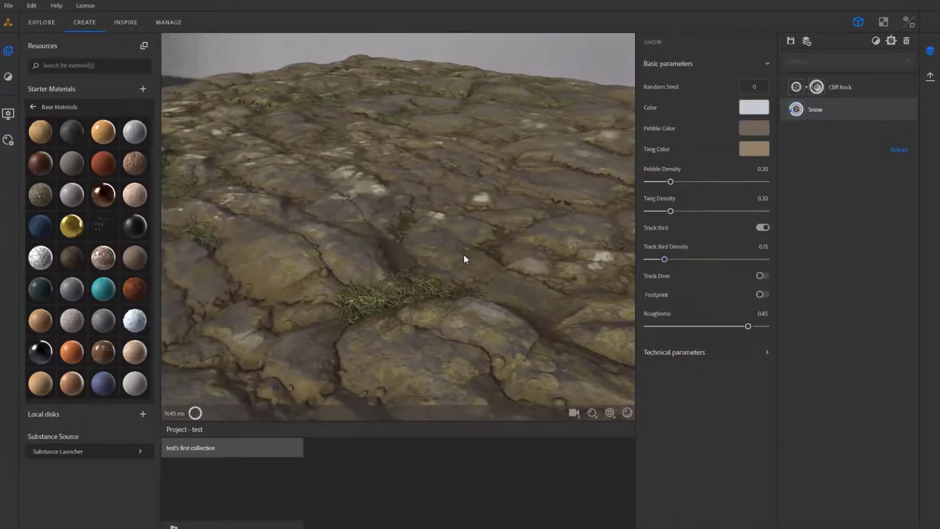
pyautogui.moveTo(464, 258); pyautogui.dragTo(541, 204)
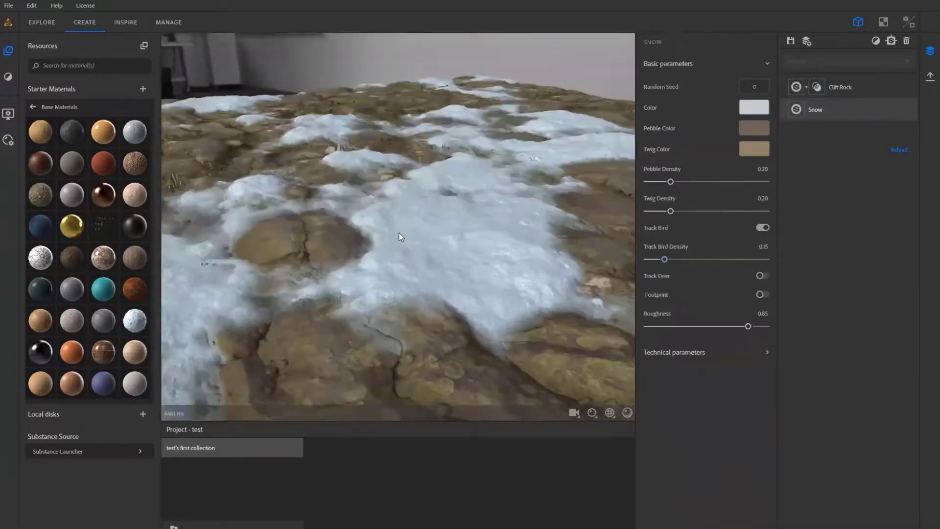
pyautogui.moveTo(399, 235); pyautogui.dragTo(466, 222)
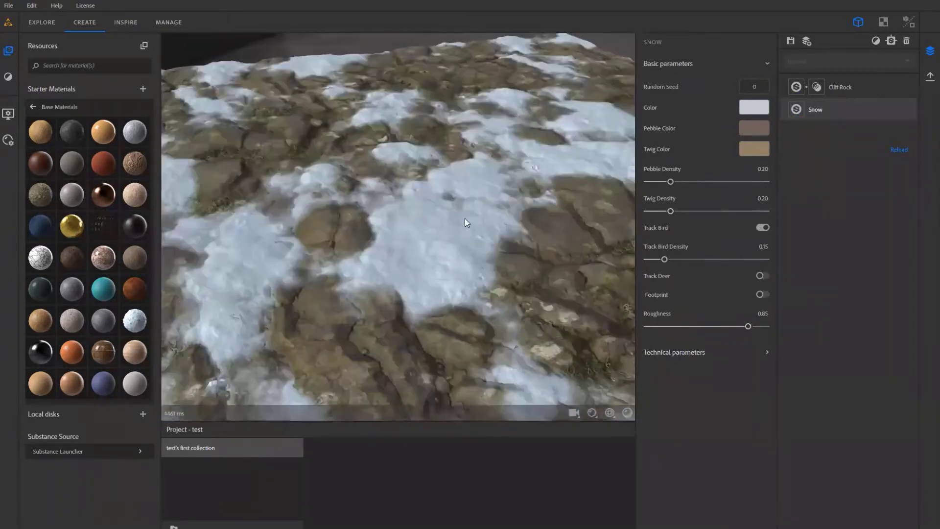
pyautogui.moveTo(313, 147); pyautogui.dragTo(304, 195)
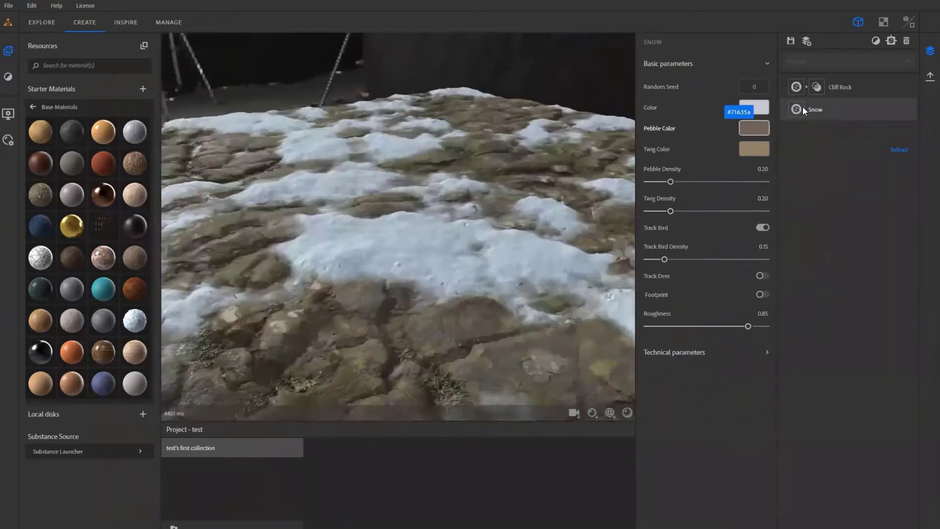
# - Set the Cliff Rock layer's growth amount to 0.35
pyautogui.click(845, 94)
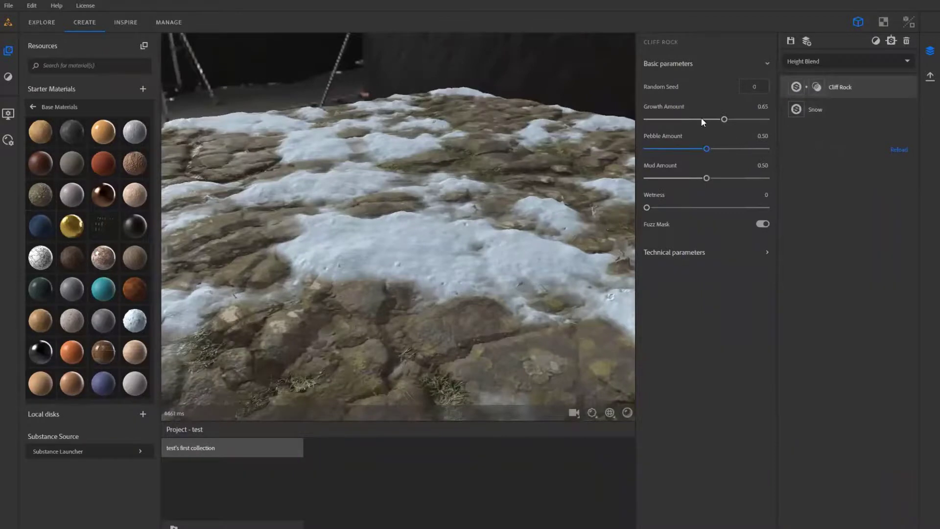
pyautogui.moveTo(704, 119); pyautogui.dragTo(688, 119)
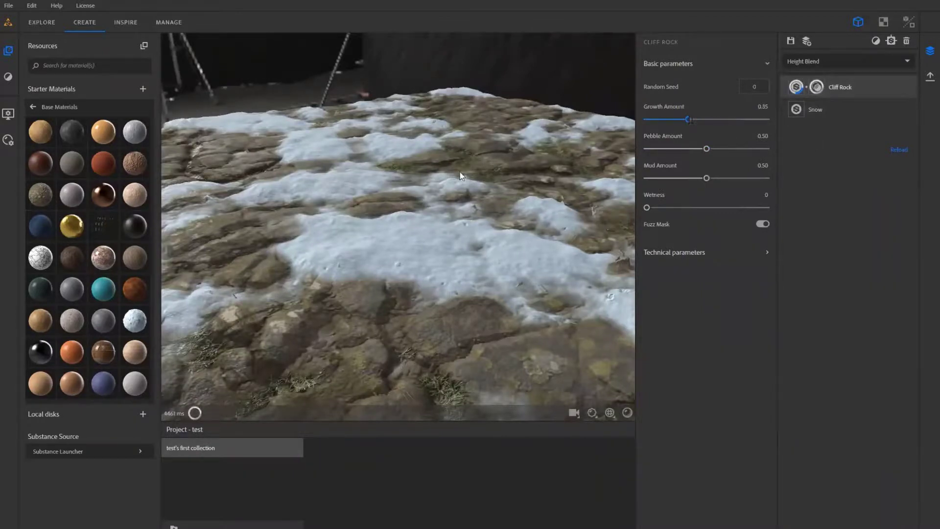
pyautogui.moveTo(460, 172); pyautogui.dragTo(569, 143)
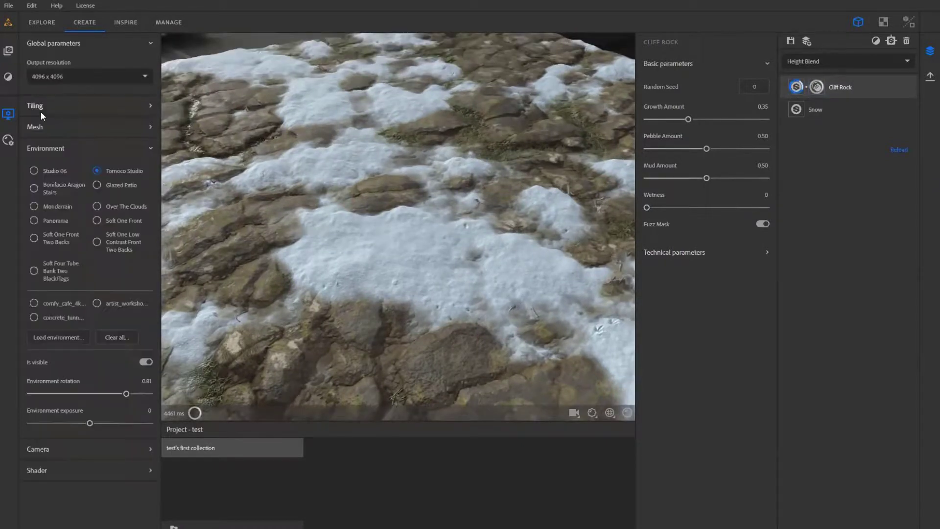
# - Set the global output resolution to 2048 x 2048 and display the list of available filters
pyautogui.click(102, 77)
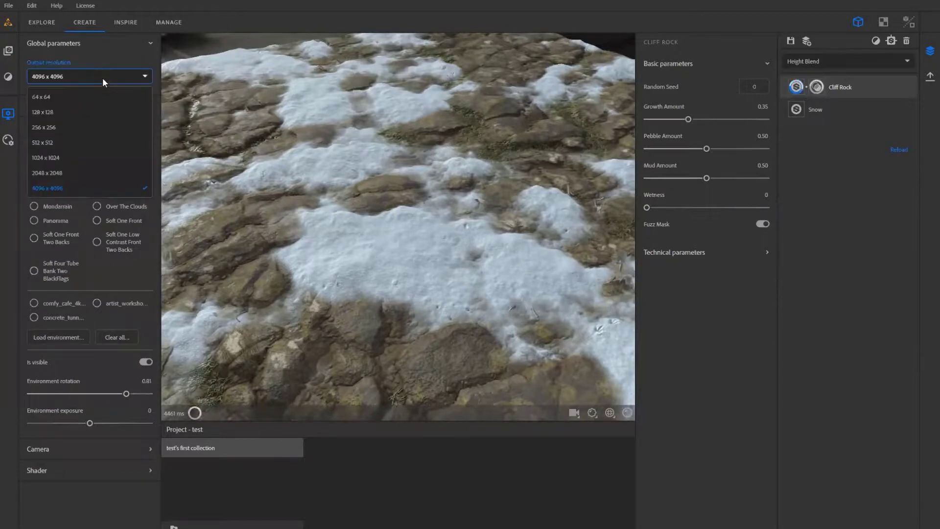
pyautogui.click(51, 174)
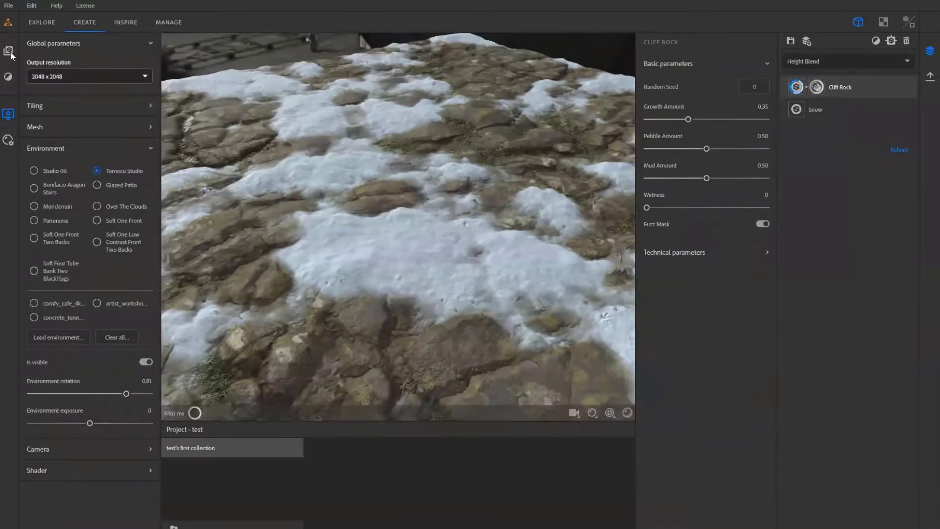
pyautogui.click(102, 22)
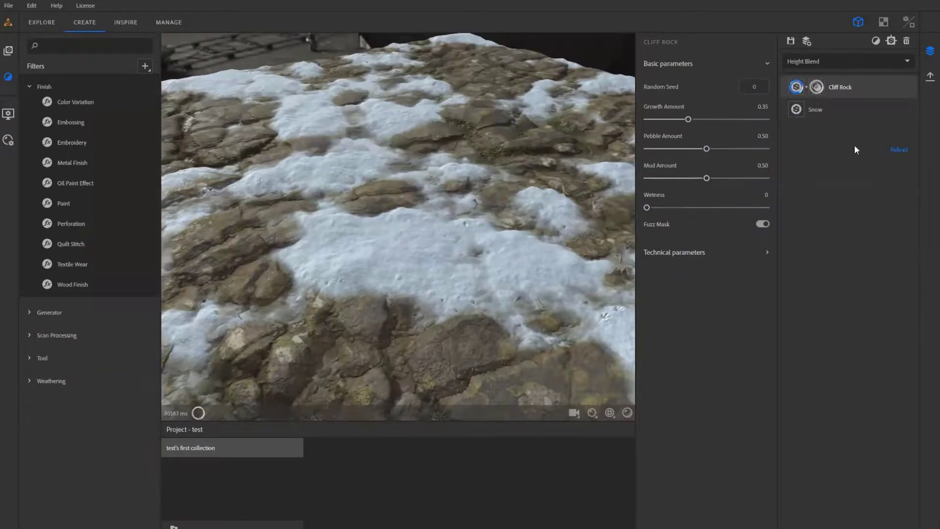
# - Adjust the height blend between Cliff Rock and Snow to an offset of 0.47 and a contrast of 0.93
pyautogui.click(816, 88)
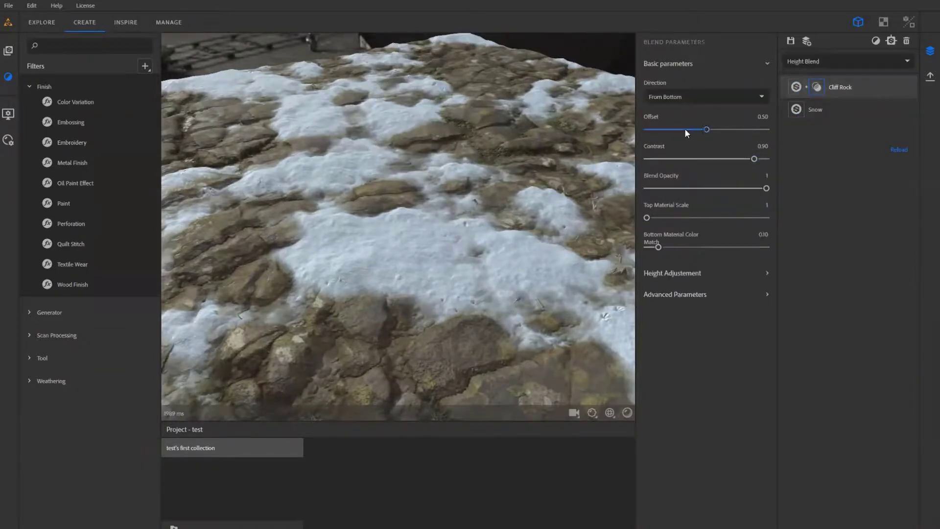
pyautogui.moveTo(684, 128); pyautogui.dragTo(710, 130)
pyautogui.moveTo(754, 158)
pyautogui.mouseDown()
pyautogui.moveTo(715, 161)
pyautogui.moveTo(742, 160)
pyautogui.mouseUp()
pyautogui.moveTo(710, 130); pyautogui.dragTo(692, 135)
pyautogui.moveTo(743, 159); pyautogui.dragTo(731, 159)
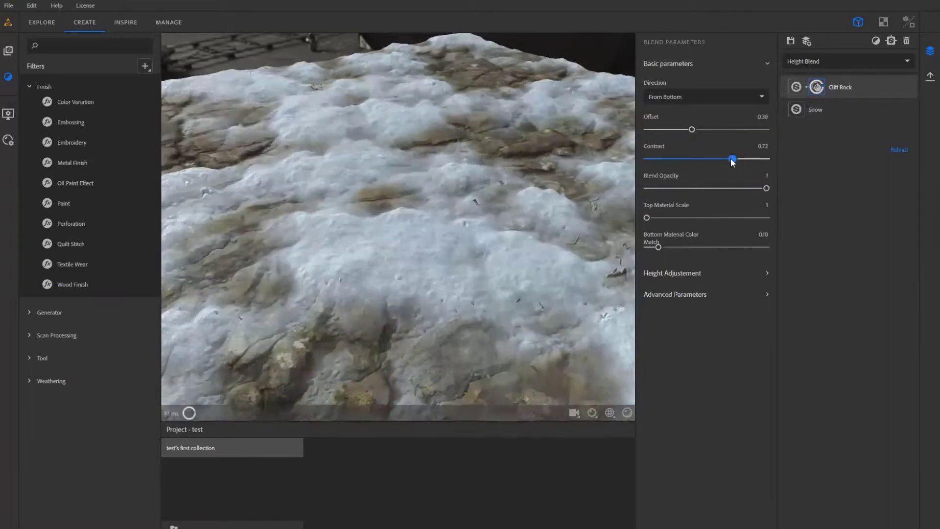
pyautogui.moveTo(470, 176); pyautogui.dragTo(497, 230)
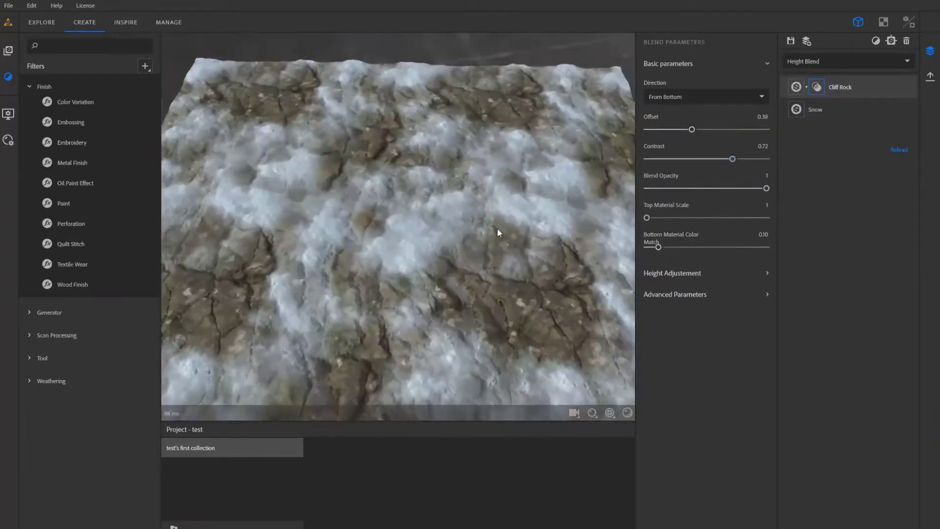
pyautogui.scroll(3, 497, 229)
pyautogui.moveTo(703, 158); pyautogui.dragTo(767, 159)
pyautogui.moveTo(693, 130)
pyautogui.mouseDown()
pyautogui.moveTo(671, 132)
pyautogui.moveTo(702, 131)
pyautogui.mouseUp()
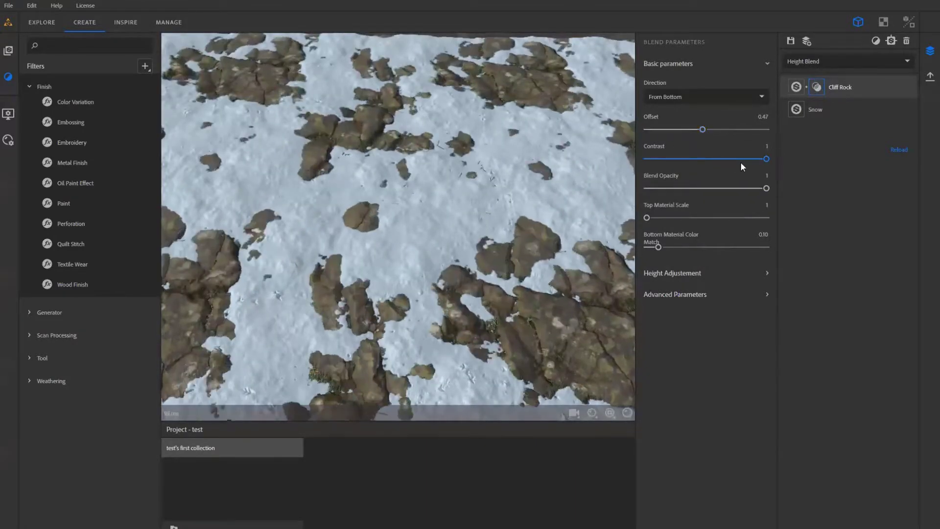
pyautogui.moveTo(758, 159); pyautogui.dragTo(771, 190)
pyautogui.moveTo(545, 217); pyautogui.dragTo(456, 203)
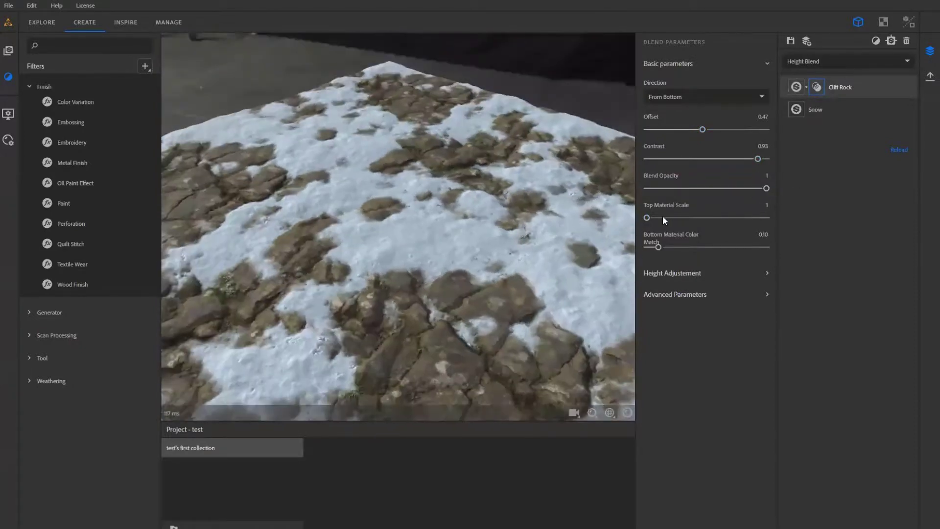
# - Set the blend's top material scale to 2, bottom material color match to 0.22 and height scale to 0.94
pyautogui.moveTo(653, 218); pyautogui.dragTo(673, 248)
pyautogui.click(672, 272)
pyautogui.moveTo(760, 313); pyautogui.dragTo(761, 309)
pyautogui.moveTo(362, 276); pyautogui.dragTo(434, 196)
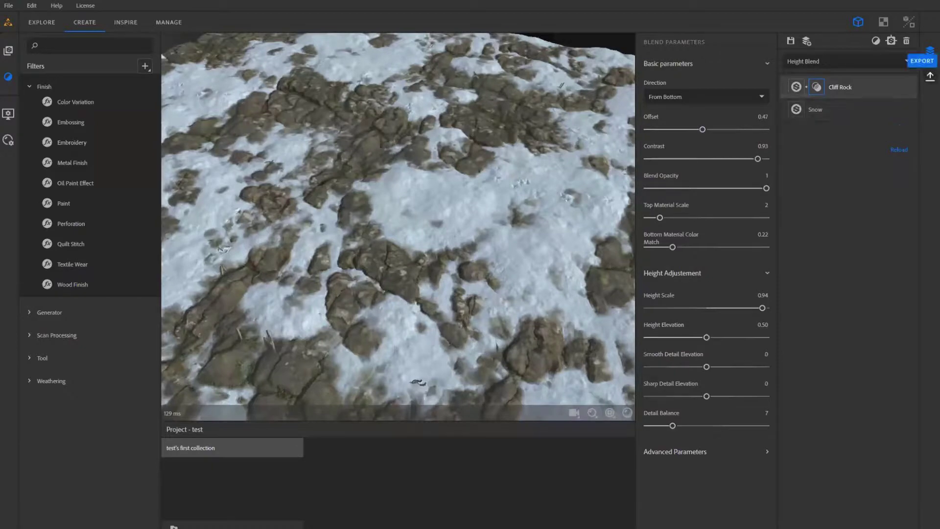
# - View the export settings, inspect the whole snowy rock surface for repetition, and return to the layer stack
pyautogui.click(929, 76)
pyautogui.scroll(-10, 498, 210)
pyautogui.moveTo(498, 210); pyautogui.dragTo(549, 229)
pyautogui.scroll(6, 549, 230)
pyautogui.click(930, 50)
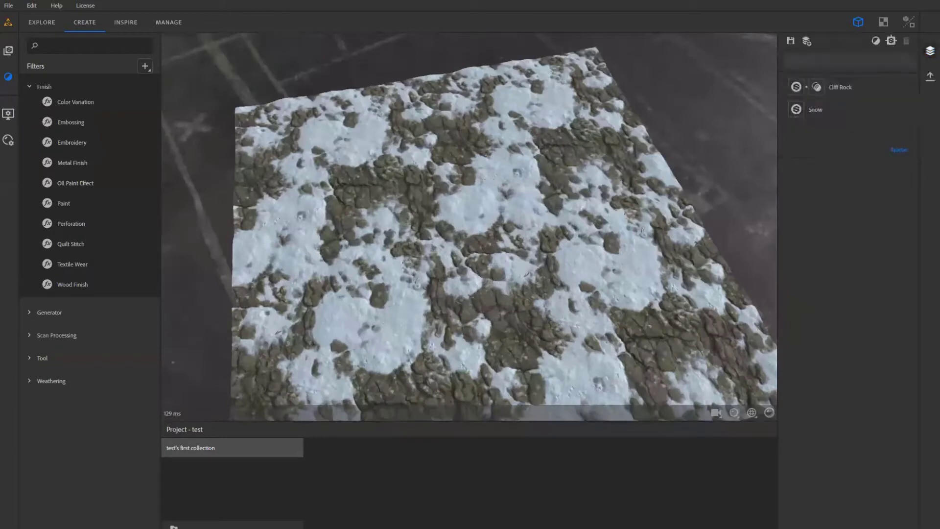
pyautogui.moveTo(612, 296); pyautogui.dragTo(553, 286)
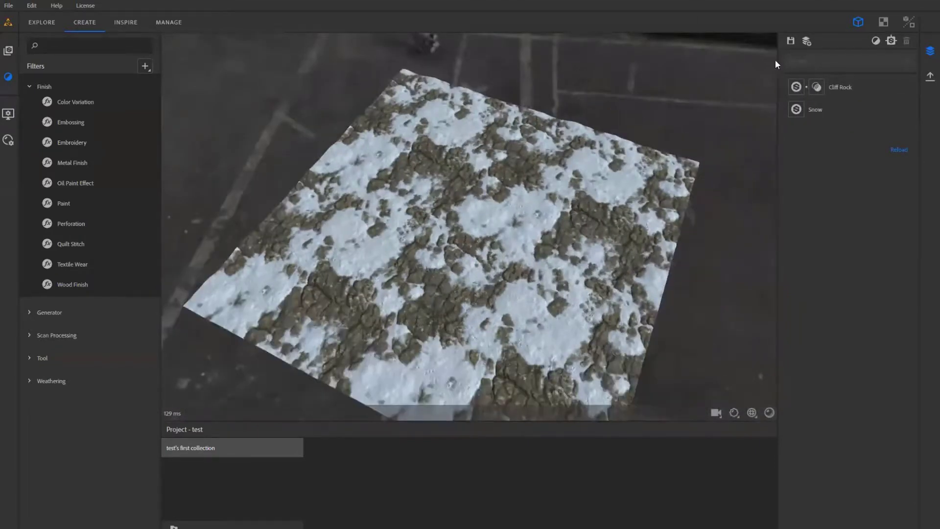
# - Search the filters for "til" and add the Tiling filter on top of the Cliff Rock and Snow layers
pyautogui.click(876, 41)
pyautogui.write('til')
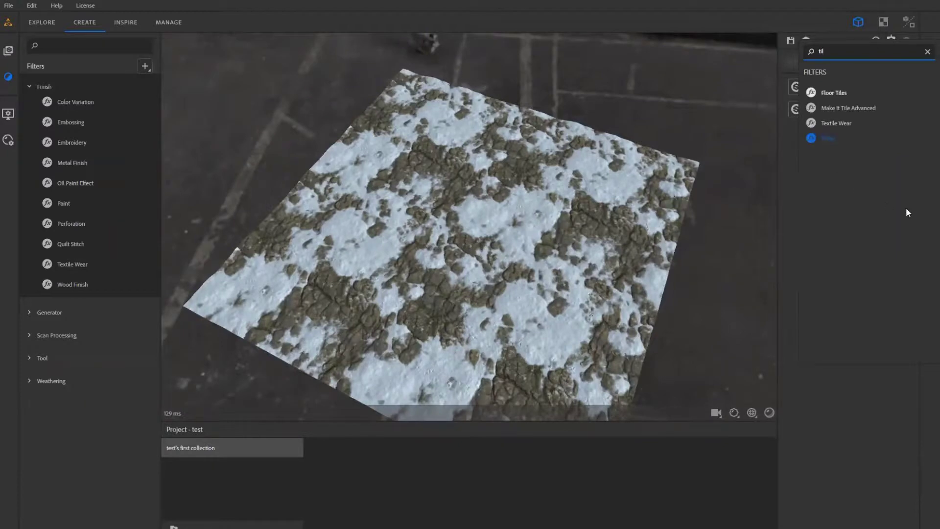
pyautogui.press('Return')
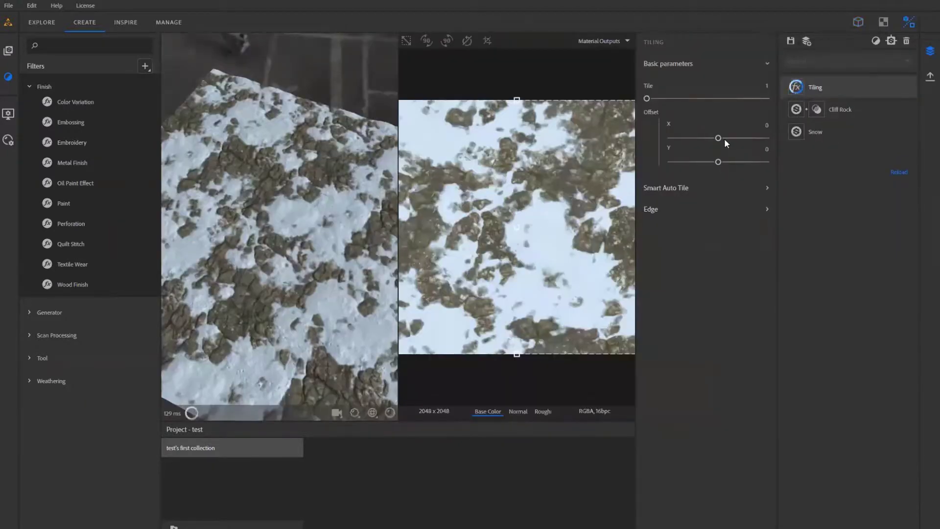
# - Try an X offset of 0.09 on the Tiling filter, then reset it to 0
pyautogui.moveTo(721, 138); pyautogui.dragTo(727, 138)
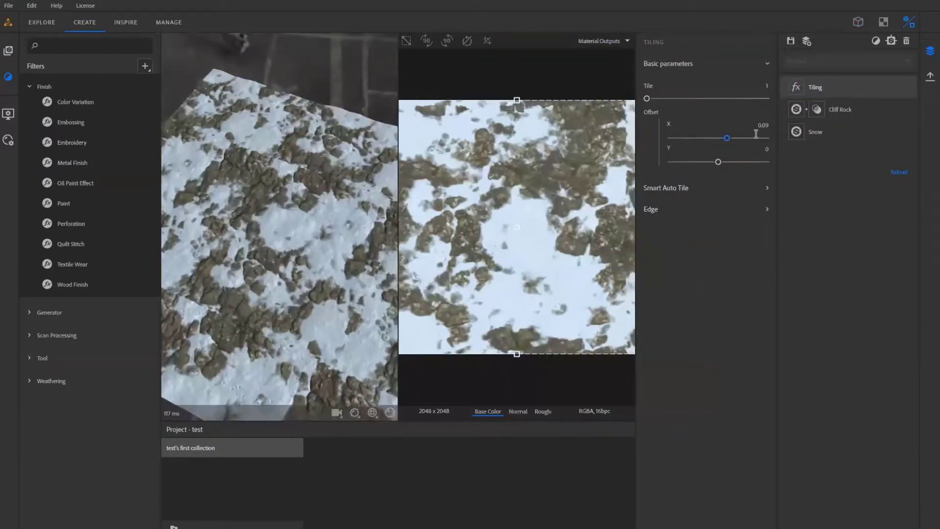
pyautogui.click(759, 126)
pyautogui.click(760, 125)
pyautogui.doubleClick(762, 127)
pyautogui.write('0')
pyautogui.press('Return')
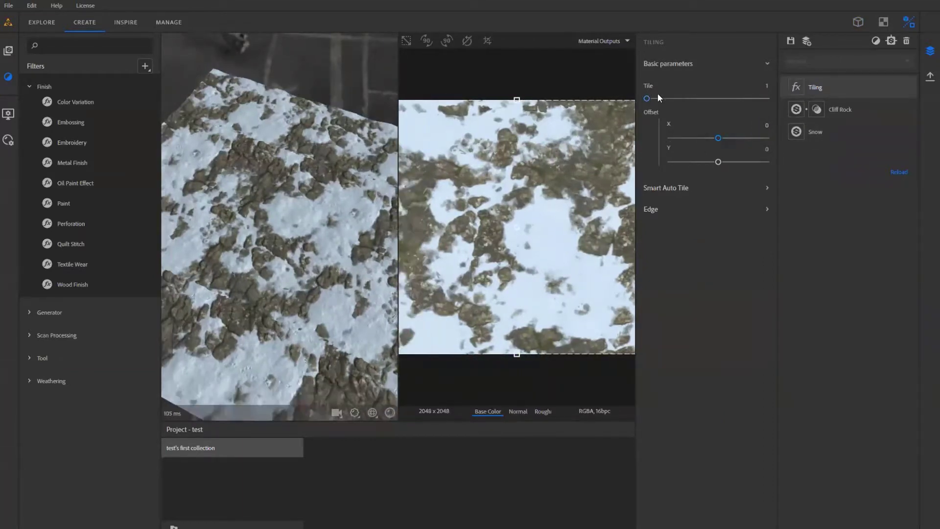
# - Set the Tiling filter's tile amount to 2 and inspect the repeated surface up close
pyautogui.moveTo(648, 99)
pyautogui.mouseDown()
pyautogui.moveTo(687, 98)
pyautogui.moveTo(659, 99)
pyautogui.mouseUp()
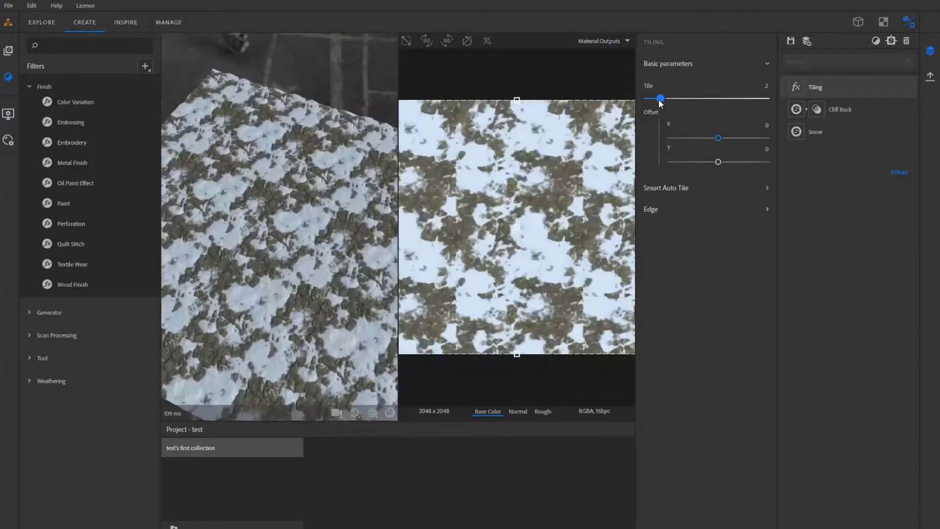
pyautogui.moveTo(305, 251); pyautogui.dragTo(404, 218)
pyautogui.scroll(4, 274, 257)
pyautogui.moveTo(254, 234); pyautogui.dragTo(424, 235)
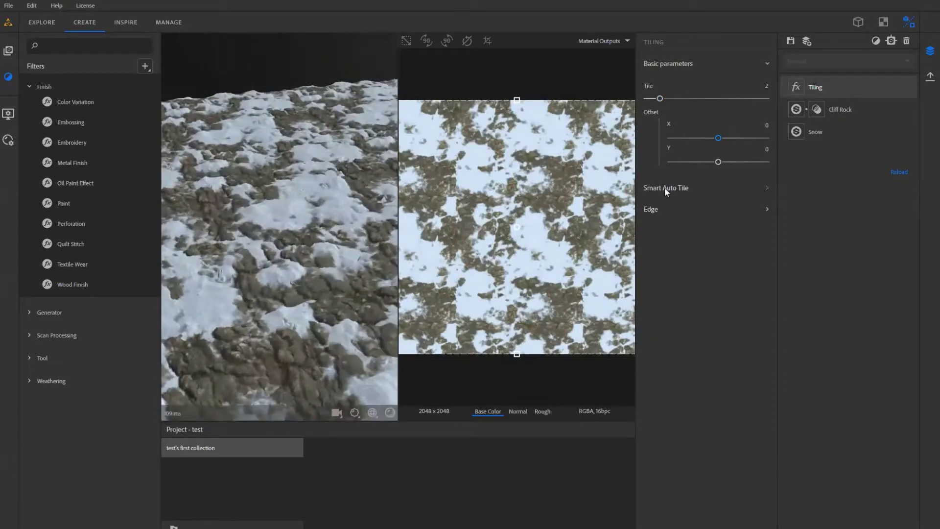
# - Expand the Tiling filter's Smart Auto Tile settings and examine the tiled surface from several angles
pyautogui.click(665, 188)
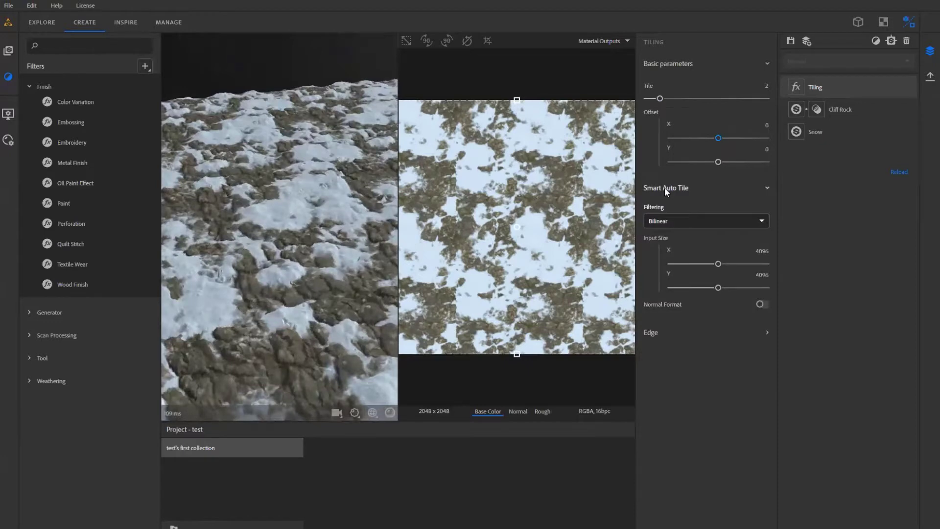
pyautogui.moveTo(376, 268); pyautogui.dragTo(199, 308)
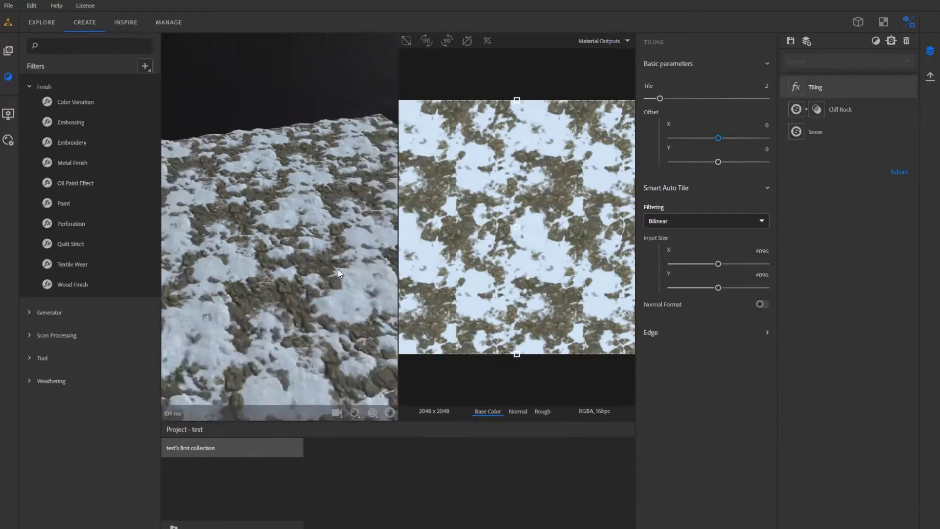
pyautogui.moveTo(339, 265); pyautogui.dragTo(314, 291)
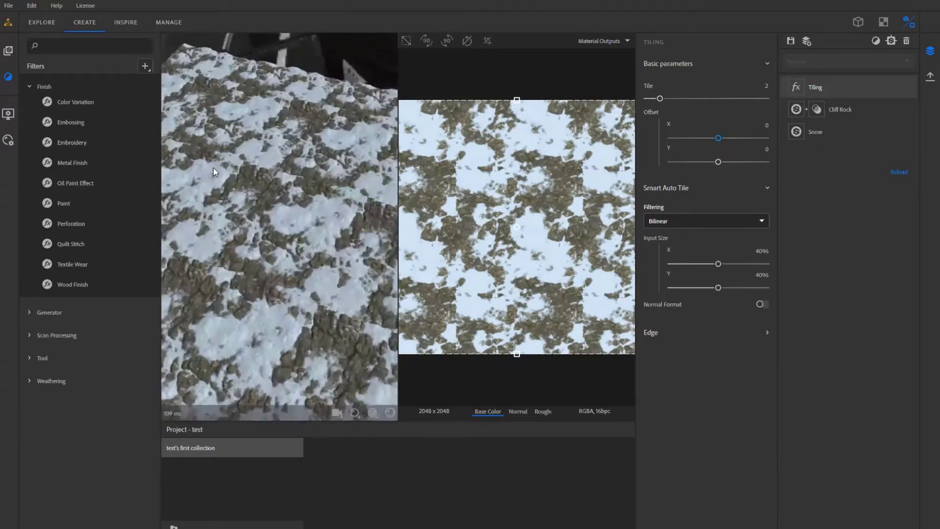